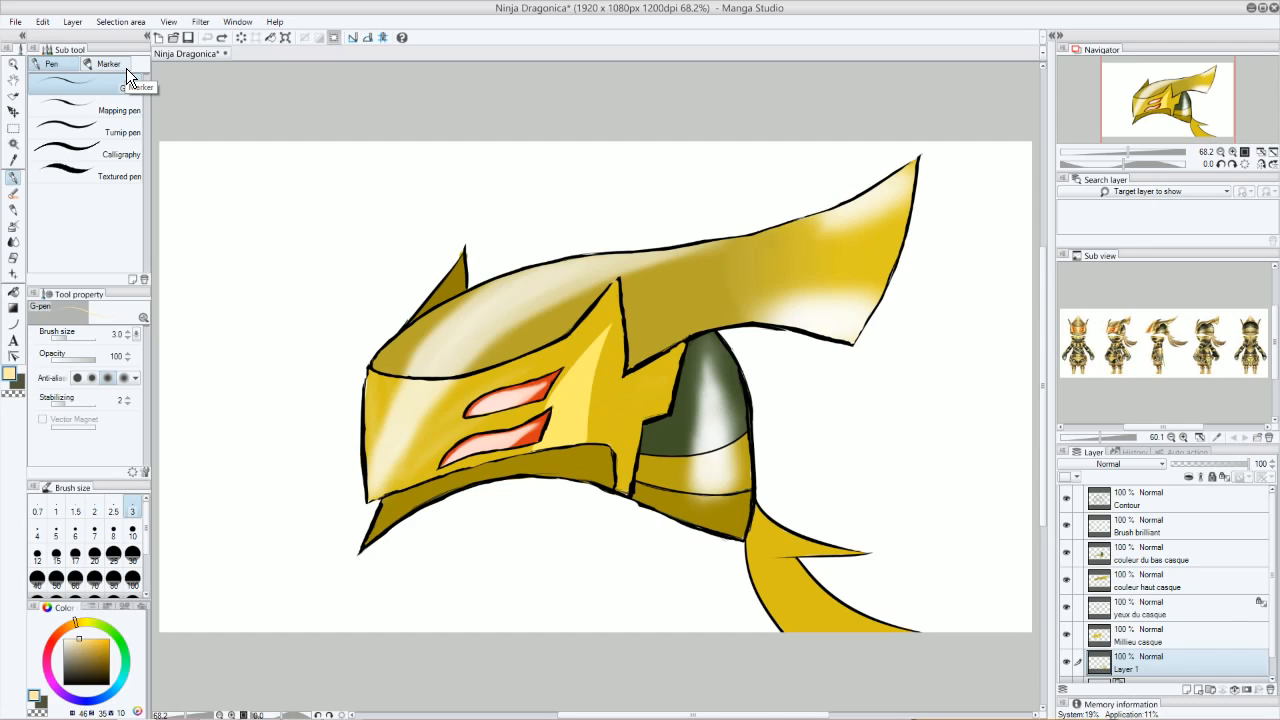
Step: Make the Contour layer active and switch the drawing colour to black
left_click(1202, 506)
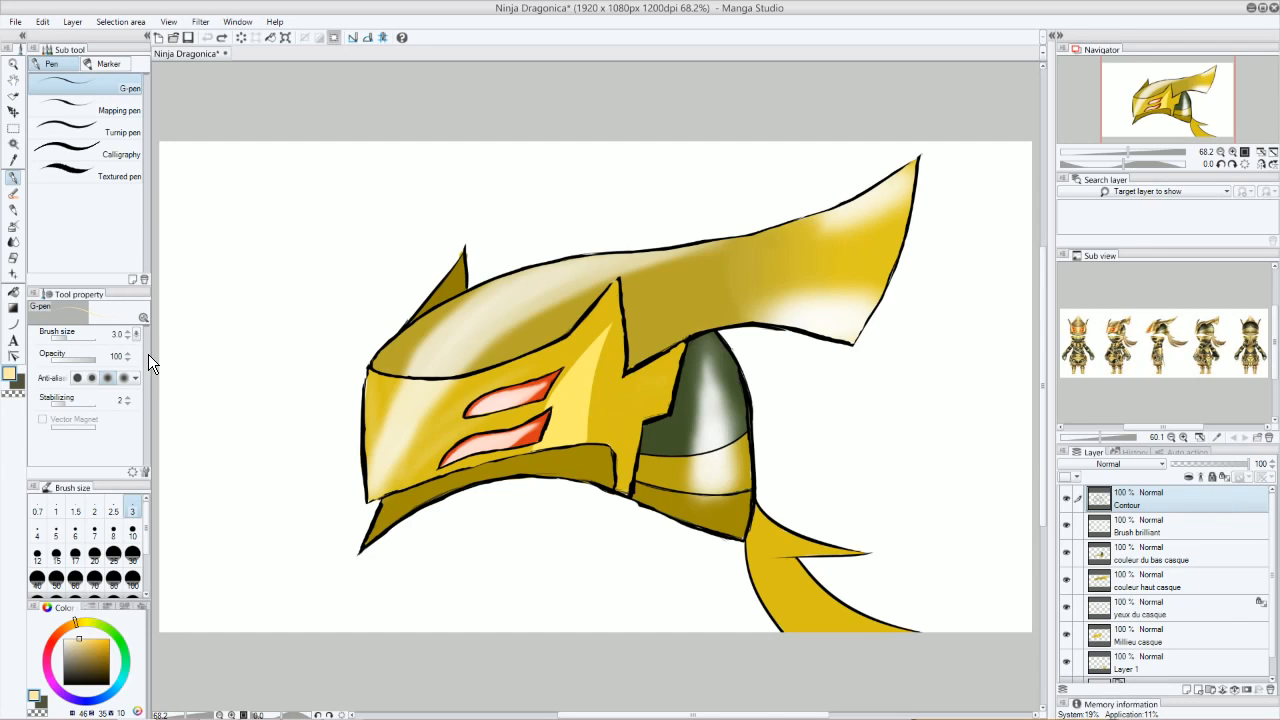
left_click(65, 688)
Step: Draw G-pen test strokes at several brush sizes, from hairline to very thick, on the blank canvas in front of the helmet
mouse_move(68, 345)
left_mouse_down()
mouse_move(90, 344)
mouse_move(66, 345)
mouse_move(76, 340)
left_mouse_up()
left_click_drag(241, 299, 357, 208)
left_click(63, 338)
left_click_drag(197, 380, 348, 264)
left_click(87, 337)
mouse_move(205, 395)
left_mouse_down()
mouse_move(223, 423)
mouse_move(240, 400)
left_mouse_up()
left_click(70, 337)
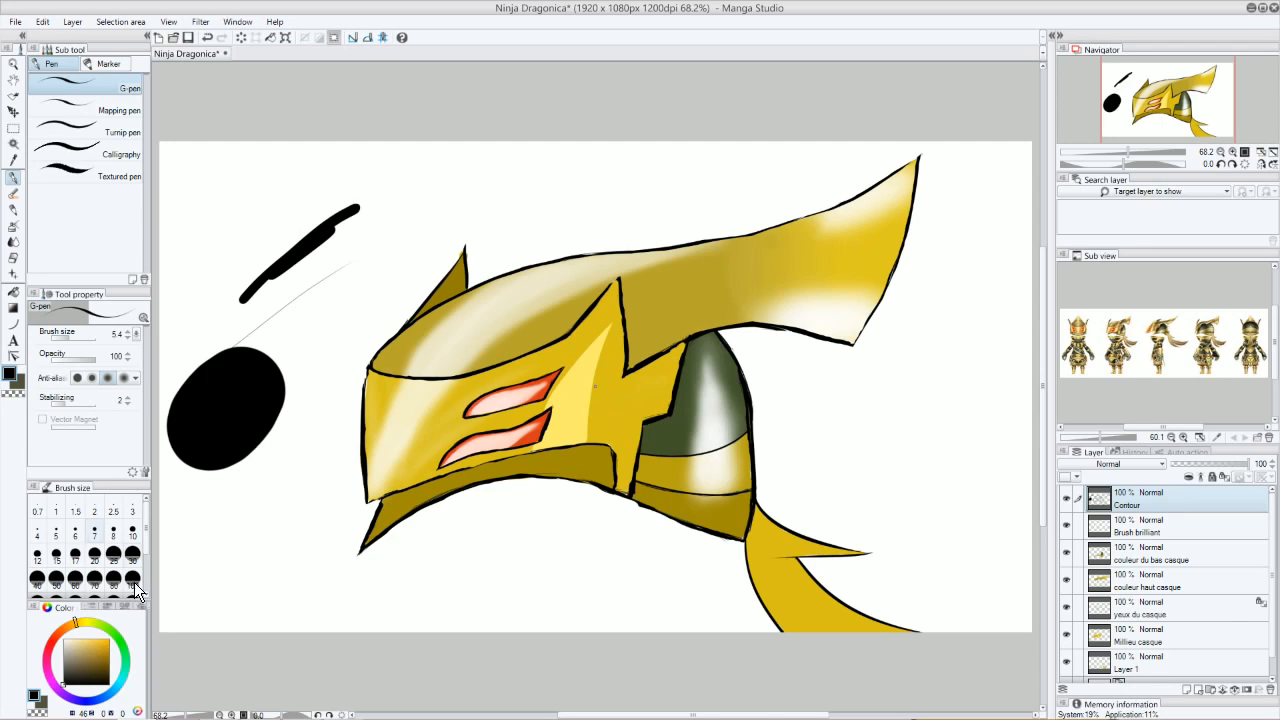
Step: Draw a curved test stroke above the helmet with brush size 25, and undo all the test strokes
left_click(113, 554)
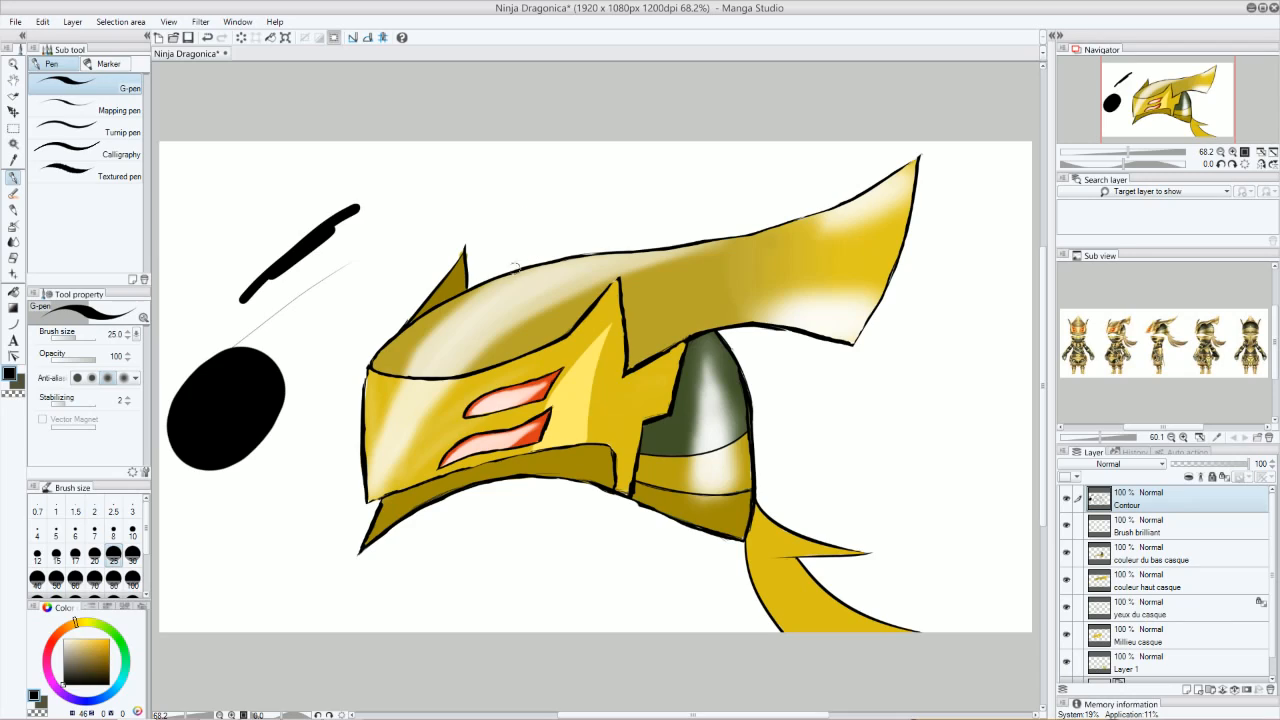
left_click_drag(487, 262, 672, 210)
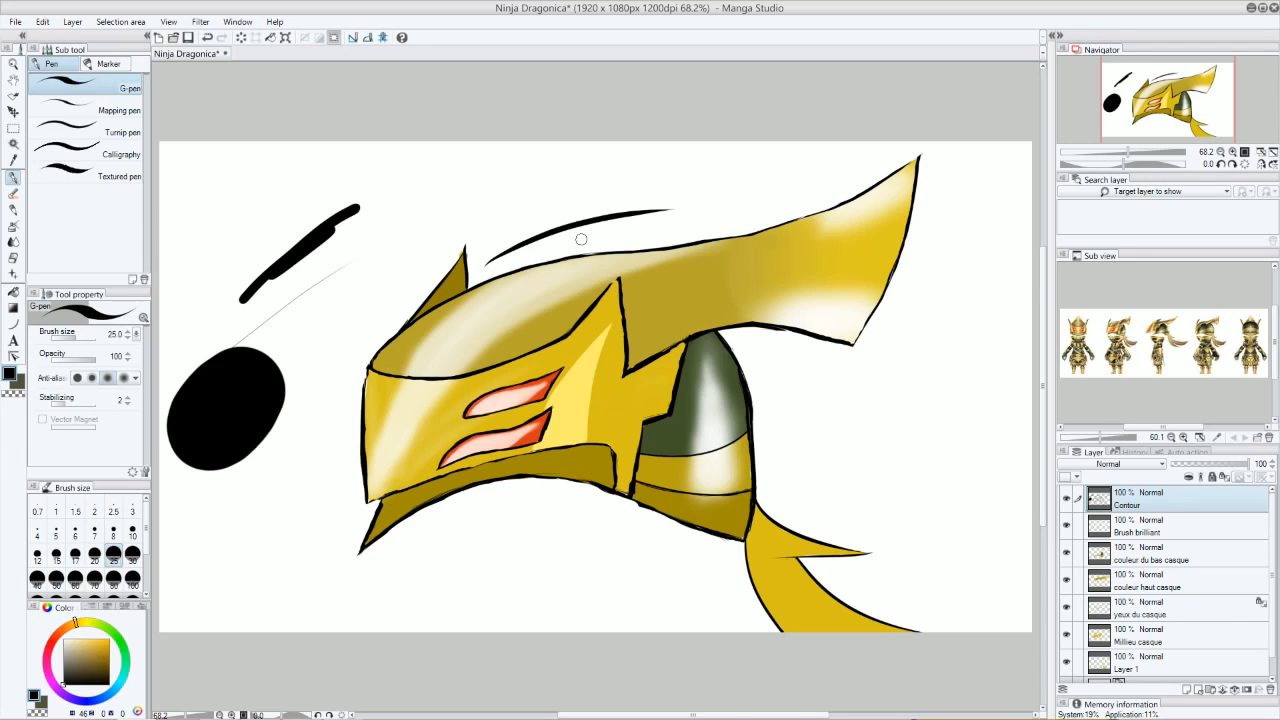
key("ctrl+z")
key("ctrl+z")
key("ctrl+z")
key("ctrl+z")
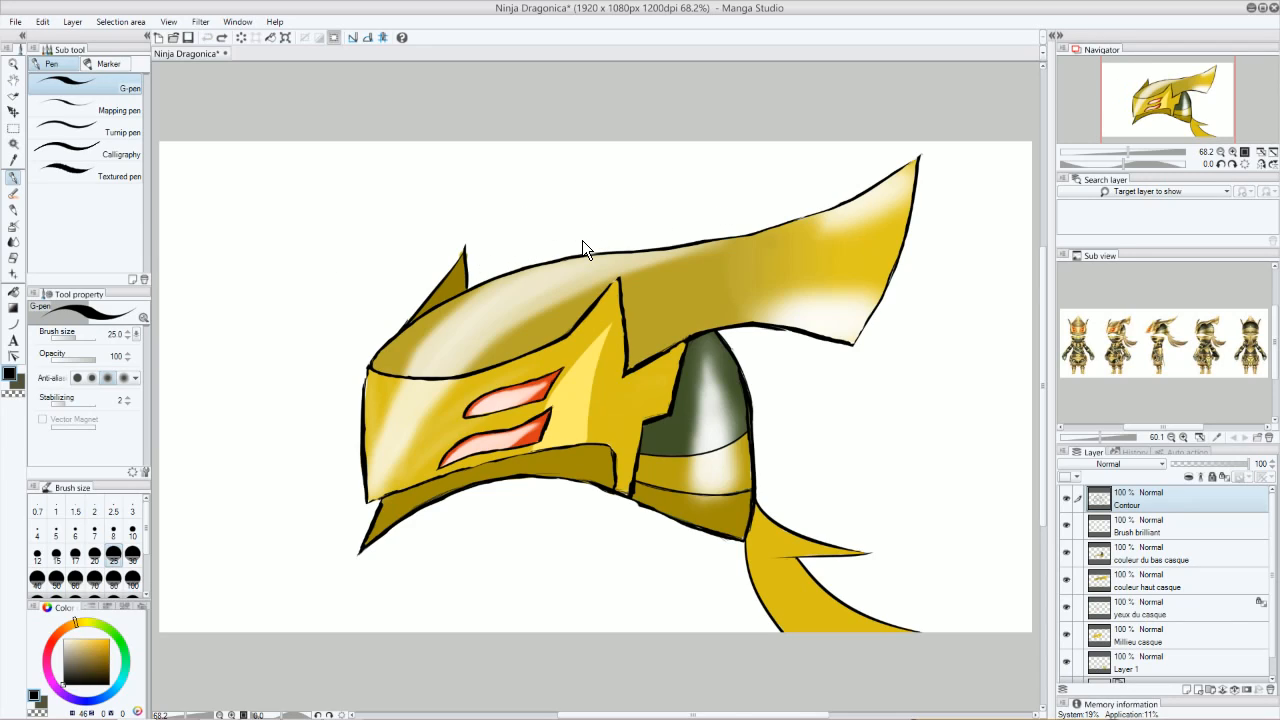
left_click(13, 193)
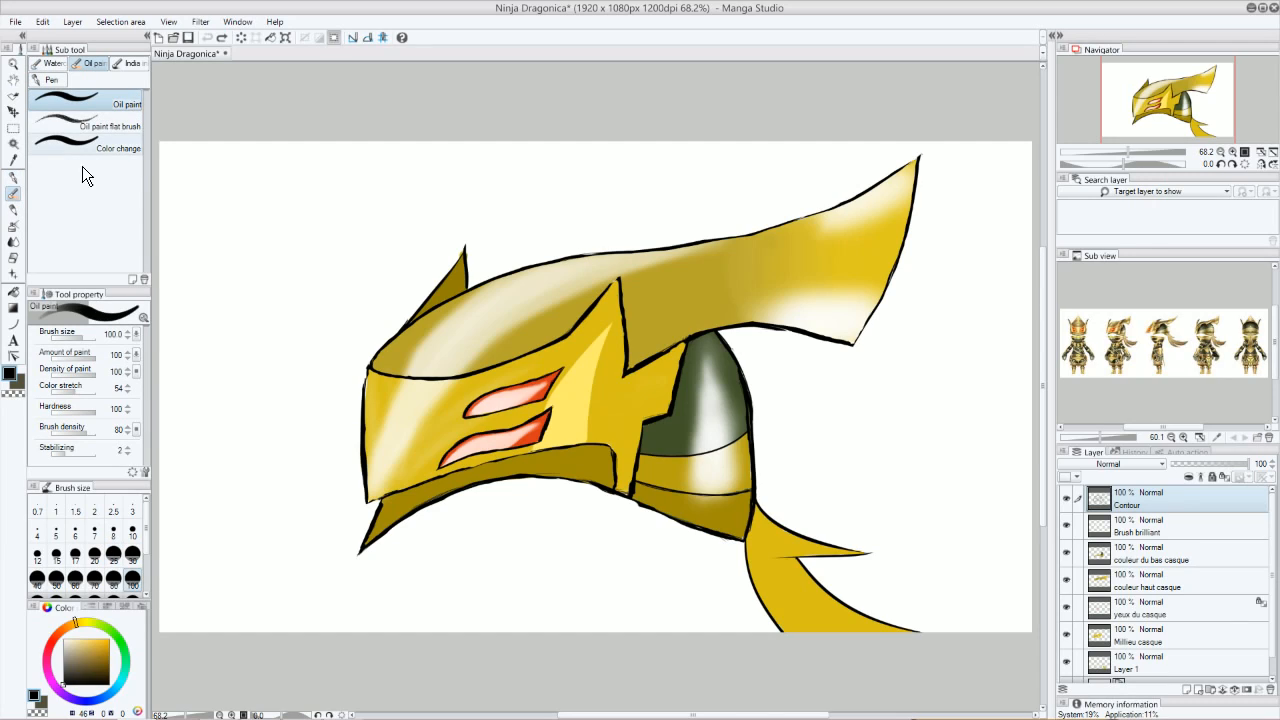
left_click(13, 177)
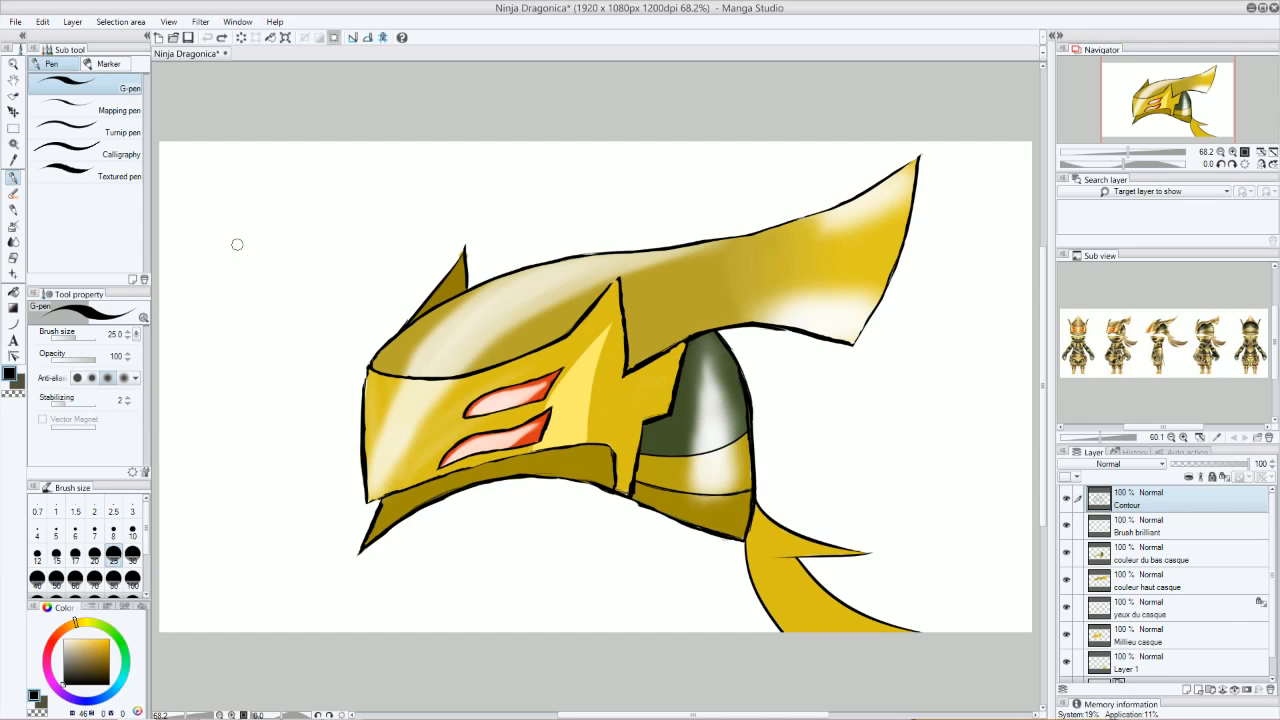
Step: Draw three parallel G-pen test strokes in front of the helmet at increasing opacities, the last one at 100
left_click_drag(72, 360, 64, 358)
left_click_drag(181, 416, 395, 236)
left_click_drag(76, 360, 96, 360)
left_click_drag(216, 414, 336, 284)
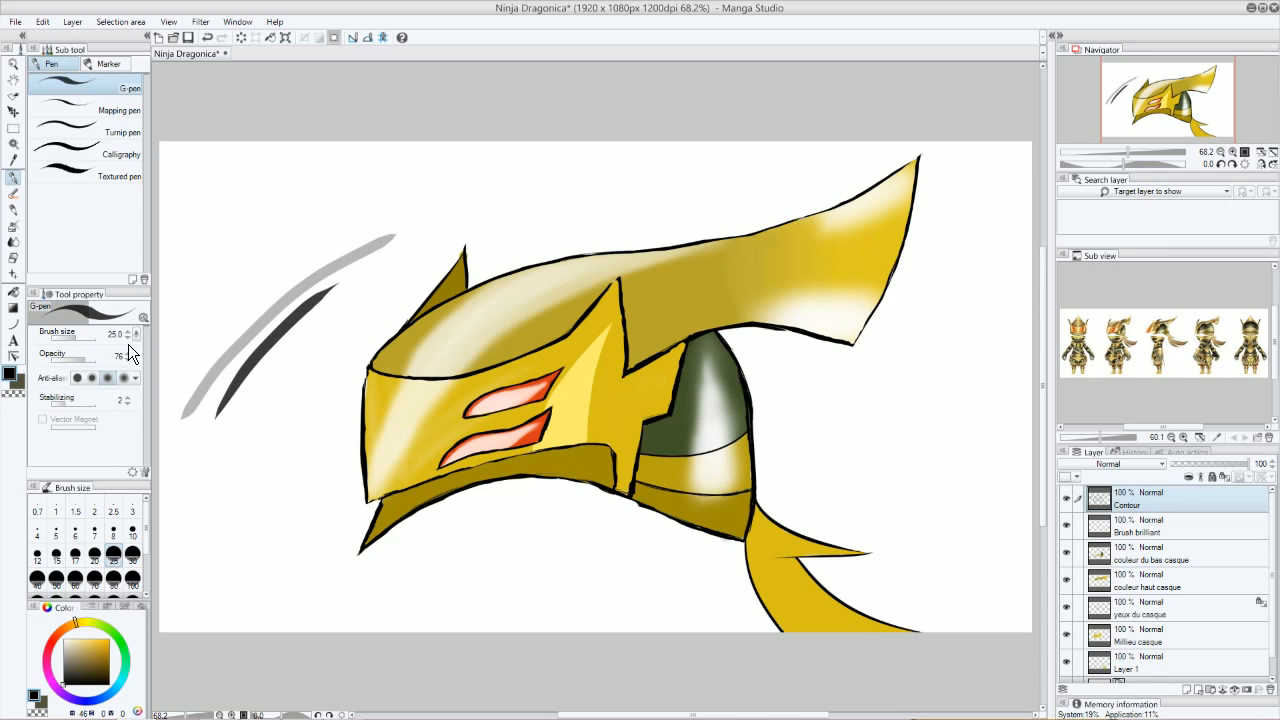
left_click_drag(88, 358, 100, 358)
left_click_drag(224, 443, 369, 273)
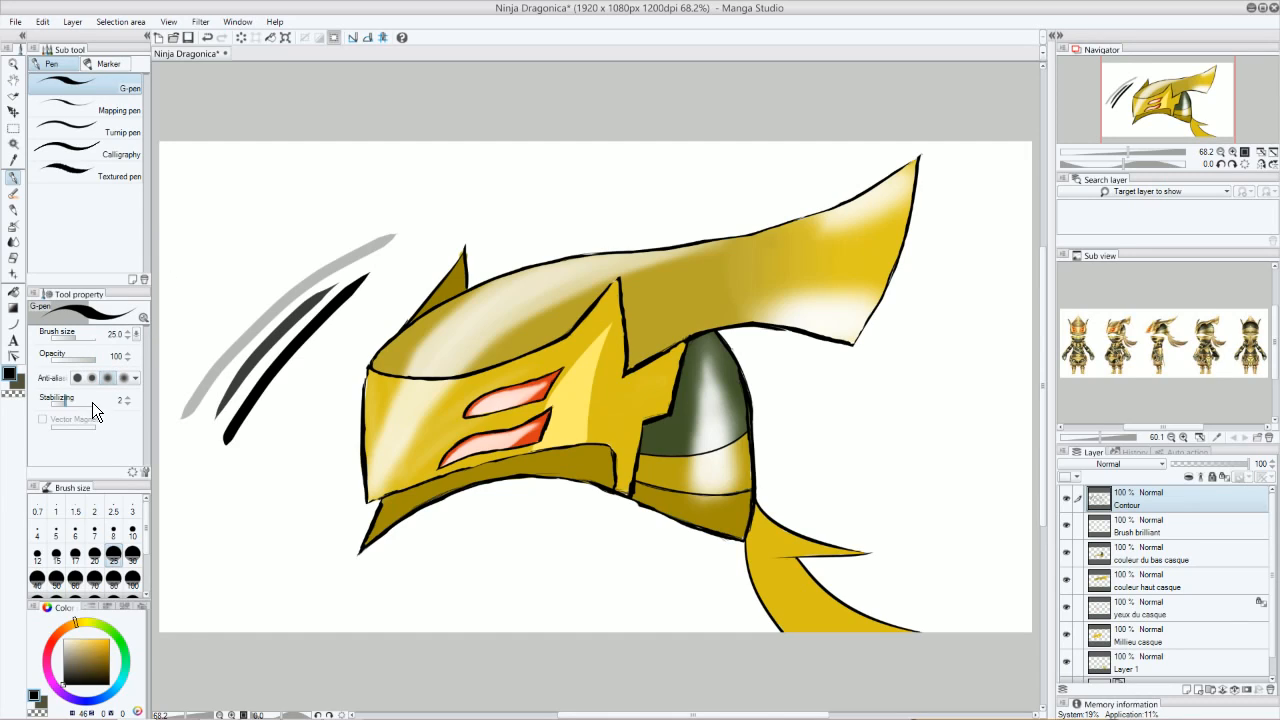
Step: Draw test strokes around and below the helmet with anti-aliasing set to None and to Weak
left_click(78, 377)
left_click(122, 378)
left_click(109, 377)
left_click(95, 377)
left_click(78, 376)
left_click_drag(210, 526, 298, 440)
mouse_move(294, 582)
left_mouse_down()
mouse_move(680, 586)
mouse_move(738, 604)
left_mouse_up()
left_click(93, 377)
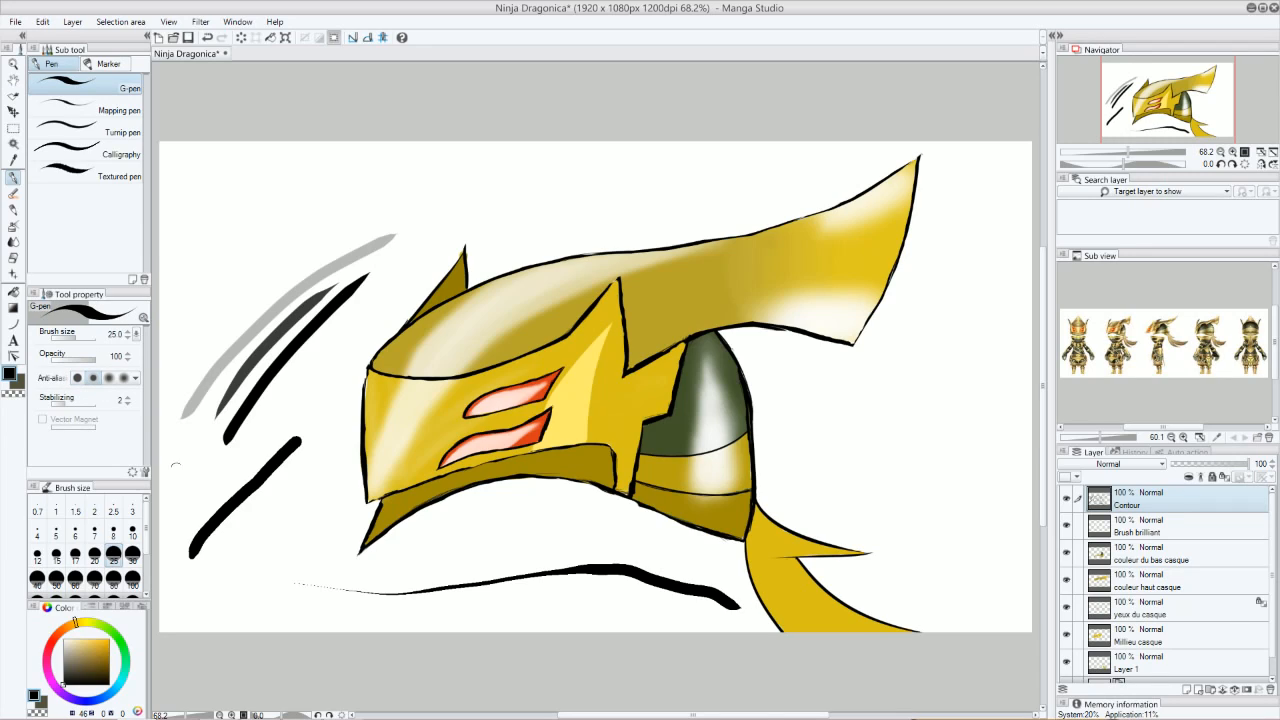
mouse_move(199, 595)
left_mouse_down()
mouse_move(231, 568)
mouse_move(315, 602)
mouse_move(470, 619)
left_mouse_up()
mouse_move(388, 566)
left_mouse_down()
mouse_move(614, 537)
mouse_move(656, 547)
left_mouse_up()
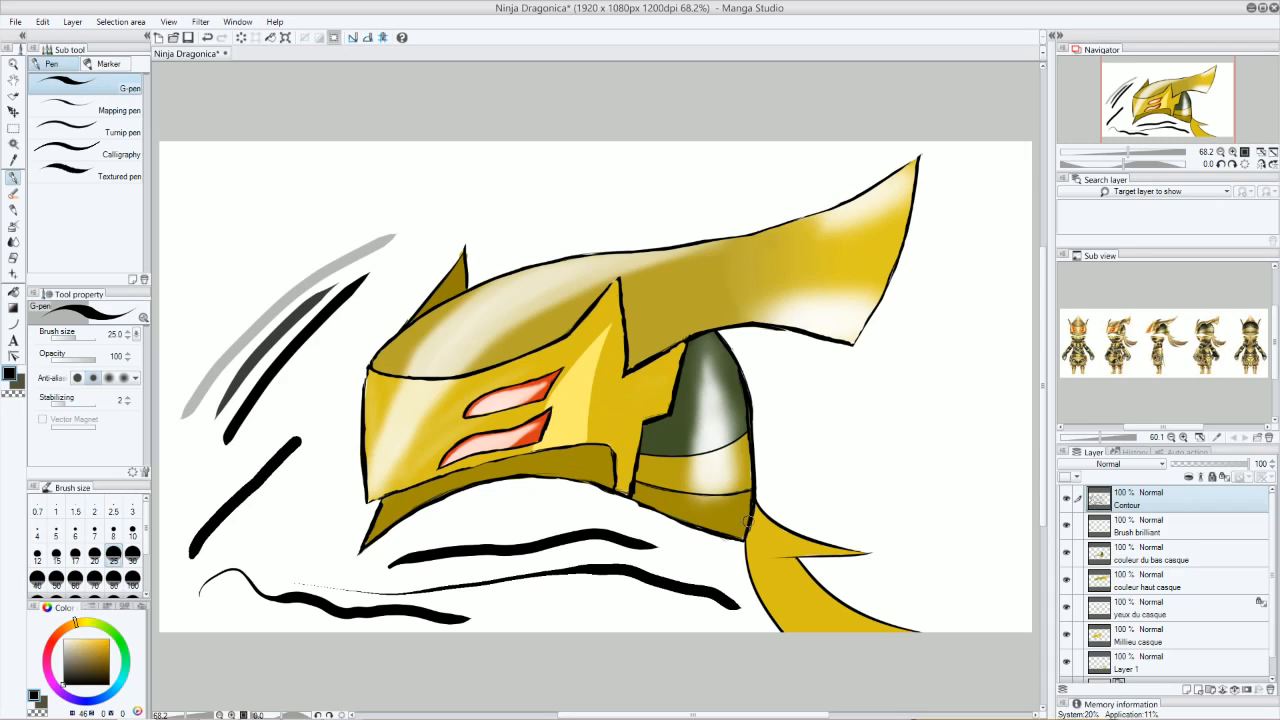
Step: Draw wavy test strokes above and behind the helmet, and set the G-pen's anti-aliasing to Strong
mouse_move(193, 251)
left_mouse_down()
mouse_move(308, 220)
mouse_move(690, 190)
left_mouse_up()
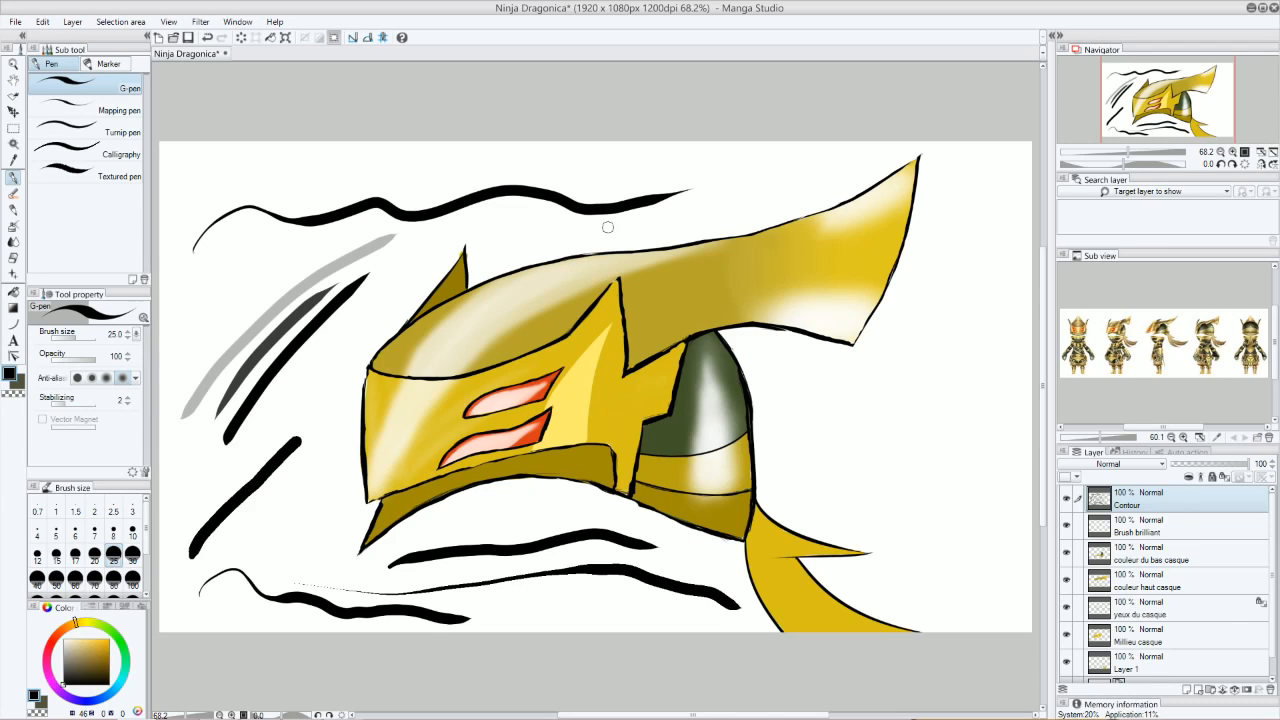
mouse_move(796, 430)
left_mouse_down()
mouse_move(938, 502)
mouse_move(976, 362)
mouse_move(993, 193)
left_mouse_up()
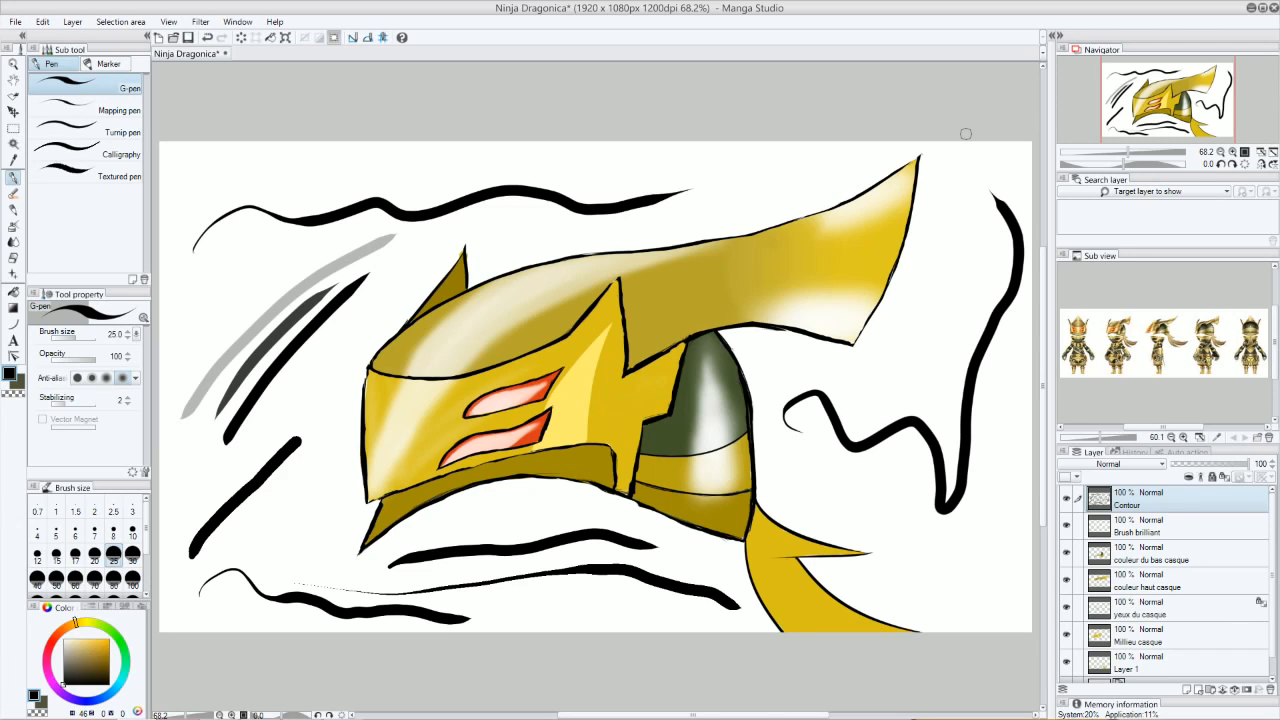
left_click(136, 378)
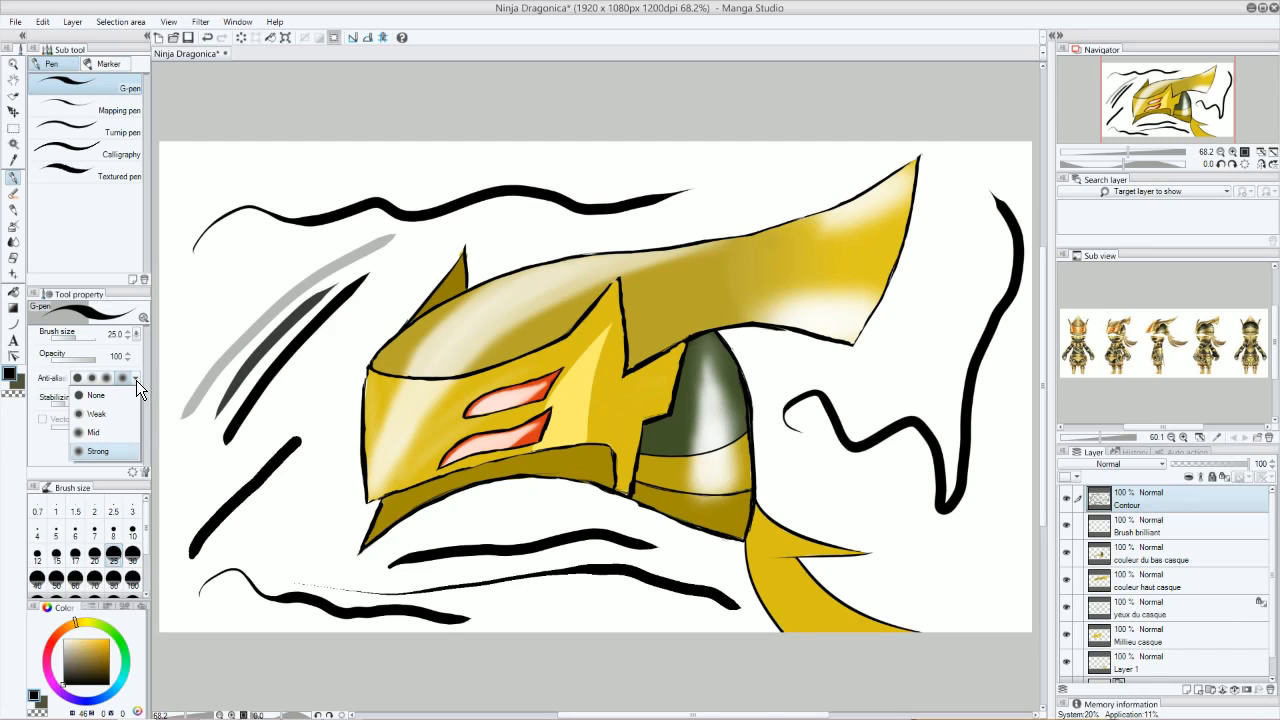
left_click(135, 378)
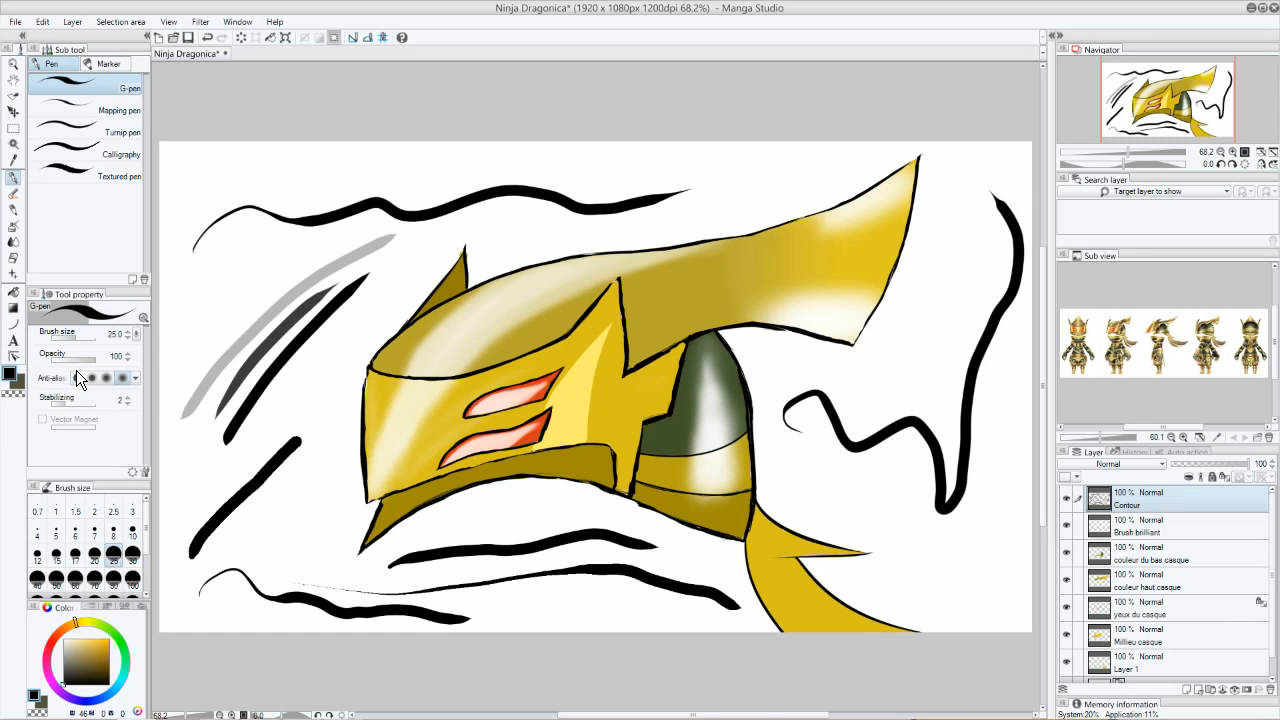
mouse_move(148, 390)
left_mouse_down()
mouse_move(182, 378)
mouse_move(140, 366)
left_mouse_up()
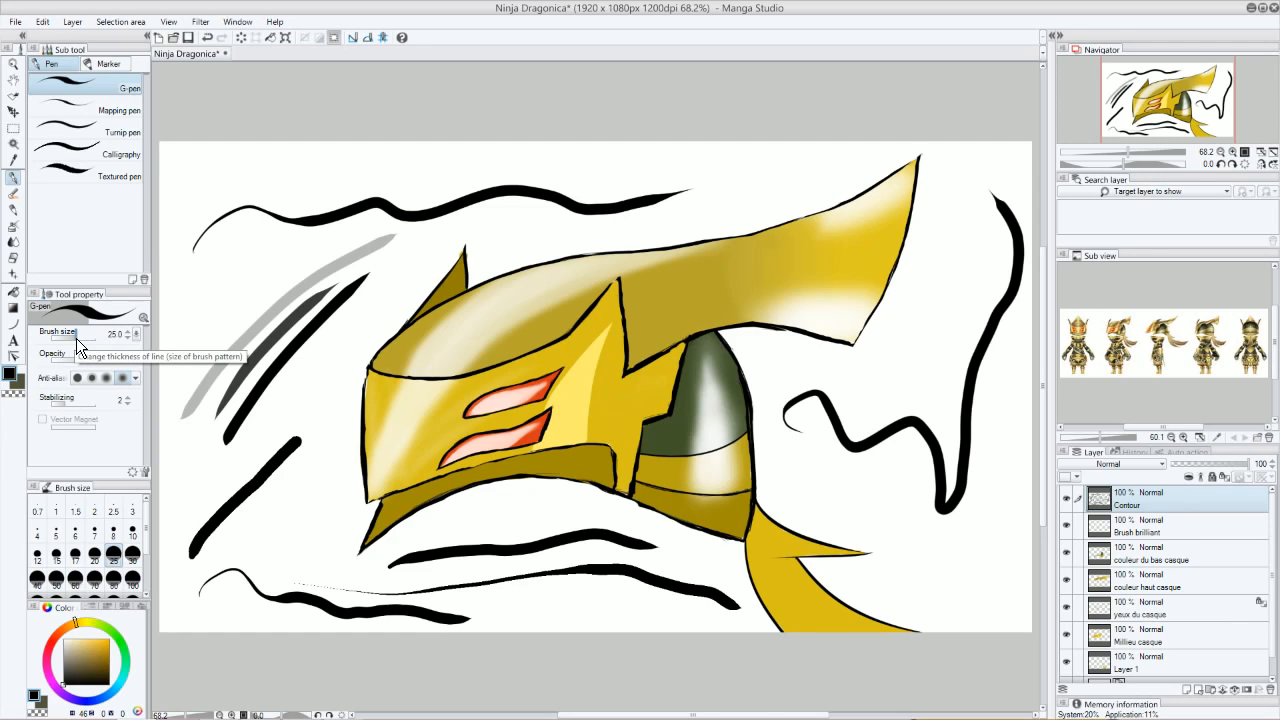
Step: Undo all the opacity and anti-aliasing test strokes around the helmet
key("ctrl+z")
key("ctrl+z")
key("ctrl+z")
key("ctrl+z")
key("ctrl+z")
key("ctrl+z")
key("ctrl+z")
key("ctrl+z")
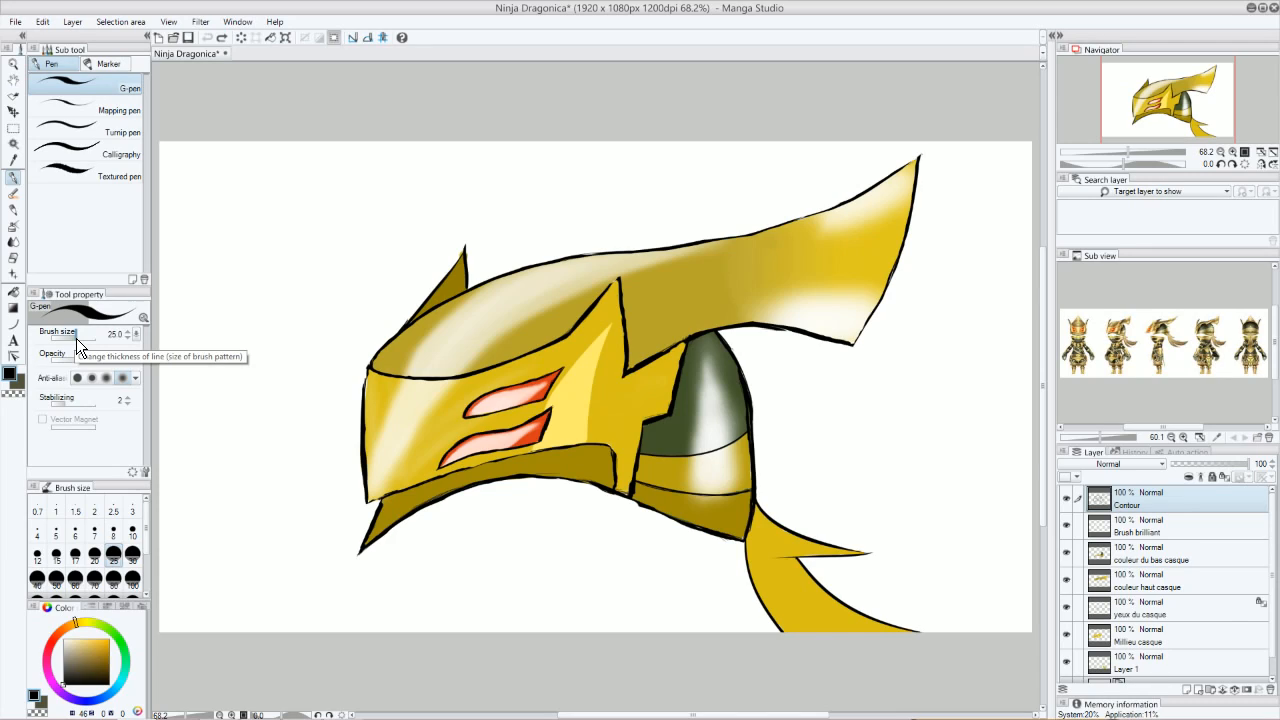
Step: Add a new layer above Contour and name it "Casque retouché"
left_click(1196, 690)
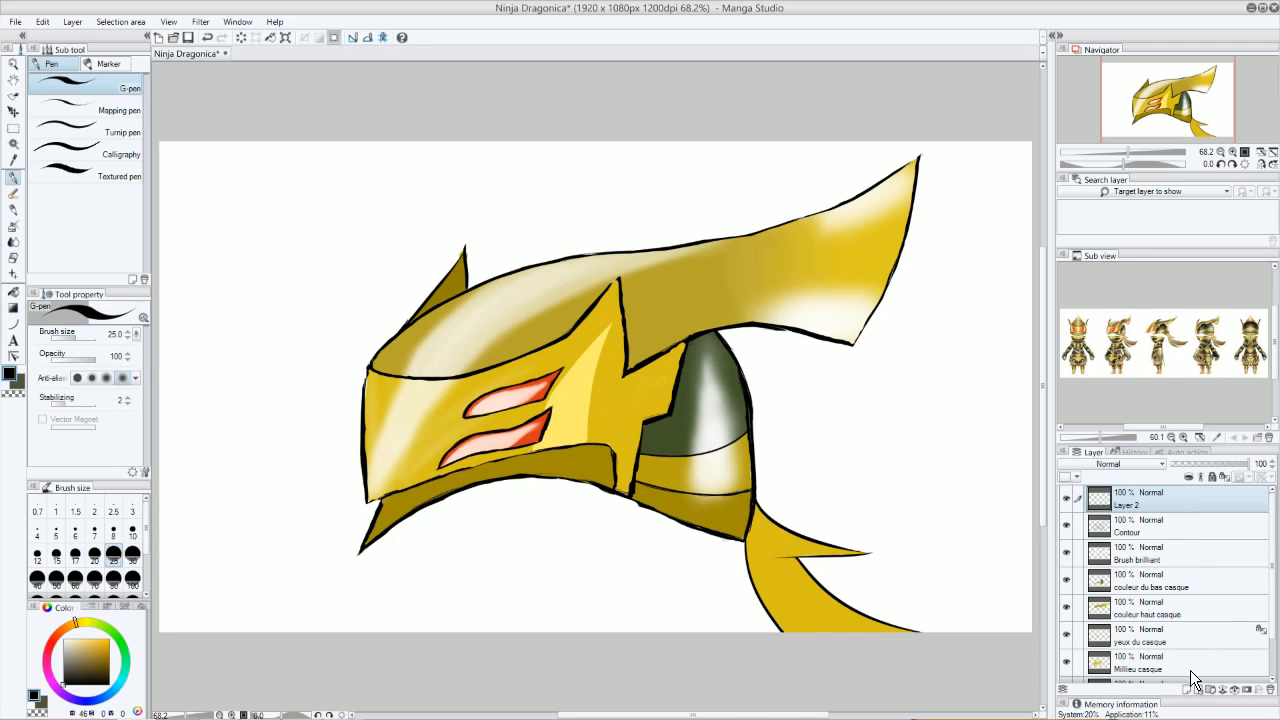
double_click(1144, 504)
key("BackSpace")
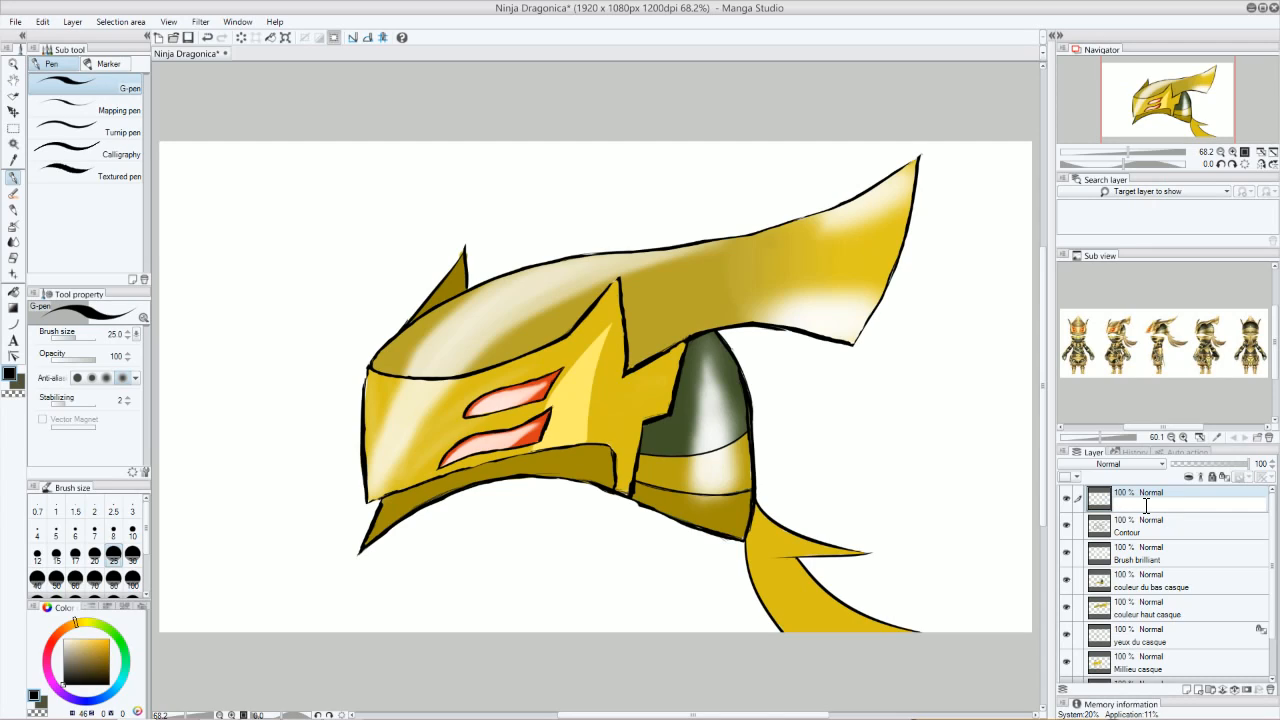
type("Casque re touché")
key("Return")
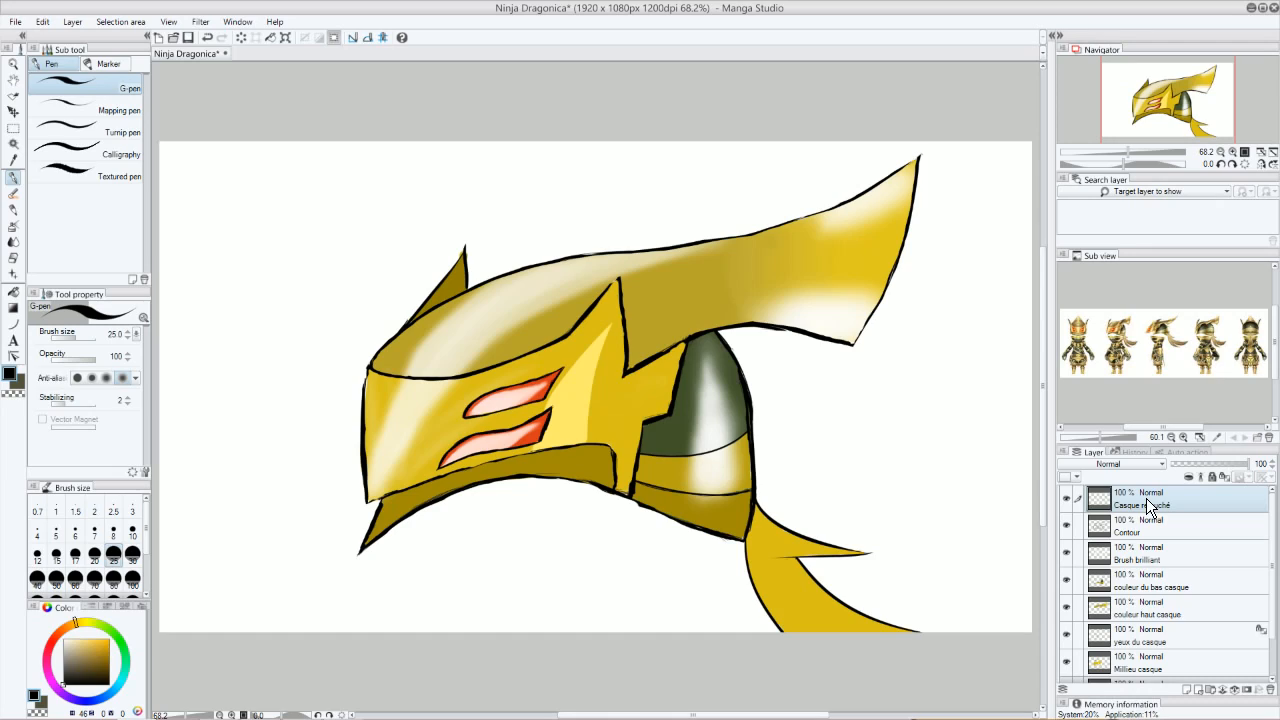
Step: Set the G-pen's stabilizing to 21 and lower the Contour layer's opacity to 57%
left_click_drag(74, 406, 88, 404)
left_click(1163, 533)
left_click(1190, 466)
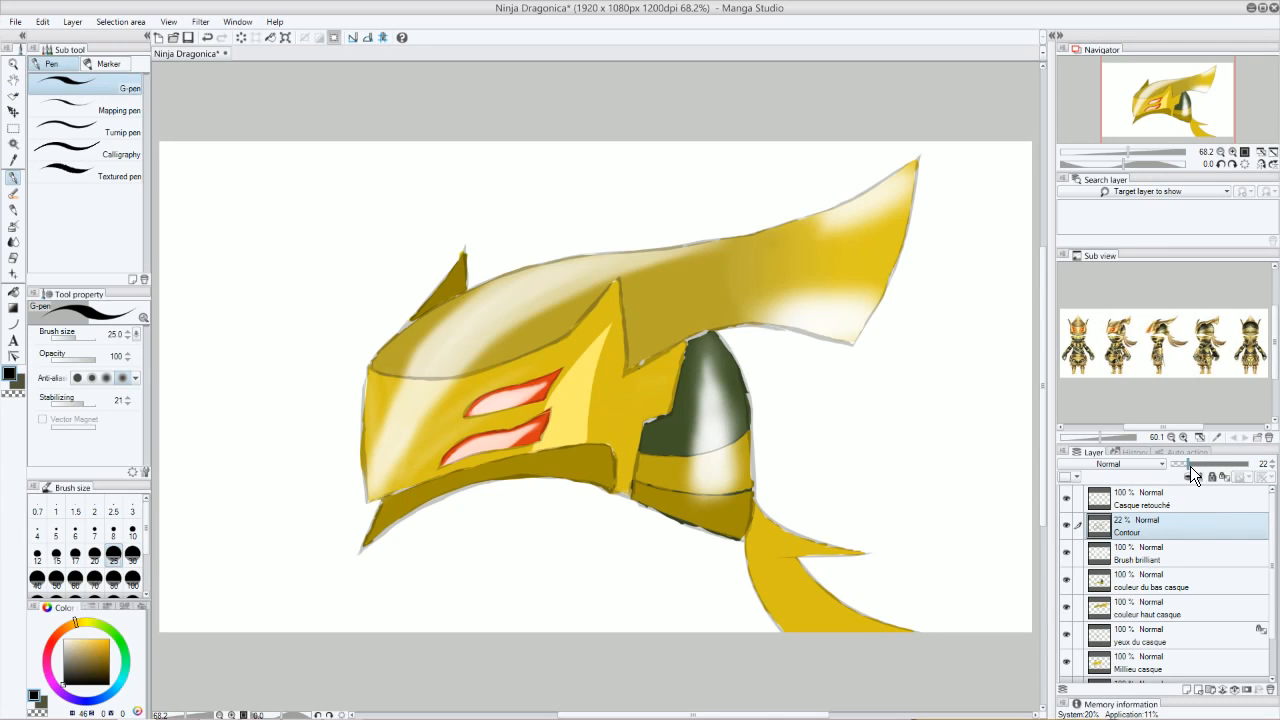
left_click_drag(1190, 466, 1218, 470)
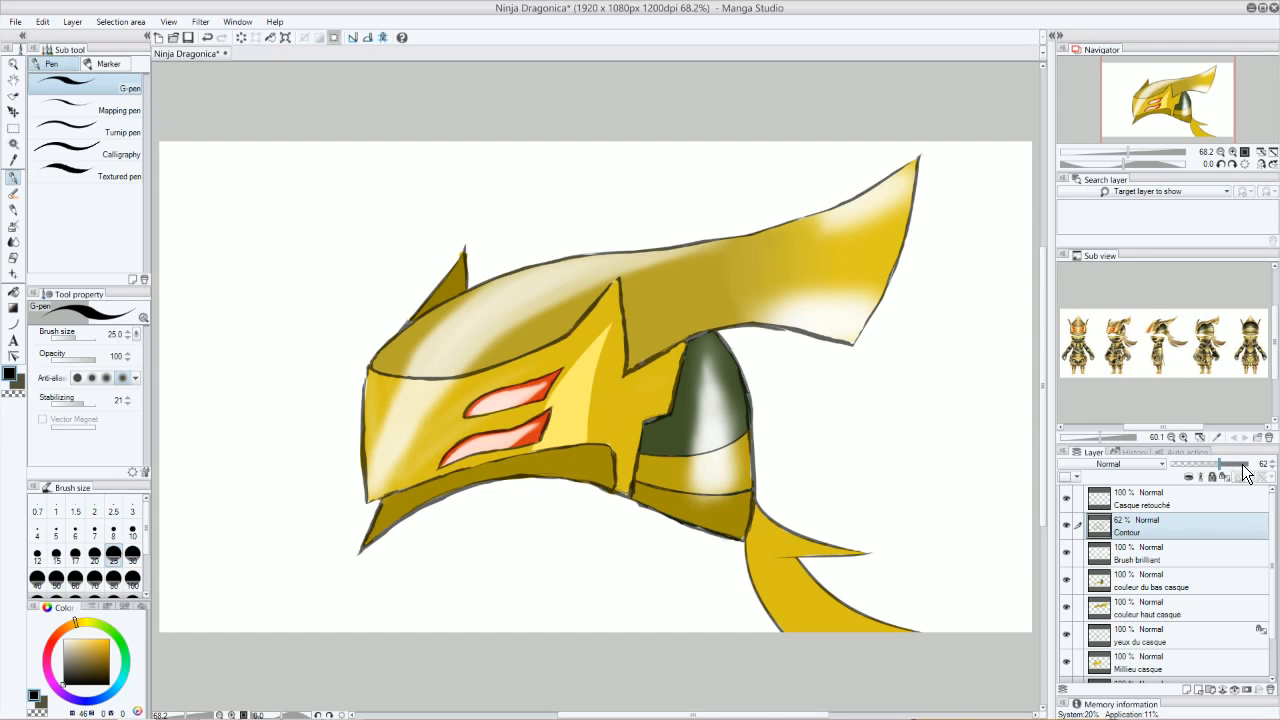
mouse_move(1230, 464)
left_mouse_down()
mouse_move(1218, 462)
mouse_move(1237, 472)
mouse_move(1216, 462)
left_mouse_up()
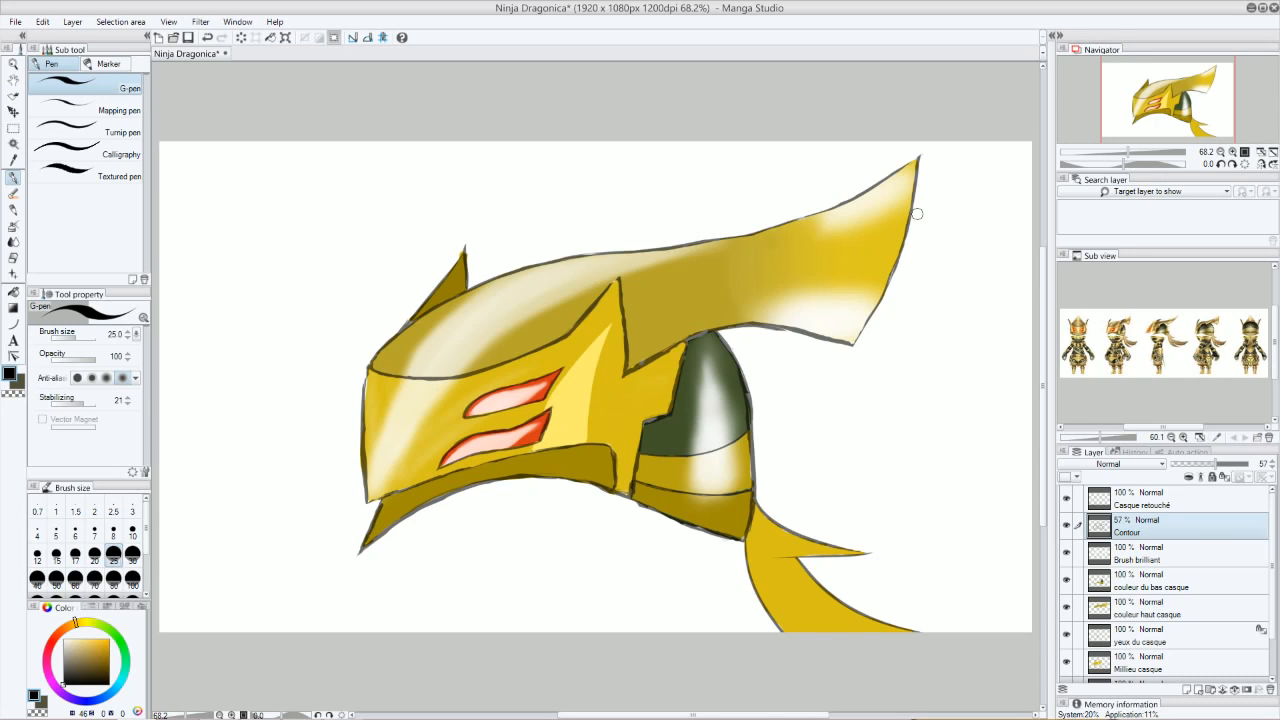
Step: Set the G-pen's brush size to 10 and make the Casque retouché layer active
left_click(132, 531)
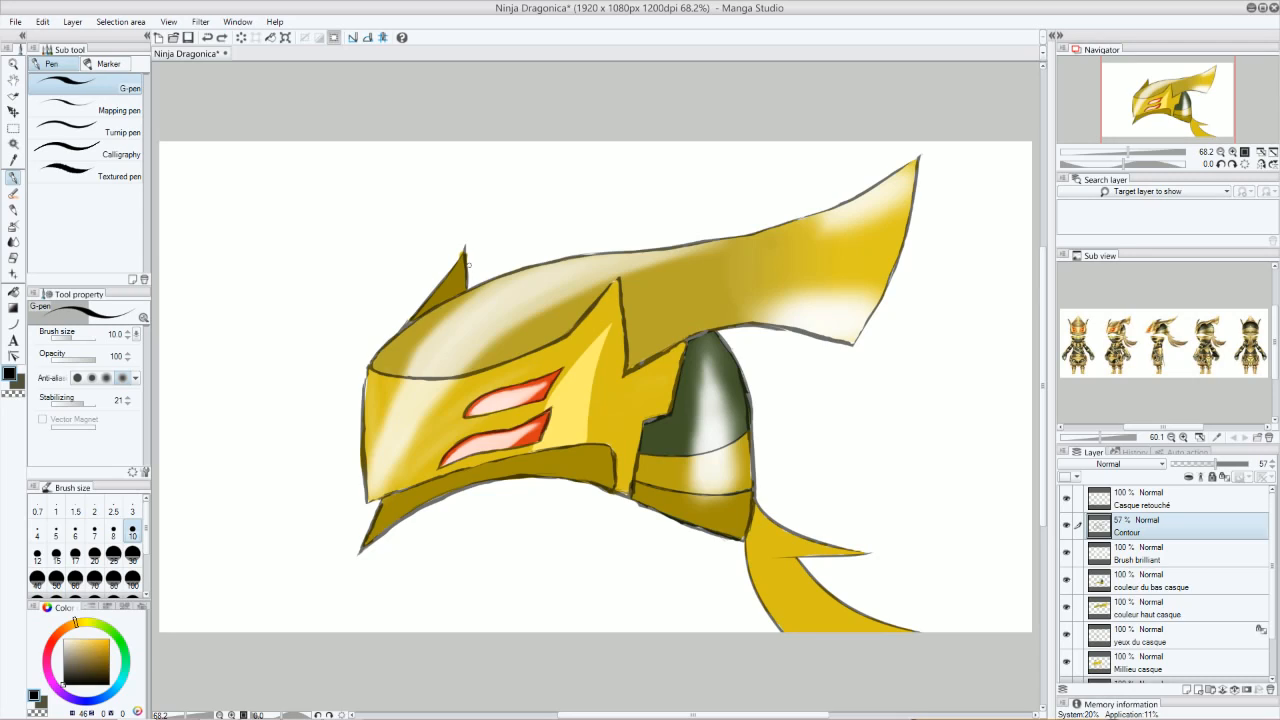
left_click(1136, 494)
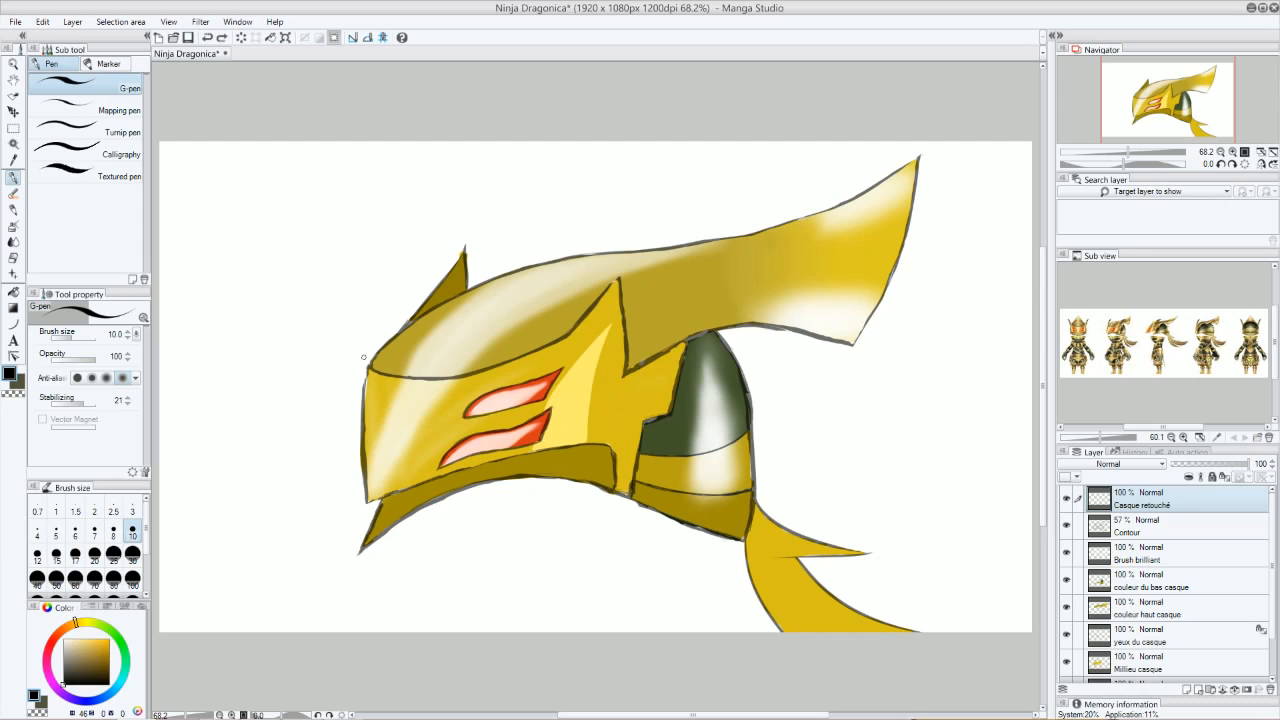
Step: Try tracing the helmet's upper edge and the side plate's pointed edge with single long strokes, undoing each attempt
mouse_move(370, 362)
left_mouse_down()
mouse_move(466, 291)
mouse_move(584, 252)
mouse_move(730, 237)
mouse_move(900, 165)
left_mouse_up()
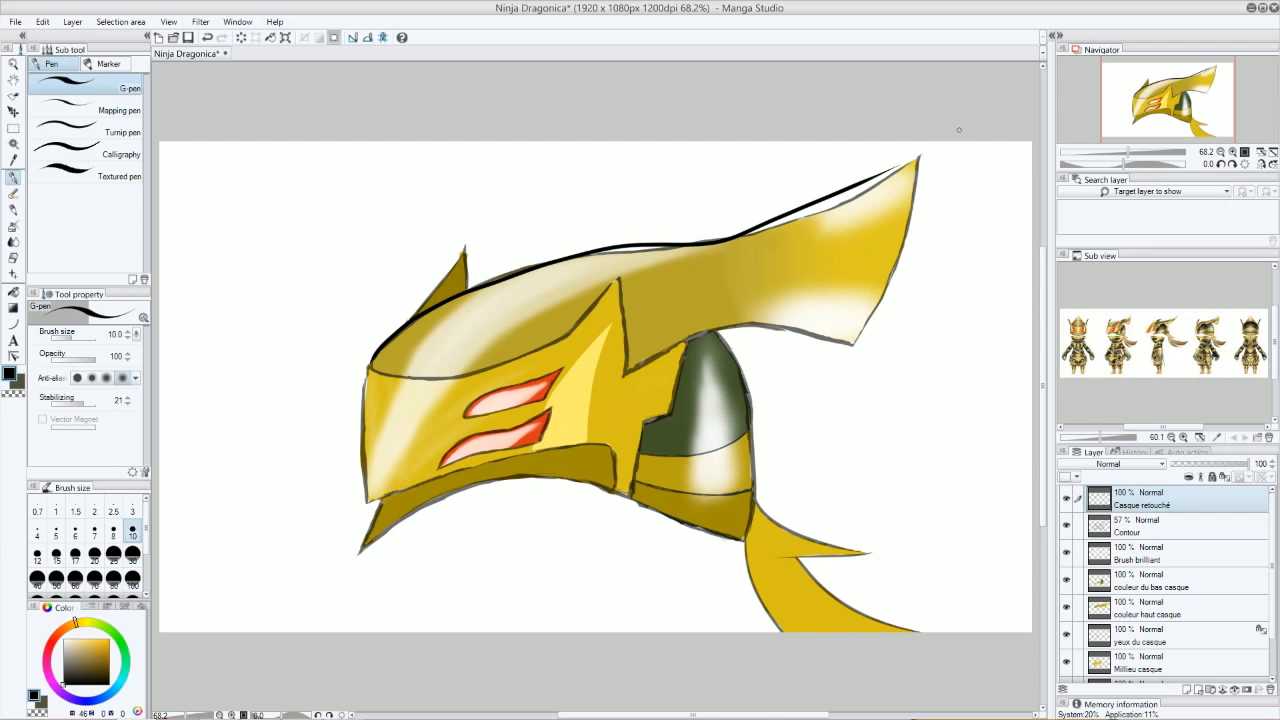
key("ctrl+z")
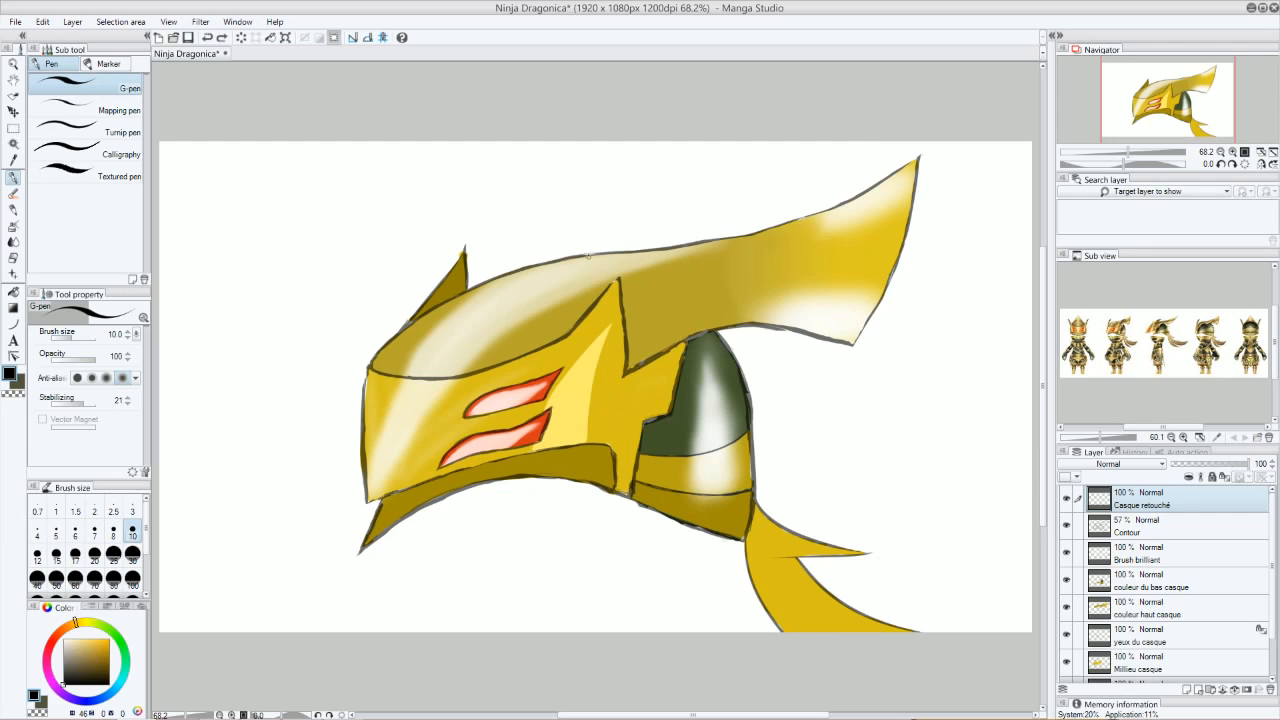
mouse_move(617, 281)
left_mouse_down()
mouse_move(634, 367)
mouse_move(780, 321)
mouse_move(808, 330)
left_mouse_up()
key("ctrl+z")
key("ctrl+z")
mouse_move(372, 364)
left_mouse_down()
mouse_move(522, 270)
mouse_move(777, 222)
mouse_move(913, 152)
mouse_move(822, 213)
left_mouse_up()
key("ctrl+z")
key("ctrl+z")
Step: Try tracing the helmet's upper edge and crest tip with stabilizing at 100, undoing each attempt
mouse_move(372, 362)
left_mouse_down()
mouse_move(452, 298)
mouse_move(566, 256)
mouse_move(726, 234)
mouse_move(872, 186)
mouse_move(959, 98)
left_mouse_up()
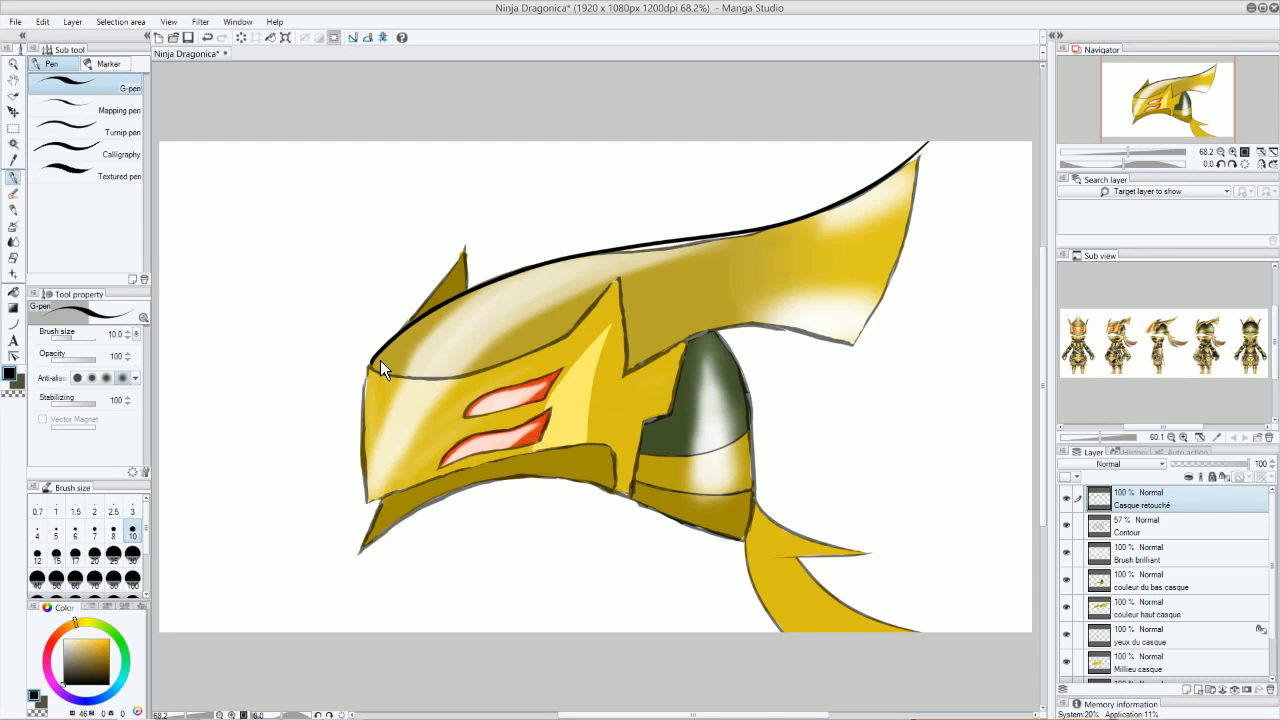
key("ctrl+z")
left_click_drag(370, 362, 440, 306)
key("ctrl+z")
mouse_move(372, 364)
left_mouse_down()
mouse_move(485, 284)
mouse_move(758, 232)
left_mouse_up()
key("ctrl+z")
mouse_move(372, 364)
left_mouse_down()
mouse_move(440, 297)
mouse_move(504, 269)
mouse_move(857, 203)
mouse_move(958, 125)
mouse_move(917, 175)
mouse_move(895, 257)
mouse_move(829, 388)
left_mouse_up()
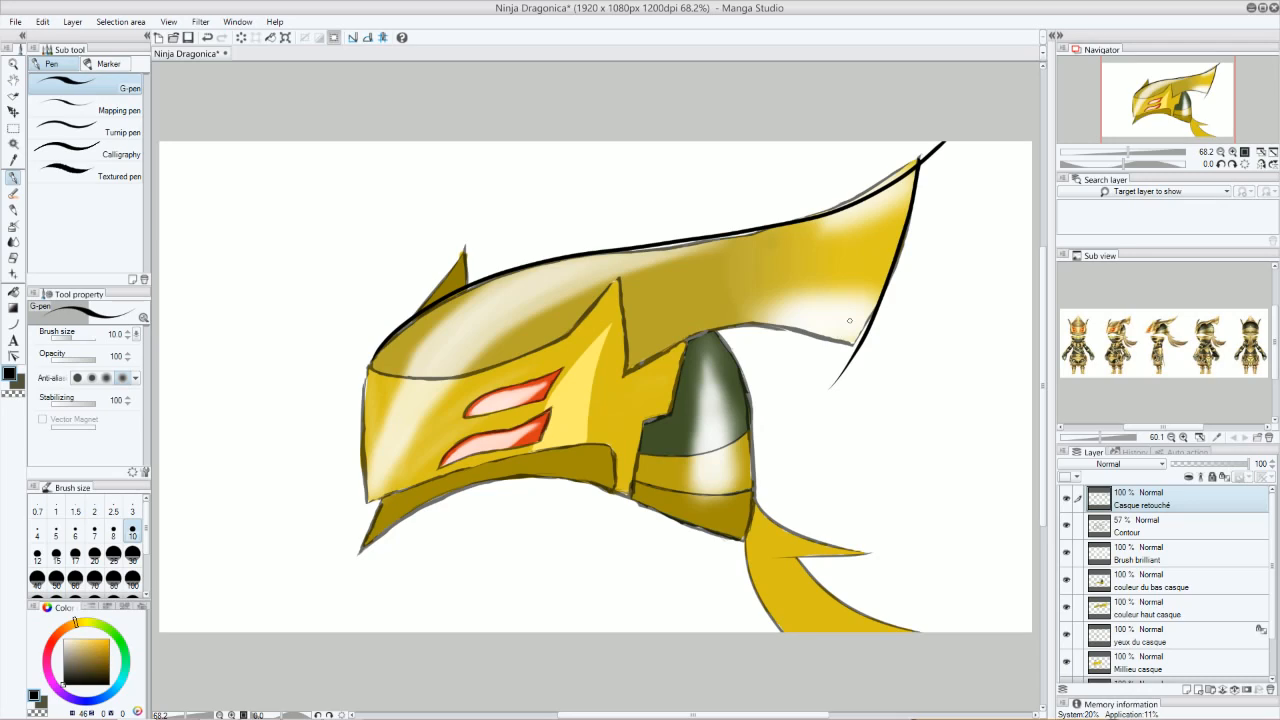
key("ctrl+z")
key("ctrl+z")
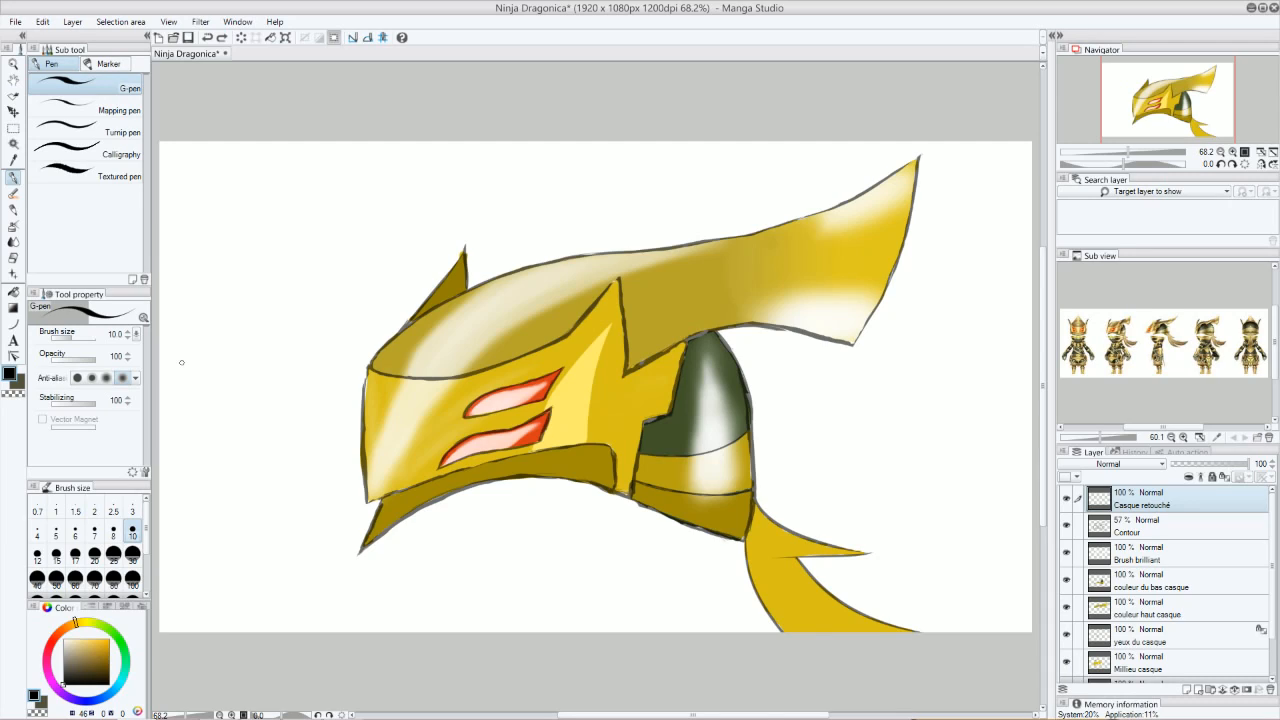
Step: Hide and show the Contour layer to compare the helmet with and without its outlines, keeping Casque retouché active
left_click(1141, 524)
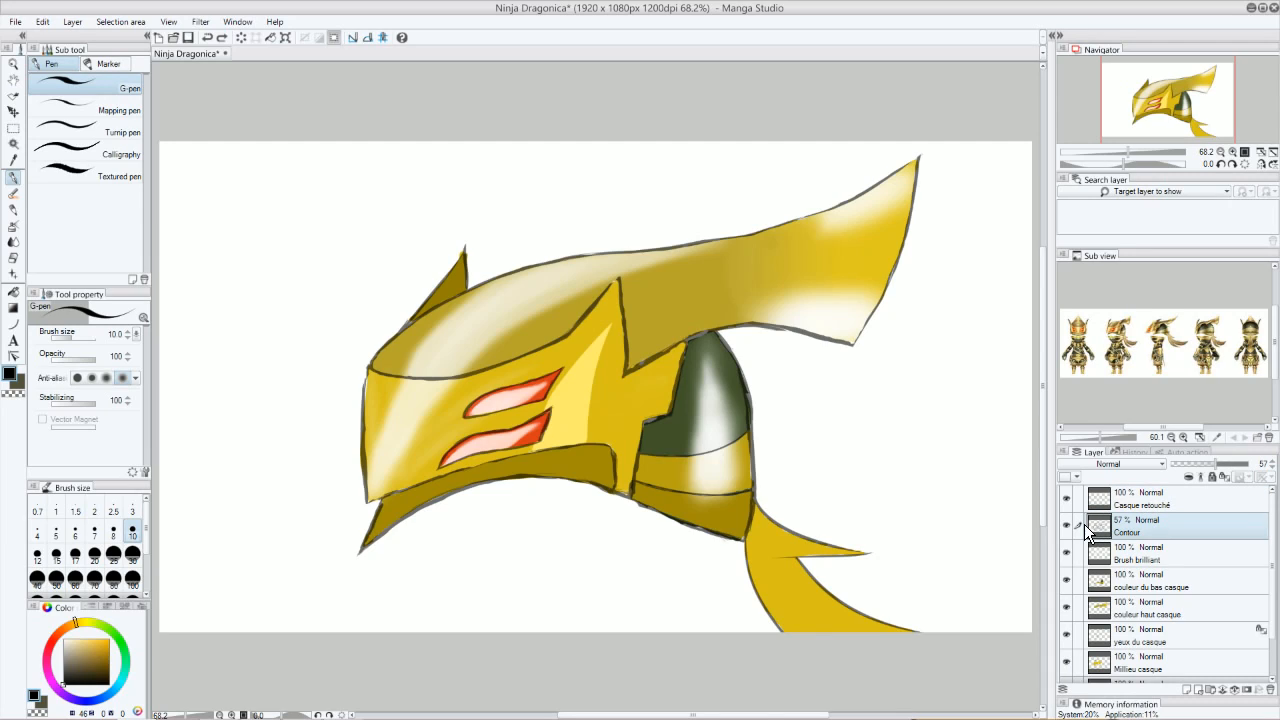
left_click(1141, 510)
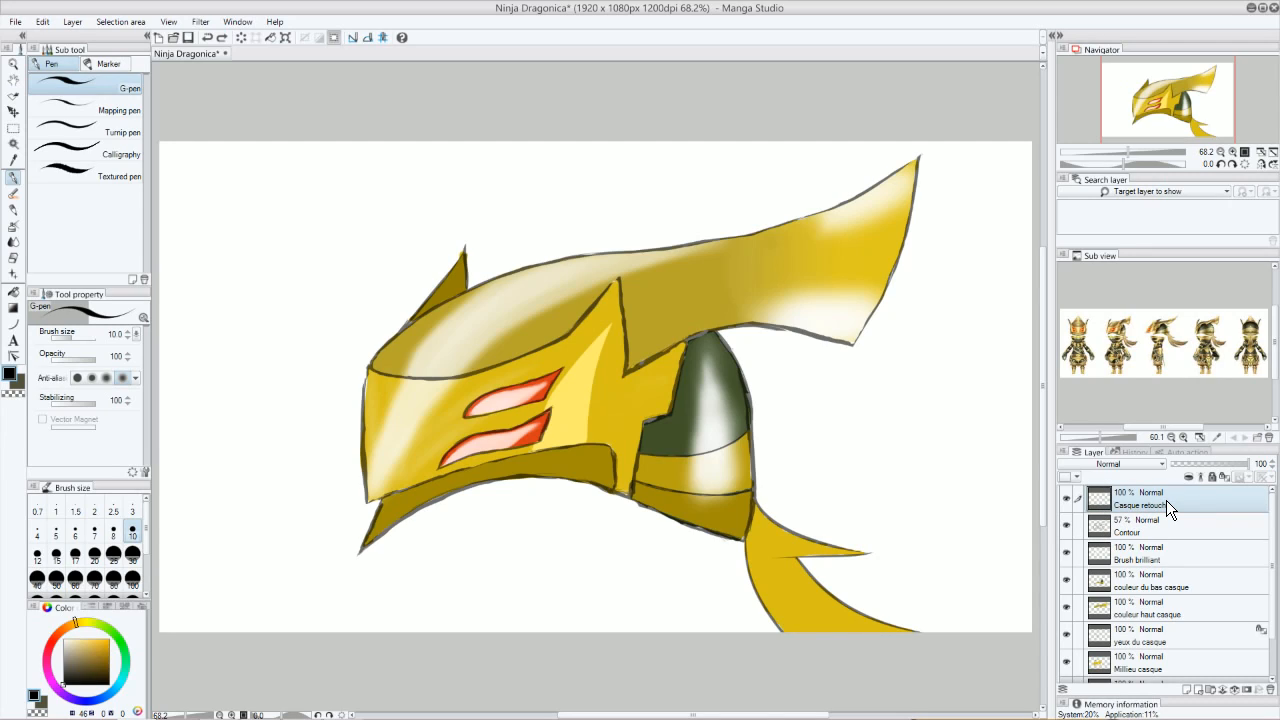
left_click(1068, 527)
left_click(1071, 523)
left_click(1070, 520)
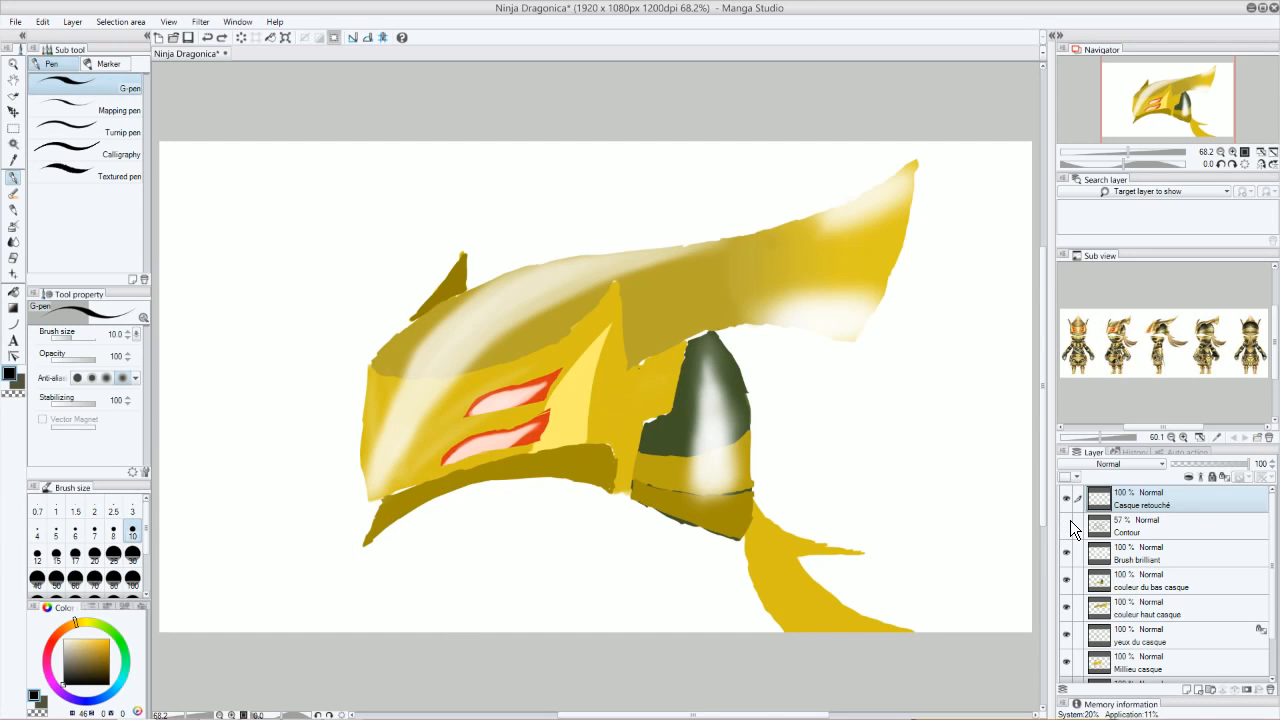
left_click(1070, 520)
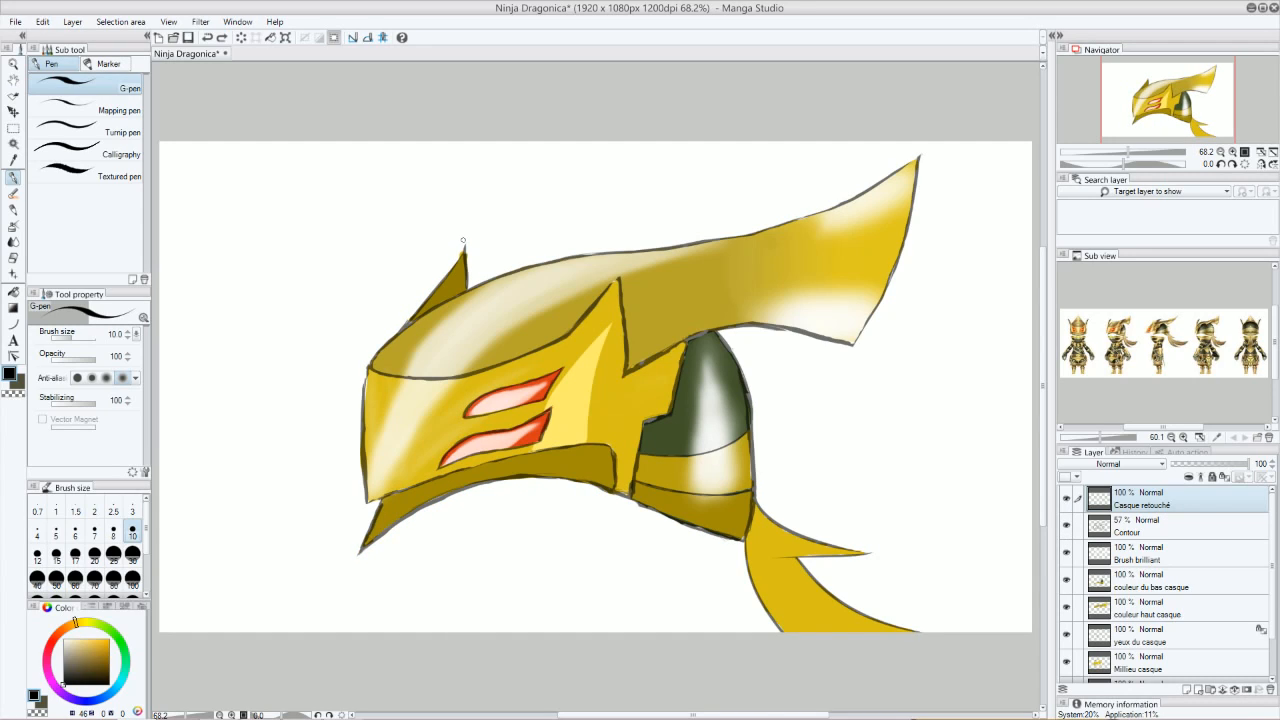
Step: Ink both edges of the small pointed spike above the helmet's forehead in black on Casque retouché, redoing inaccurate strokes
left_click_drag(463, 248, 469, 292)
key("ctrl+z")
left_click_drag(465, 247, 468, 300)
key("ctrl+z")
mouse_move(464, 244)
left_mouse_down()
mouse_move(467, 290)
mouse_move(464, 247)
mouse_move(407, 335)
left_mouse_up()
key("ctrl+z")
key("ctrl+z")
key("ctrl+z")
key("ctrl+z")
left_click_drag(464, 248, 388, 345)
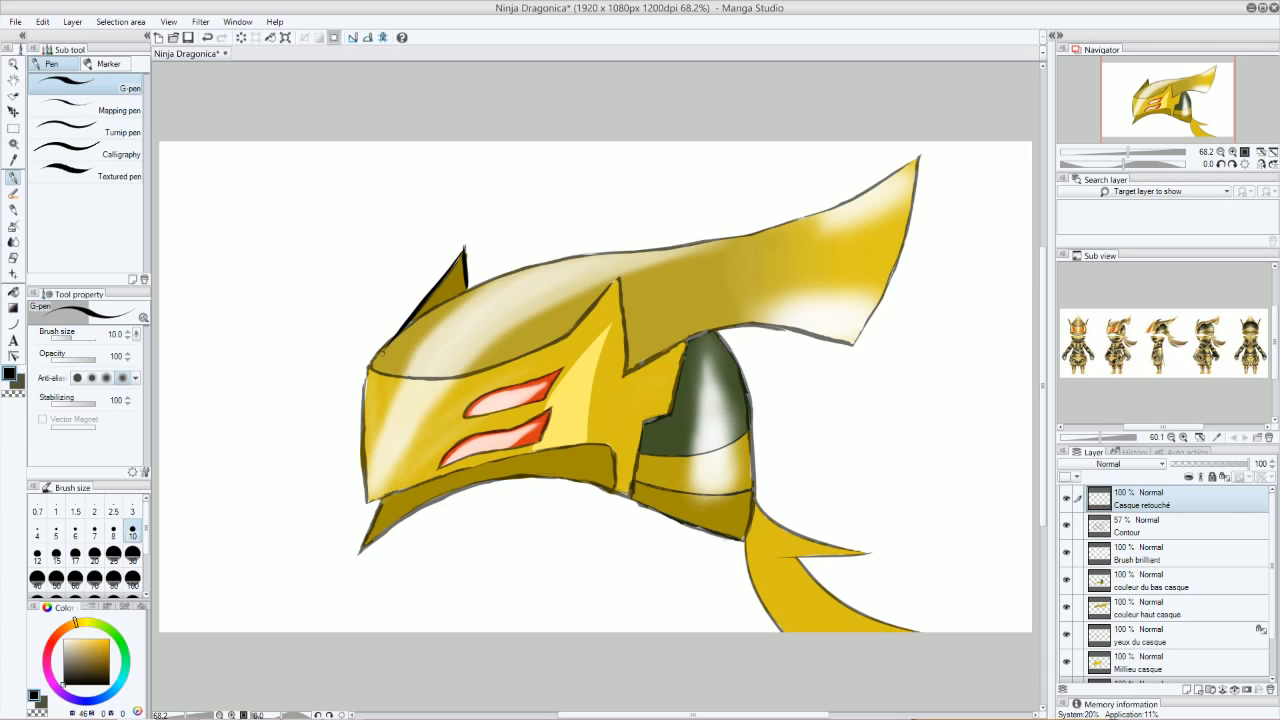
Step: Ink the helmet's upper edge in one long black stroke from the forehead past the crest tip, redoing inaccurate strokes
mouse_move(368, 366)
left_mouse_down()
mouse_move(505, 273)
mouse_move(494, 276)
mouse_move(752, 231)
mouse_move(944, 140)
mouse_move(805, 227)
mouse_move(767, 228)
left_mouse_up()
key("ctrl+z")
key("ctrl+z")
left_click_drag(470, 287, 568, 262)
key("ctrl+z")
mouse_move(472, 284)
left_mouse_down()
mouse_move(738, 235)
mouse_move(838, 204)
mouse_move(950, 141)
left_mouse_up()
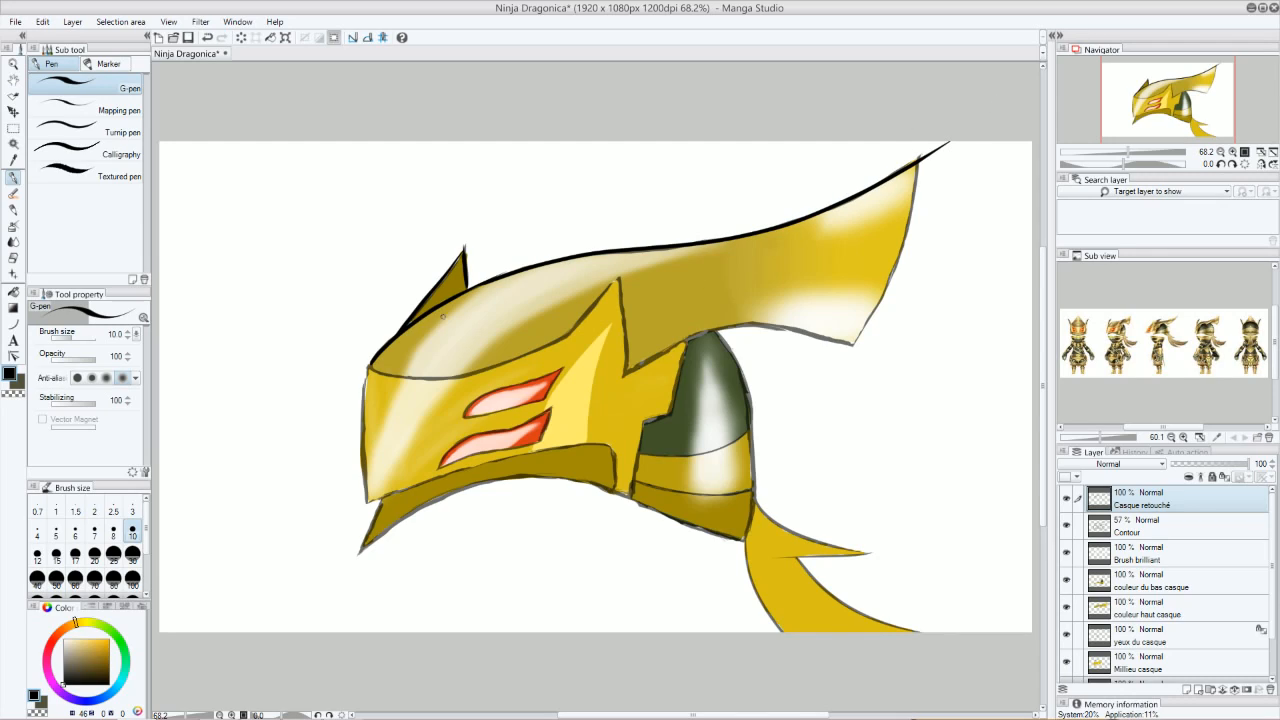
Step: Try tracing the side plate's pointed rear edge and the crest's lower edge, undoing each attempt
mouse_move(618, 276)
left_mouse_down()
mouse_move(545, 348)
mouse_move(630, 265)
mouse_move(621, 398)
left_mouse_up()
key("ctrl+z")
key("ctrl+z")
mouse_move(619, 277)
left_mouse_down()
mouse_move(626, 405)
mouse_move(628, 371)
mouse_move(688, 338)
mouse_move(862, 314)
left_mouse_up()
key("ctrl+z")
key("ctrl+z")
mouse_move(623, 374)
left_mouse_down()
mouse_move(688, 342)
mouse_move(832, 338)
mouse_move(722, 328)
mouse_move(617, 377)
mouse_move(724, 327)
mouse_move(808, 322)
mouse_move(852, 349)
mouse_move(751, 328)
mouse_move(644, 358)
mouse_move(786, 318)
mouse_move(852, 349)
left_mouse_up()
key("ctrl+z")
key("ctrl+z")
key("ctrl+z")
key("ctrl+z")
Step: Ink the crest's curved rear edge from its tip past the lower corner, redoing the stroke until it follows the contour
mouse_move(918, 158)
left_mouse_down()
mouse_move(868, 338)
mouse_move(852, 346)
mouse_move(899, 248)
mouse_move(910, 145)
mouse_move(916, 200)
mouse_move(899, 255)
mouse_move(834, 387)
left_mouse_up()
key("ctrl+z")
key("ctrl+z")
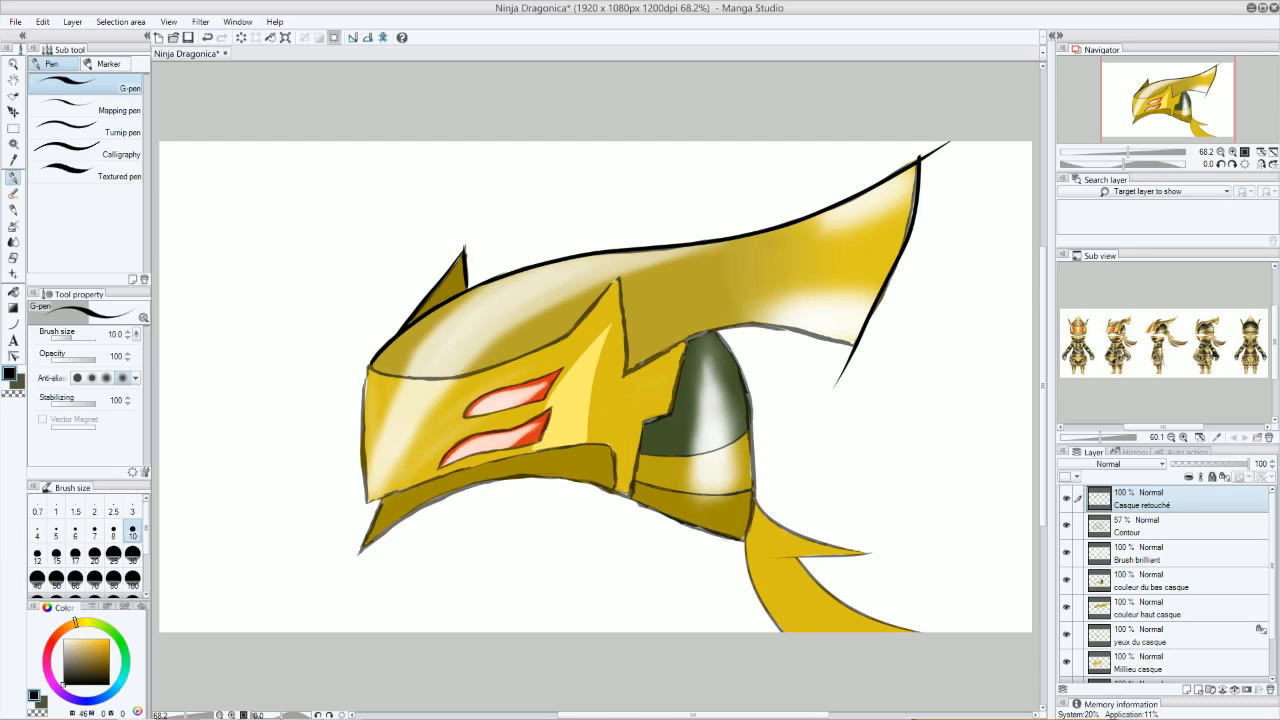
key("ctrl+z")
mouse_move(918, 158)
left_mouse_down()
mouse_move(865, 333)
mouse_move(816, 408)
left_mouse_up()
key("ctrl+z")
mouse_move(918, 160)
left_mouse_down()
mouse_move(891, 250)
mouse_move(810, 412)
left_mouse_up()
key("ctrl+z")
mouse_move(918, 158)
left_mouse_down()
mouse_move(878, 305)
mouse_move(790, 428)
left_mouse_up()
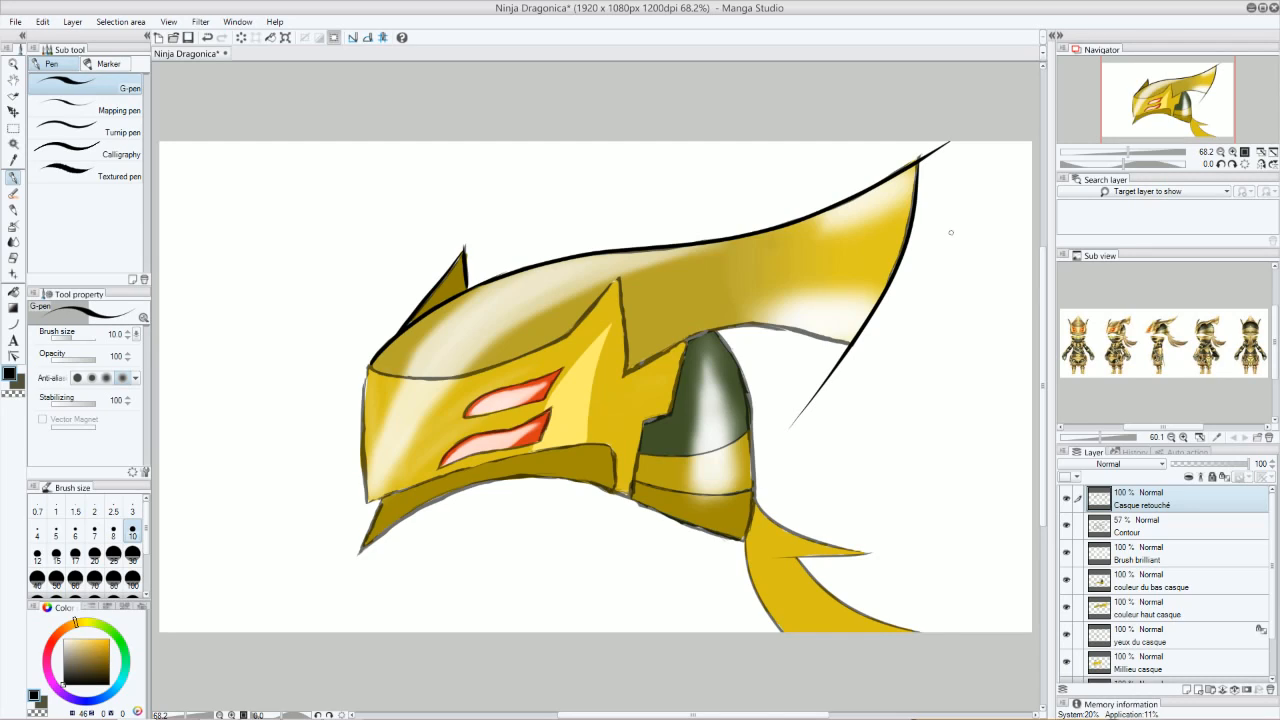
Step: Compare test scribbles beside the helmet with stabilizing at 100 and at 1, undoing them
mouse_move(236, 272)
left_mouse_down()
mouse_move(302, 300)
mouse_move(262, 336)
mouse_move(280, 318)
mouse_move(294, 466)
mouse_move(244, 400)
mouse_move(292, 420)
left_mouse_up()
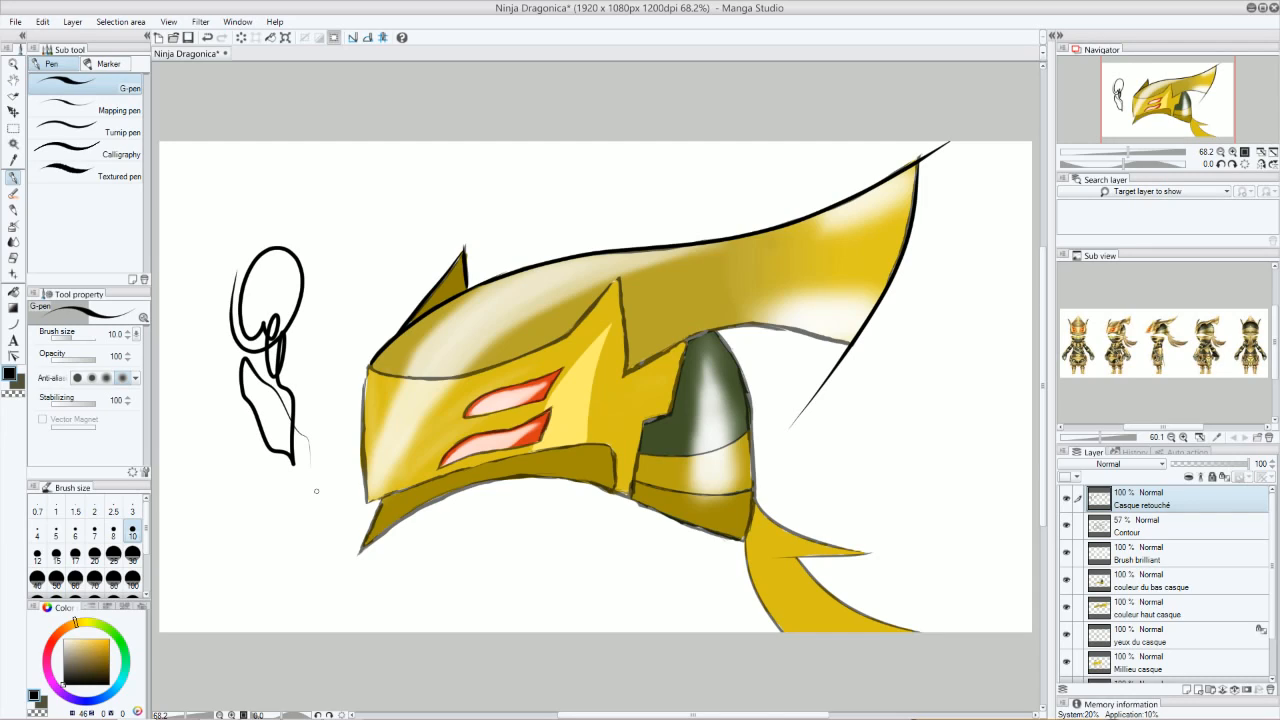
key("ctrl+z")
key("ctrl+z")
left_click_drag(68, 404, 40, 402)
mouse_move(268, 258)
left_mouse_down()
mouse_move(215, 335)
mouse_move(274, 371)
mouse_move(290, 420)
mouse_move(300, 268)
left_mouse_up()
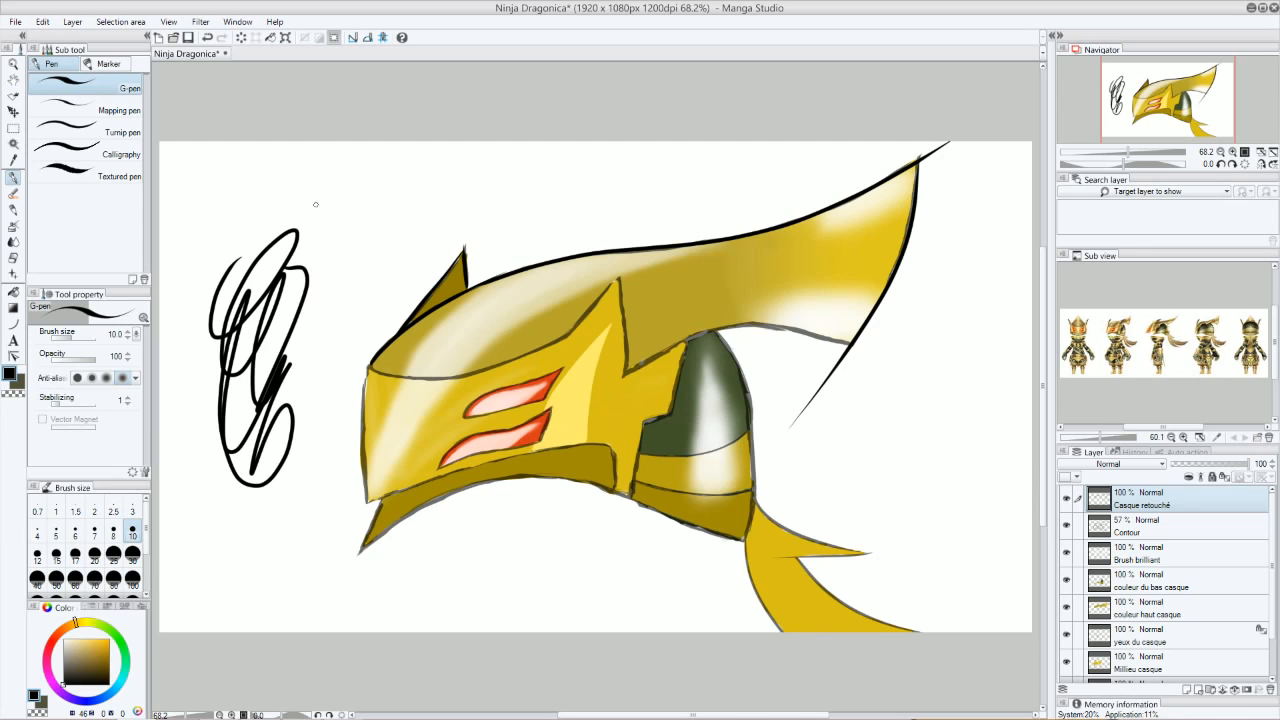
key("ctrl+z")
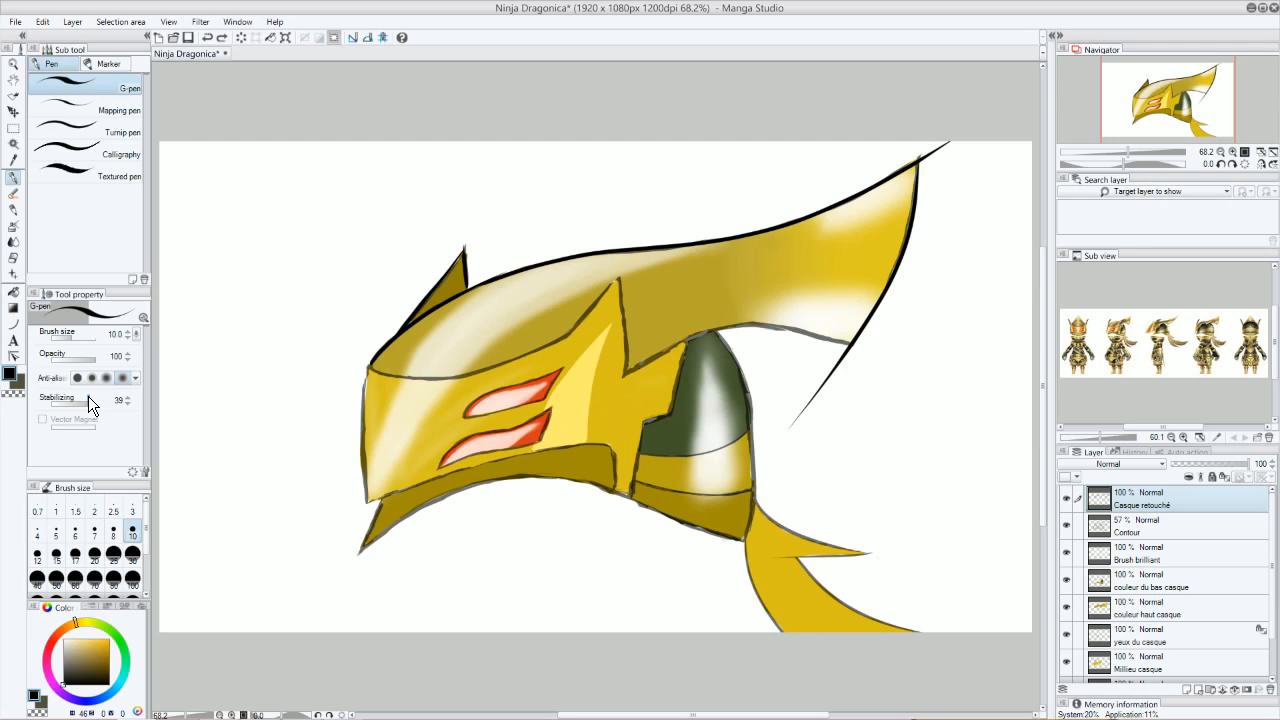
Step: Ink the crest's lower edge and both sides of the side plate's upper point with stabilizing at 39, redoing inaccurate strokes
mouse_move(624, 375)
left_mouse_down()
mouse_move(730, 324)
mouse_move(858, 347)
left_mouse_up()
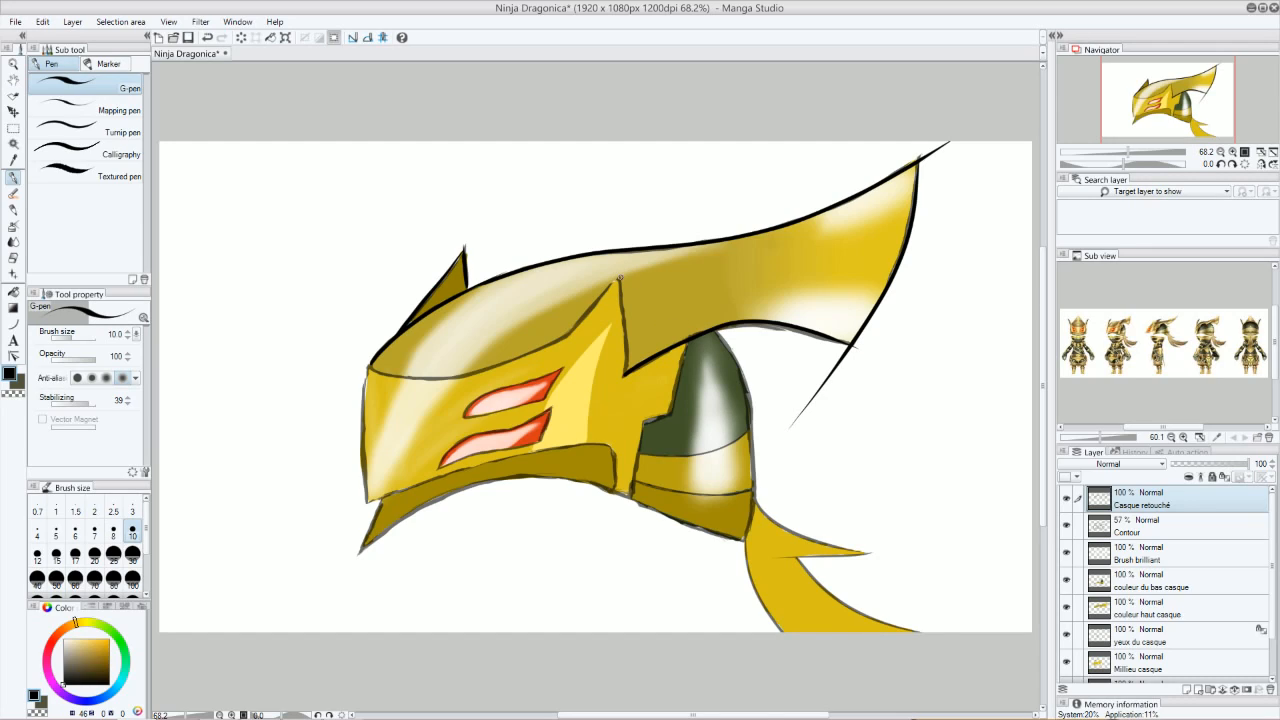
left_click_drag(619, 280, 631, 395)
left_click_drag(617, 274, 560, 338)
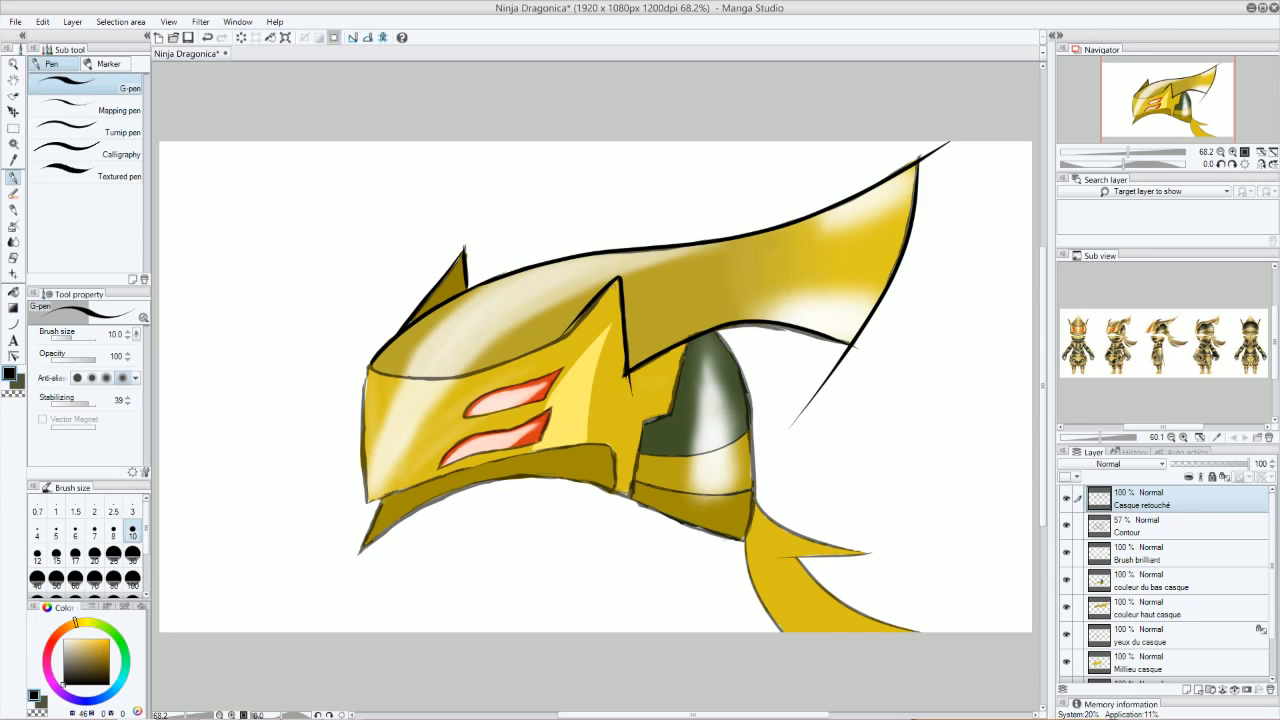
key("ctrl+z")
left_click_drag(618, 279, 577, 326)
key("ctrl+z")
left_click_drag(619, 275, 560, 350)
Step: Ink the curved brow line from the faceplate's front corner to the side plate's point, redoing the stroke until it fits
left_click_drag(371, 377, 520, 352)
key("ctrl+z")
left_click_drag(371, 376, 580, 316)
key("ctrl+z")
mouse_move(371, 364)
left_mouse_down()
mouse_move(499, 360)
mouse_move(576, 325)
left_mouse_up()
key("ctrl+z")
mouse_move(370, 376)
left_mouse_down()
mouse_move(448, 378)
mouse_move(550, 349)
mouse_move(604, 324)
left_mouse_up()
key("ctrl+z")
mouse_move(370, 365)
left_mouse_down()
mouse_move(430, 377)
mouse_move(568, 336)
left_mouse_up()
key("ctrl+z")
mouse_move(370, 360)
left_mouse_down()
mouse_move(386, 374)
mouse_move(574, 306)
left_mouse_up()
key("ctrl+z")
left_click_drag(370, 366, 574, 328)
key("ctrl+z")
mouse_move(372, 362)
left_mouse_down()
mouse_move(501, 373)
mouse_move(615, 320)
left_mouse_up()
key("ctrl+z")
left_click_drag(370, 366, 580, 320)
key("ctrl+z")
mouse_move(370, 362)
left_mouse_down()
mouse_move(396, 382)
mouse_move(526, 358)
mouse_move(580, 324)
mouse_move(444, 390)
left_mouse_up()
key("ctrl+z")
key("ctrl+z")
mouse_move(370, 362)
left_mouse_down()
mouse_move(438, 377)
mouse_move(535, 341)
left_mouse_up()
left_click_drag(366, 374, 430, 377)
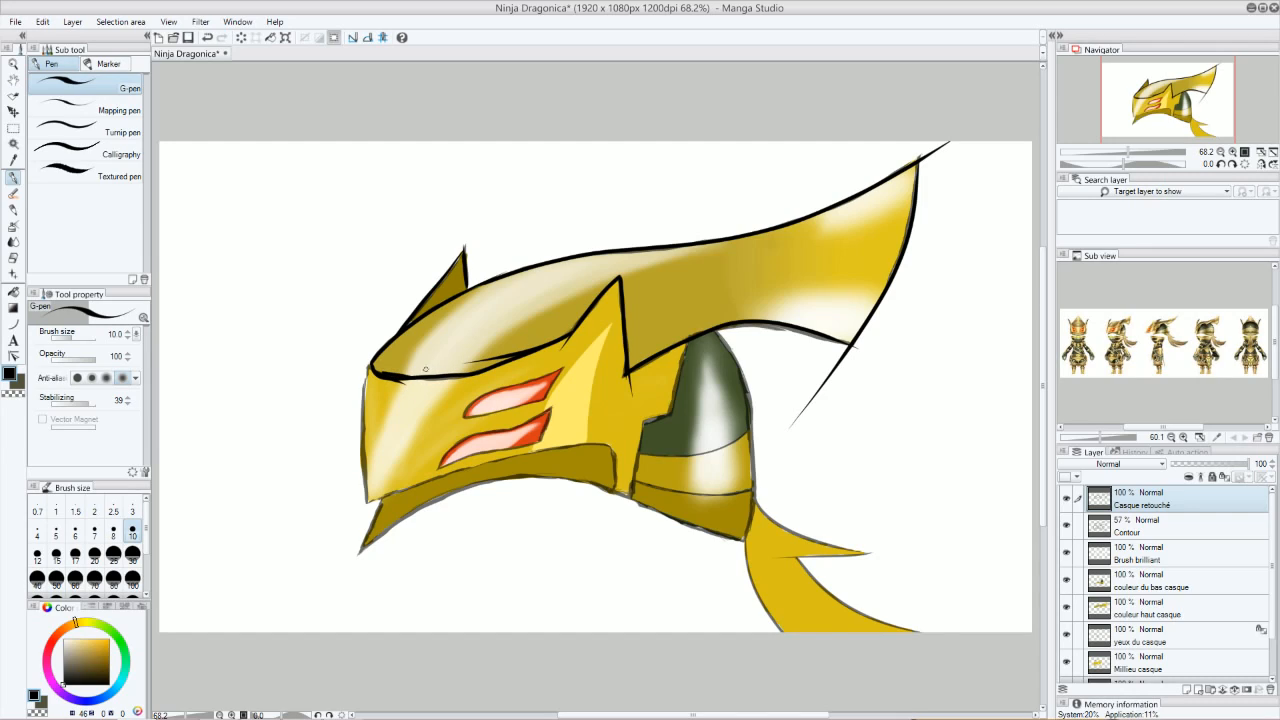
Step: Ink the faceplate's front edge and try tracing its lower edge, undoing the lower-edge strokes
mouse_move(366, 374)
left_mouse_down()
mouse_move(364, 513)
mouse_move(532, 450)
mouse_move(592, 446)
left_mouse_up()
mouse_move(610, 494)
left_mouse_down()
mouse_move(580, 443)
mouse_move(605, 468)
mouse_move(558, 448)
mouse_move(614, 490)
left_mouse_up()
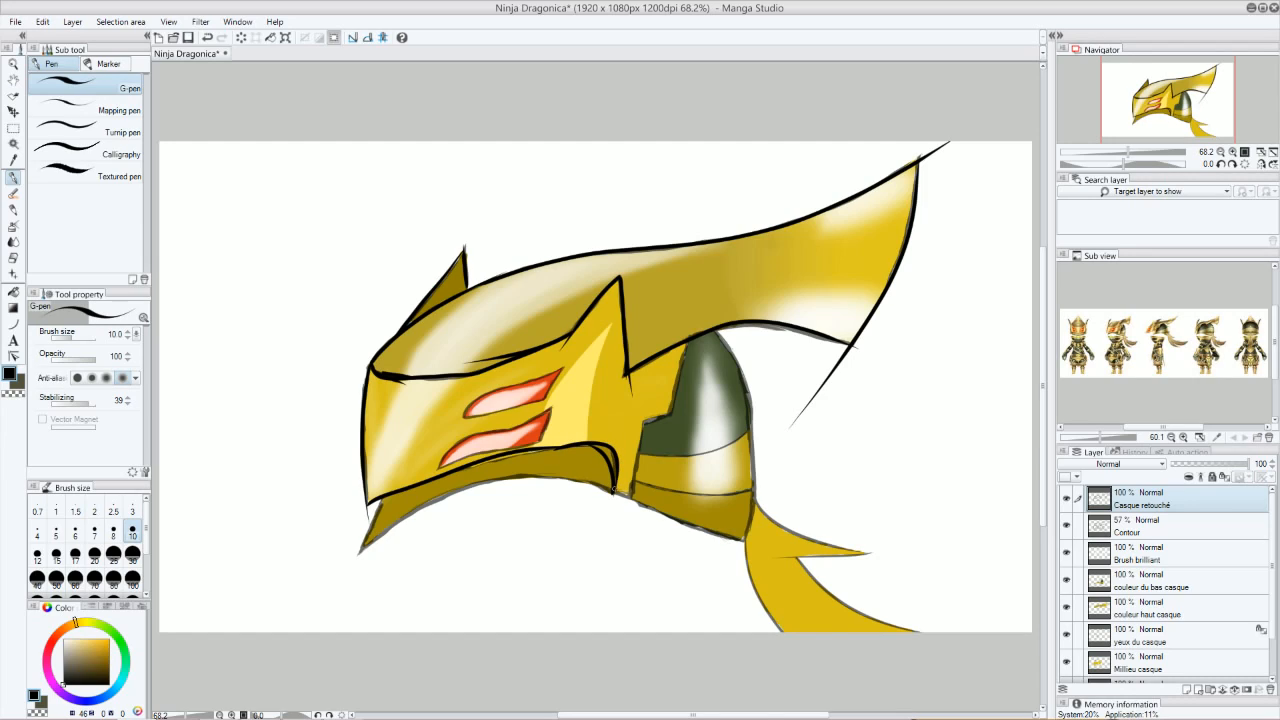
left_click_drag(584, 444, 404, 496)
key("ctrl+z")
key("ctrl+z")
key("ctrl+z")
key("ctrl+z")
key("ctrl+z")
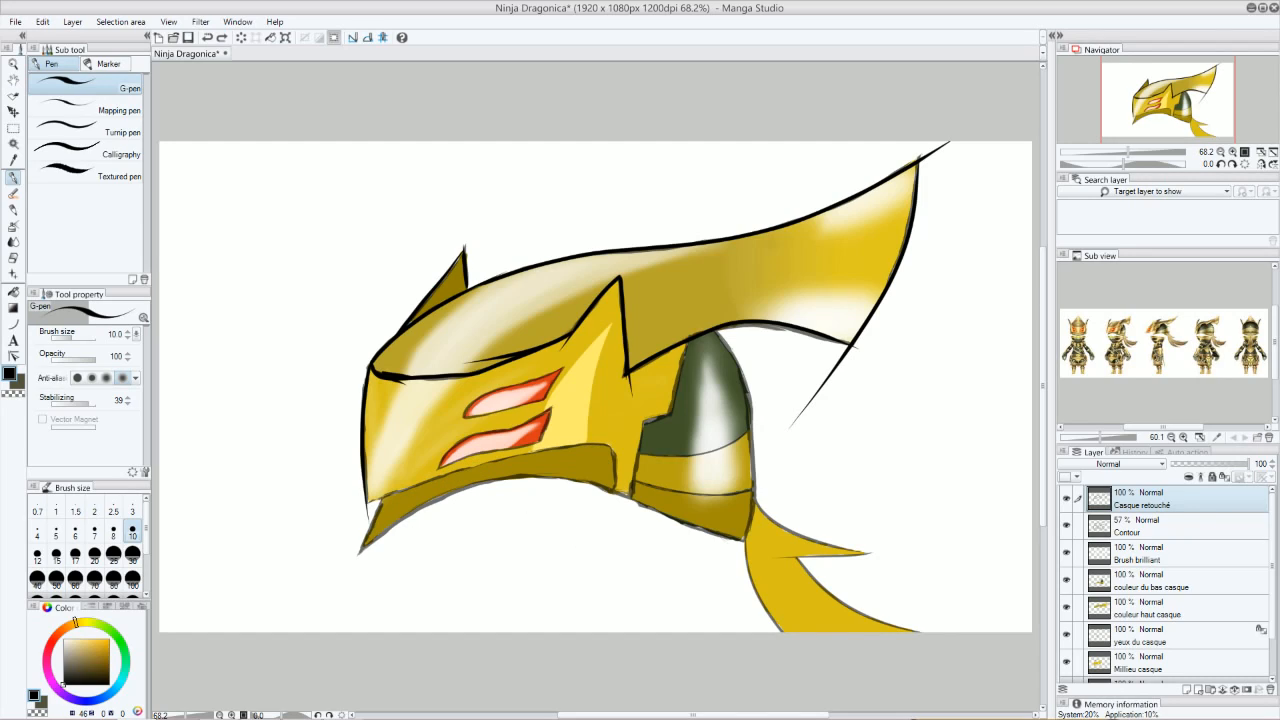
Step: Ink the faceplate's lower edge between the front corner and the bend below the side plate, redoing and retouching strokes
left_click(368, 507)
mouse_move(366, 506)
left_mouse_down()
mouse_move(580, 441)
mouse_move(612, 452)
mouse_move(619, 508)
mouse_move(604, 440)
left_mouse_up()
key("ctrl+z")
key("ctrl+z")
key("ctrl+z")
mouse_move(614, 494)
left_mouse_down()
mouse_move(603, 441)
mouse_move(366, 501)
left_mouse_up()
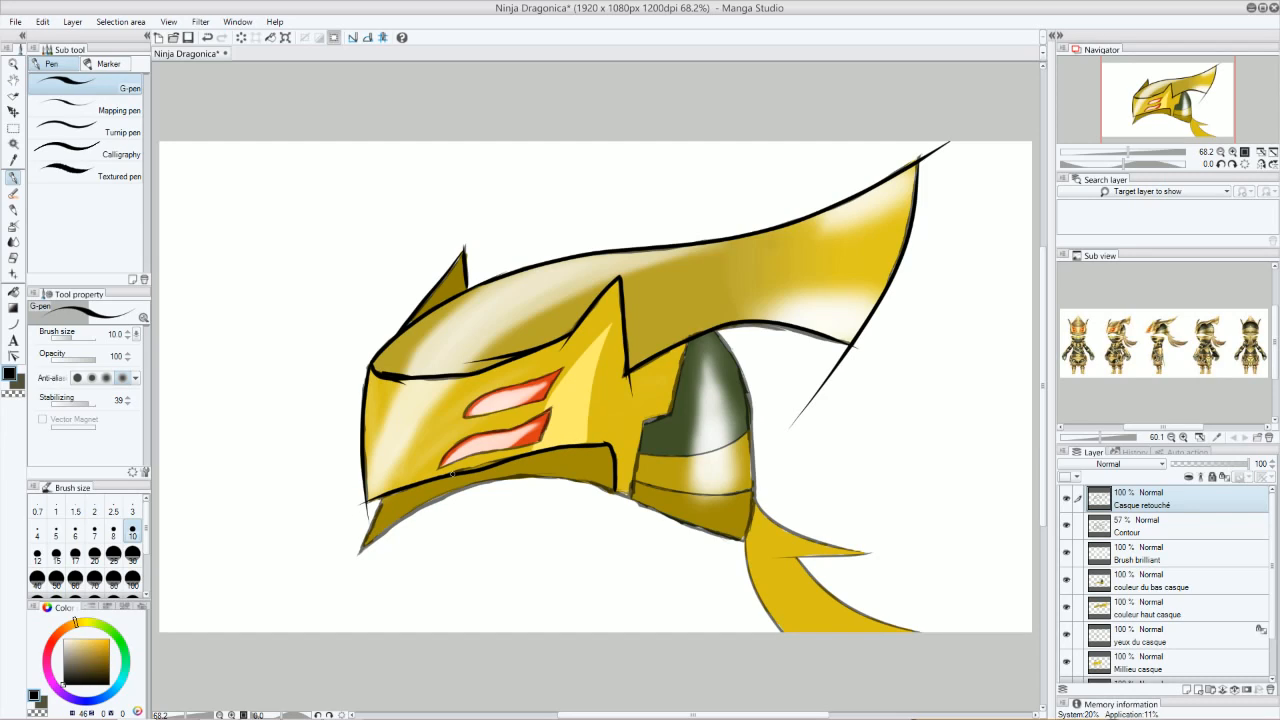
mouse_move(462, 470)
left_mouse_down()
mouse_move(520, 449)
mouse_move(430, 487)
left_mouse_up()
key("ctrl+z")
key("ctrl+z")
left_click_drag(494, 459, 445, 475)
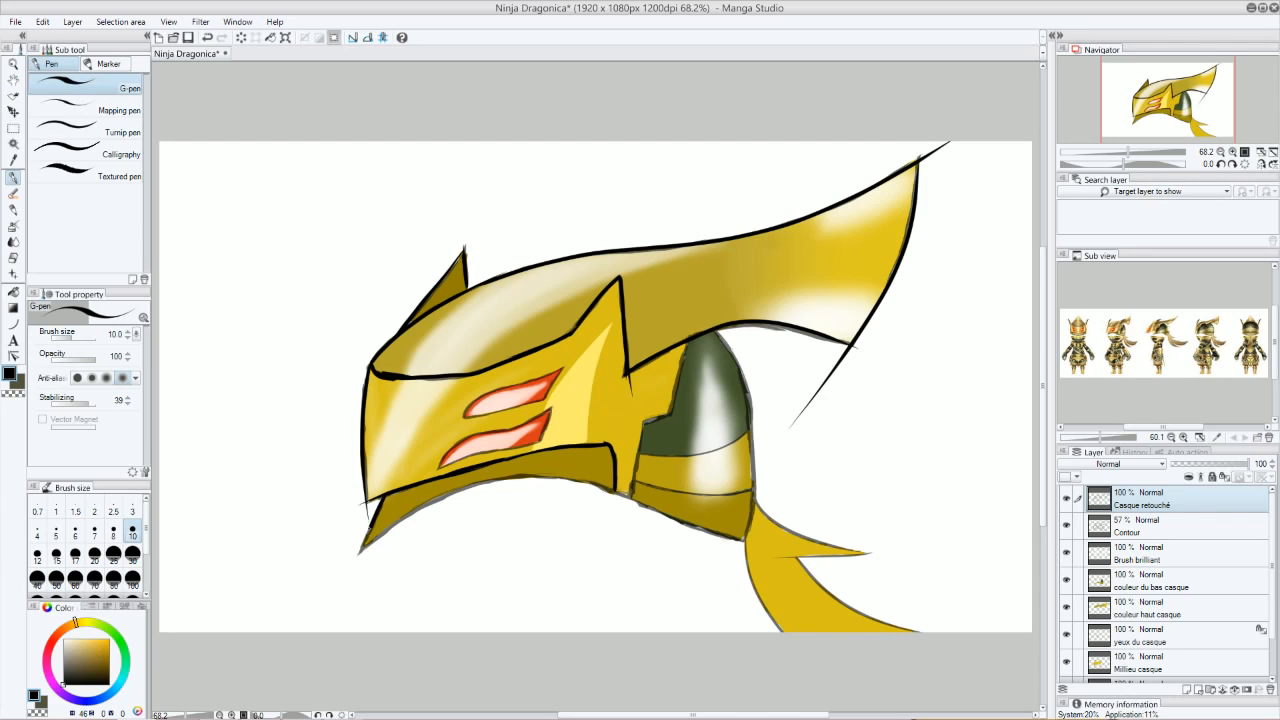
Step: Ink the helmet's arched underside from the chin tip past the rear corner, redoing inaccurate strokes
left_click_drag(359, 555, 547, 488)
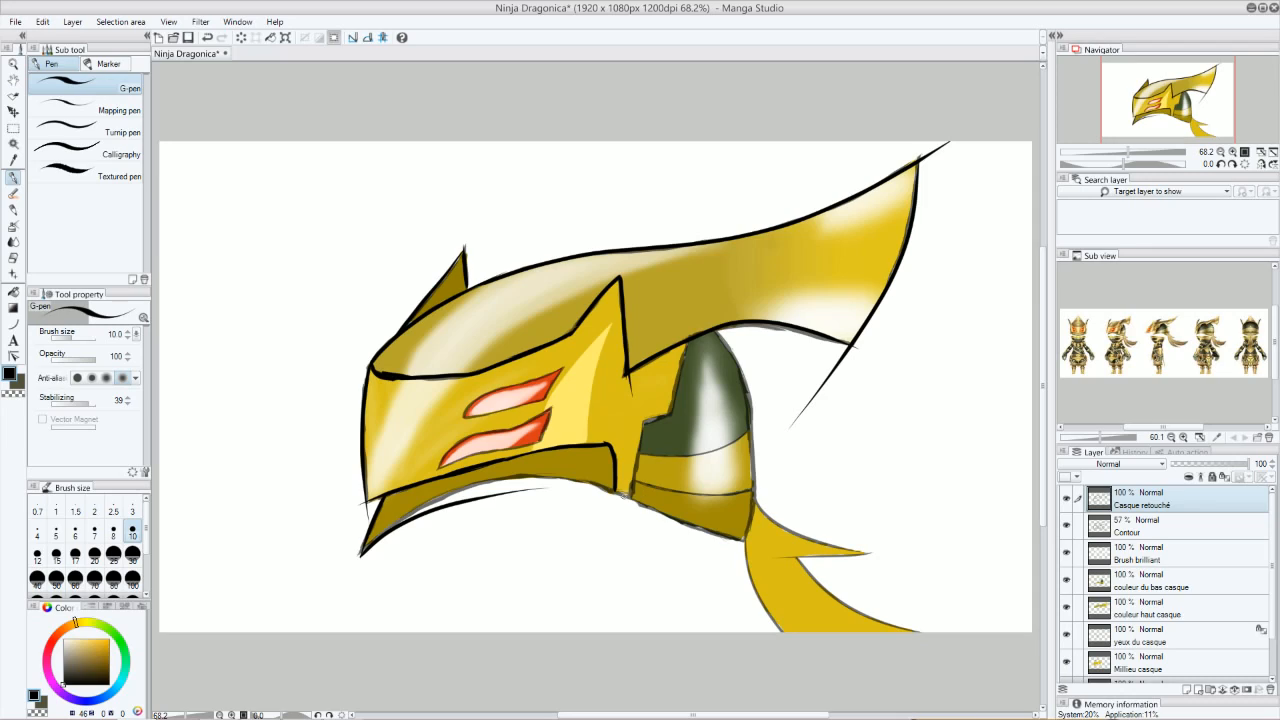
key("ctrl+z")
mouse_move(360, 551)
left_mouse_down()
mouse_move(494, 486)
mouse_move(576, 468)
left_mouse_up()
key("ctrl+z")
left_click_drag(366, 550, 478, 492)
key("ctrl+z")
left_click_drag(360, 554, 448, 496)
key("ctrl+z")
mouse_move(360, 553)
left_mouse_down()
mouse_move(440, 502)
mouse_move(529, 477)
mouse_move(578, 481)
mouse_move(838, 571)
left_mouse_up()
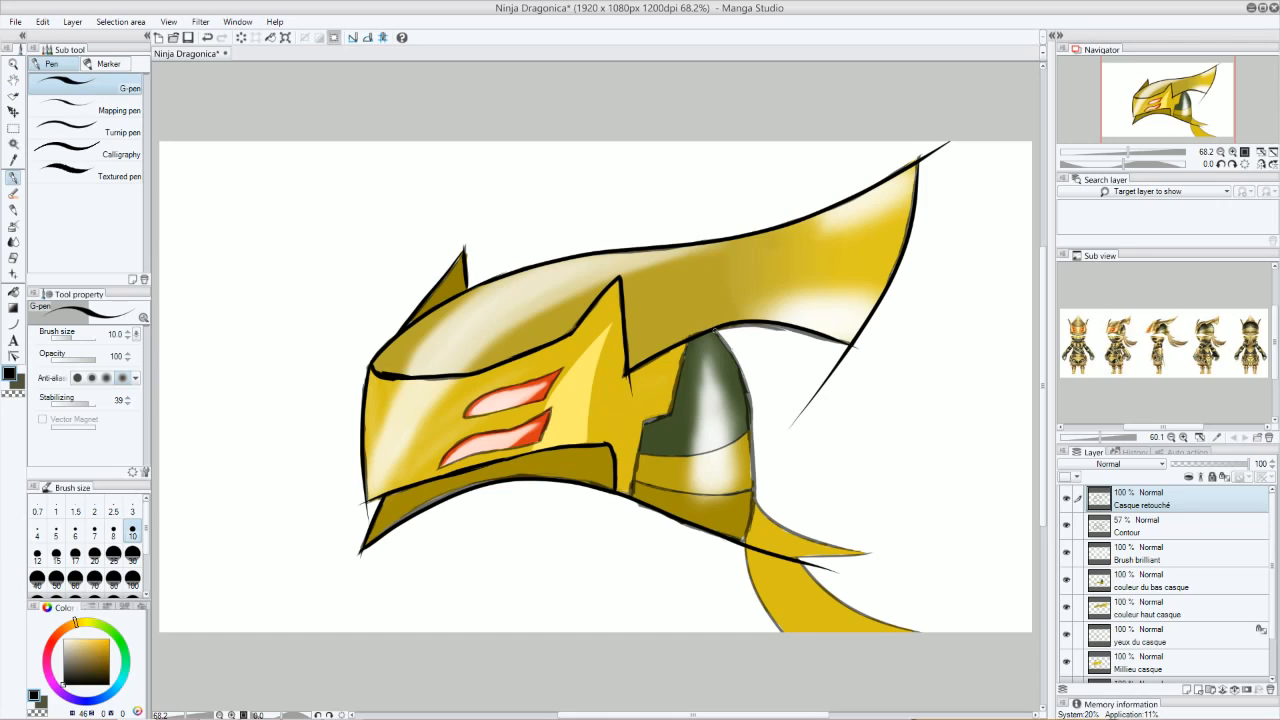
Step: Ink the rear dome's back edge from under the crest down to the neck corner, redoing inaccurate strokes
left_click_drag(718, 334, 752, 426)
key("ctrl+z")
left_click_drag(717, 331, 752, 462)
key("ctrl+z")
mouse_move(720, 336)
left_mouse_down()
mouse_move(760, 442)
mouse_move(756, 526)
left_mouse_up()
key("ctrl+z")
mouse_move(716, 332)
left_mouse_down()
mouse_move(748, 434)
mouse_move(764, 548)
left_mouse_up()
key("ctrl+z")
mouse_move(718, 334)
left_mouse_down()
mouse_move(748, 394)
mouse_move(754, 546)
left_mouse_up()
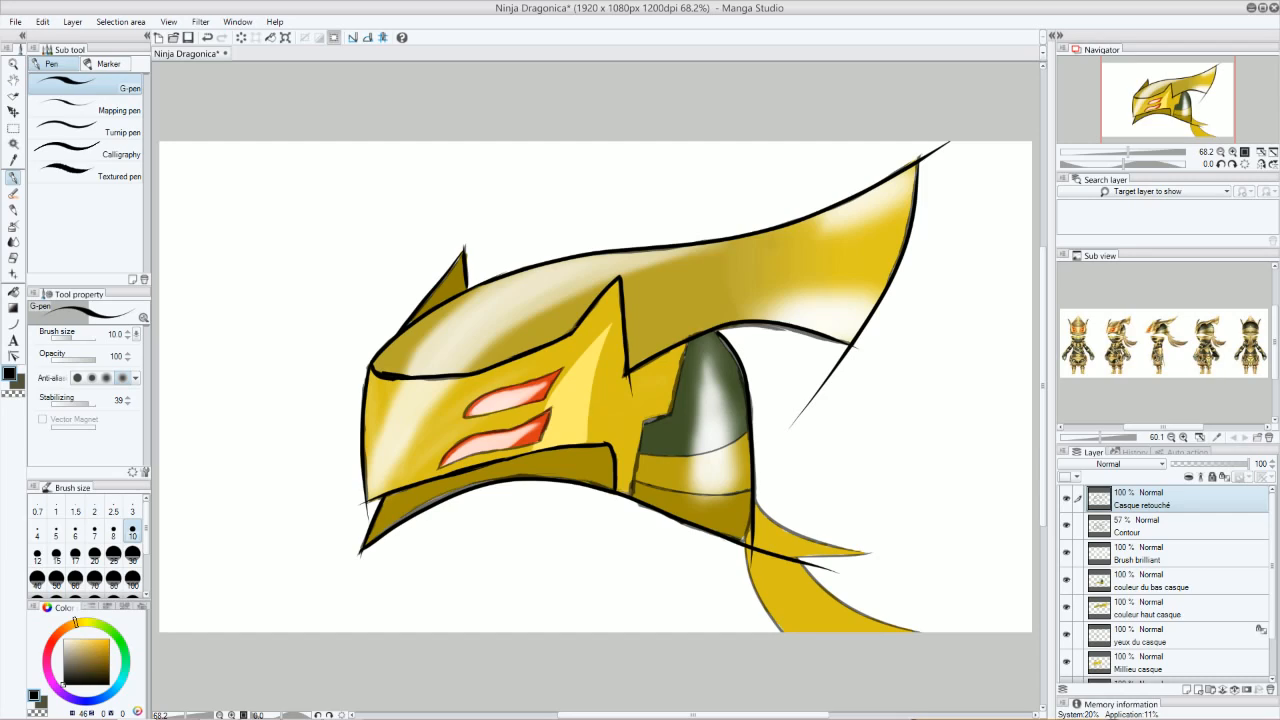
Step: Ink the side plate's stepped rear edge and the two curved band lines across the rear dome
left_click_drag(644, 420, 632, 508)
left_click_drag(685, 341, 670, 434)
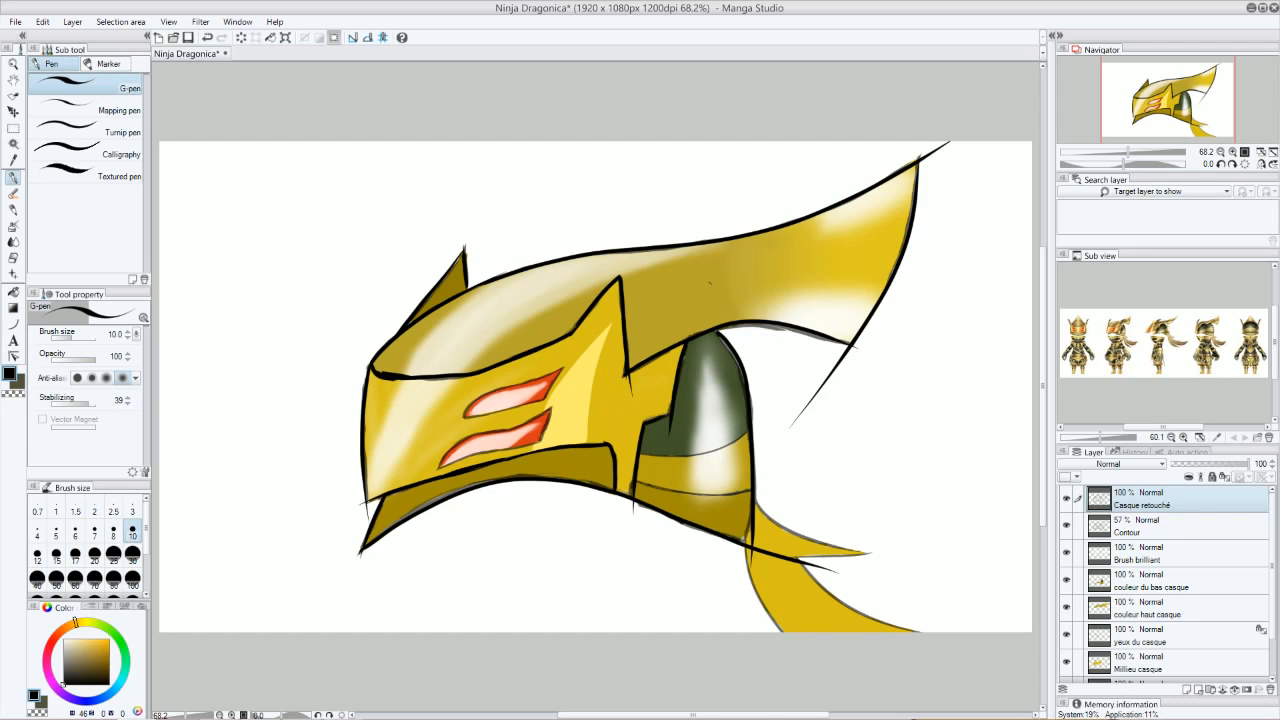
left_click_drag(640, 453, 752, 437)
key("ctrl+z")
mouse_move(640, 455)
left_mouse_down()
mouse_move(685, 459)
mouse_move(772, 424)
left_mouse_up()
left_click_drag(636, 483, 800, 488)
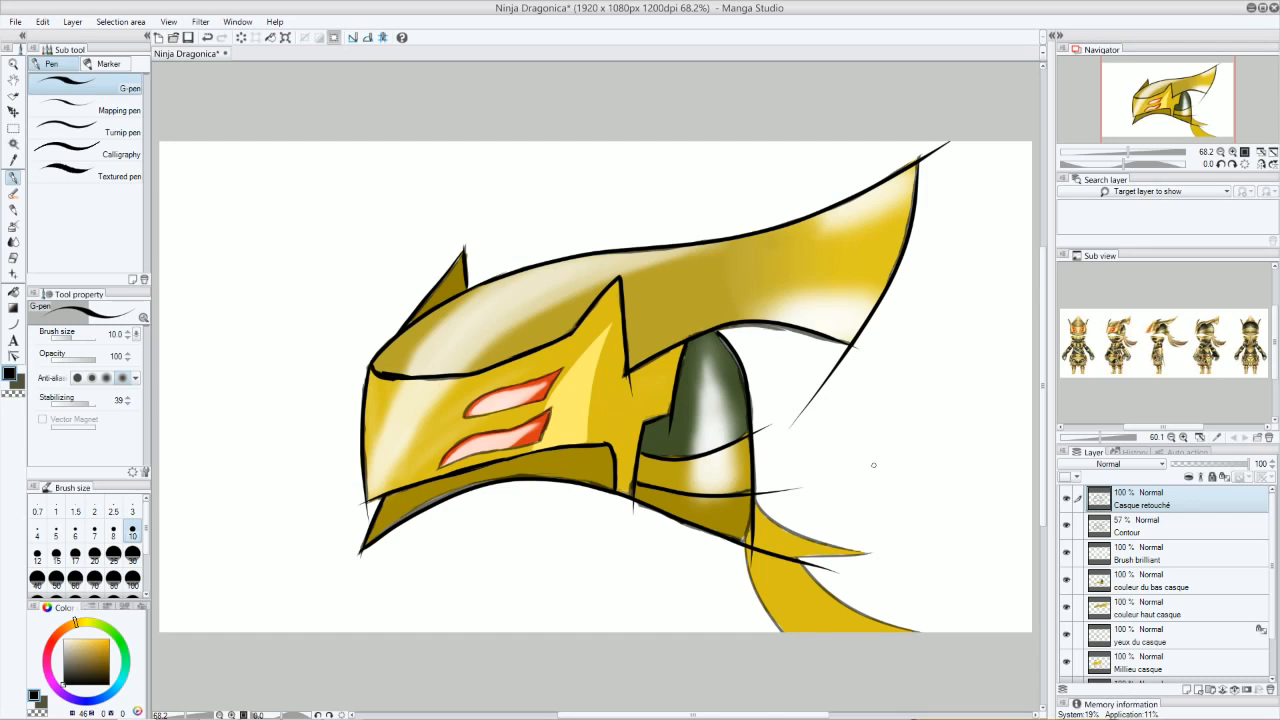
Step: Remove the overshooting line ends at the crest and the helmet's rear, and re-ink the dome's lower rear corner
key("ctrl+z")
key("ctrl+z")
key("ctrl+z")
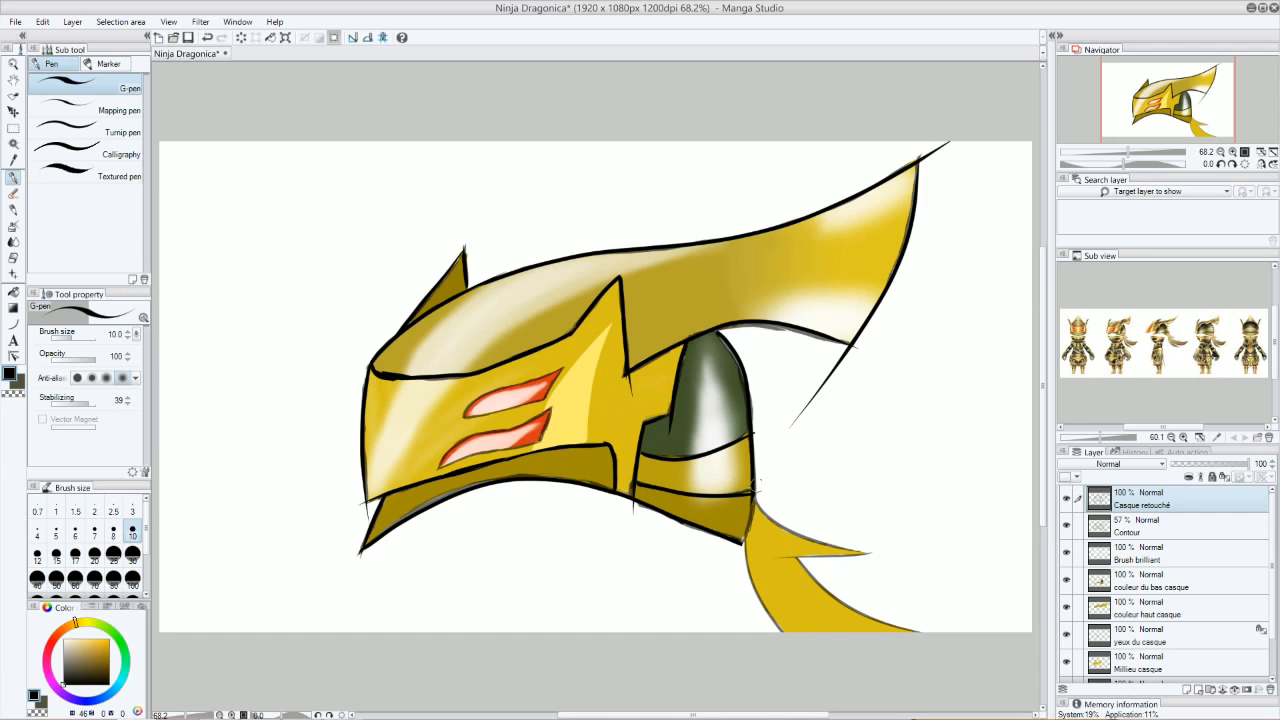
left_click_drag(754, 492, 734, 558)
mouse_move(808, 421)
left_mouse_down()
mouse_move(814, 397)
mouse_move(859, 364)
left_mouse_up()
left_click_drag(960, 171, 933, 174)
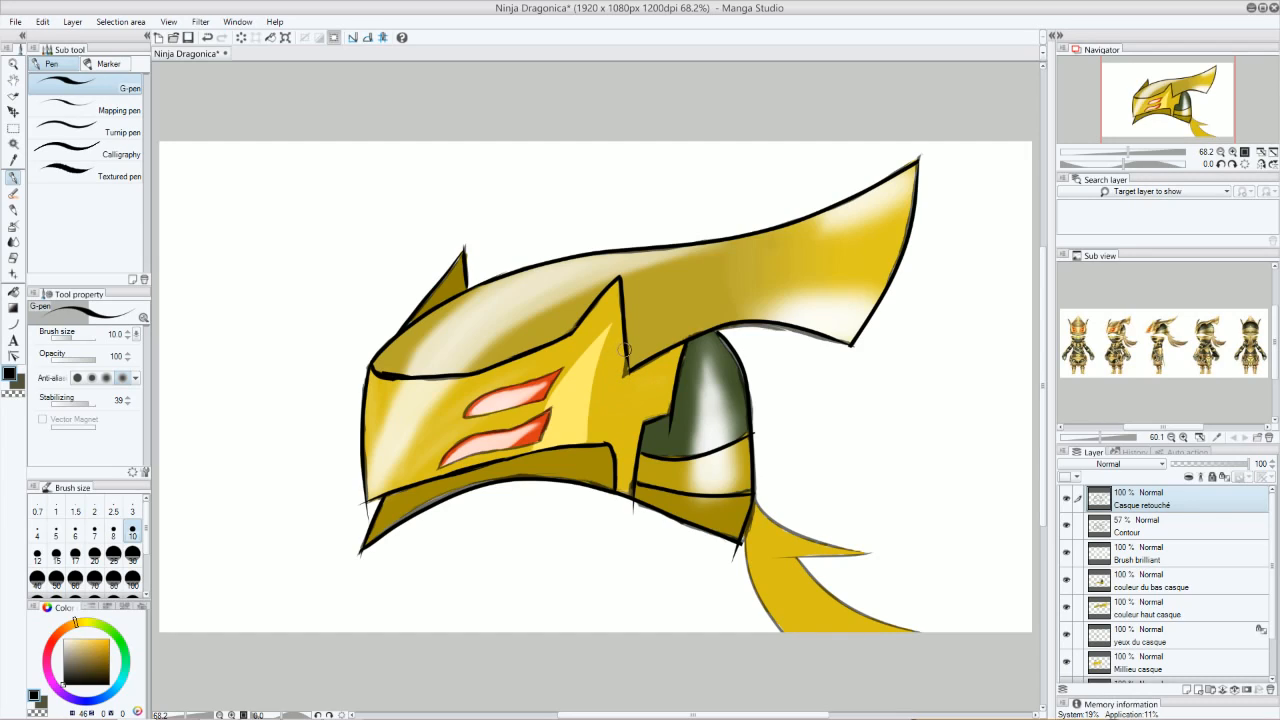
key("ctrl+z")
Step: Select all layers together, from Casque retouché and Contour down to Layer 1 and Paper
left_click(1090, 533, "ctrl")
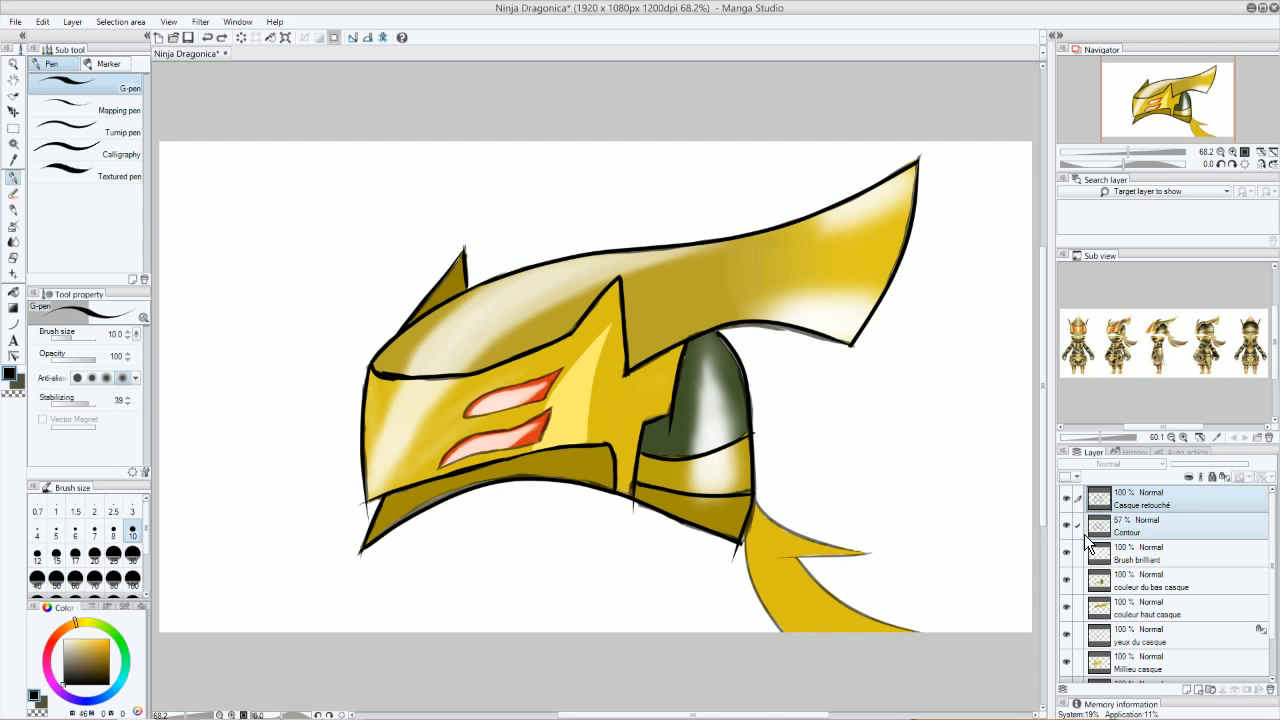
left_click(1090, 553, "ctrl")
left_click(1090, 580, "ctrl")
left_click(1090, 607, "ctrl")
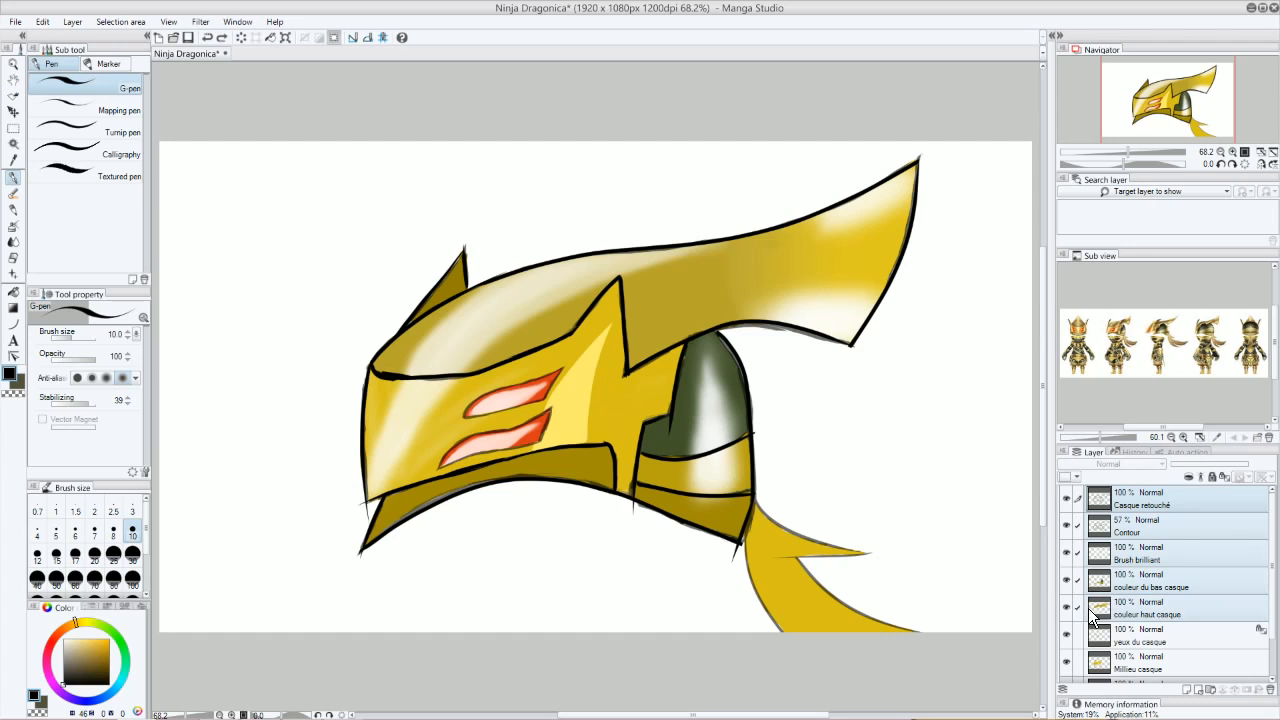
left_click(1090, 638, "ctrl")
scroll(1146, 570, "down", 2)
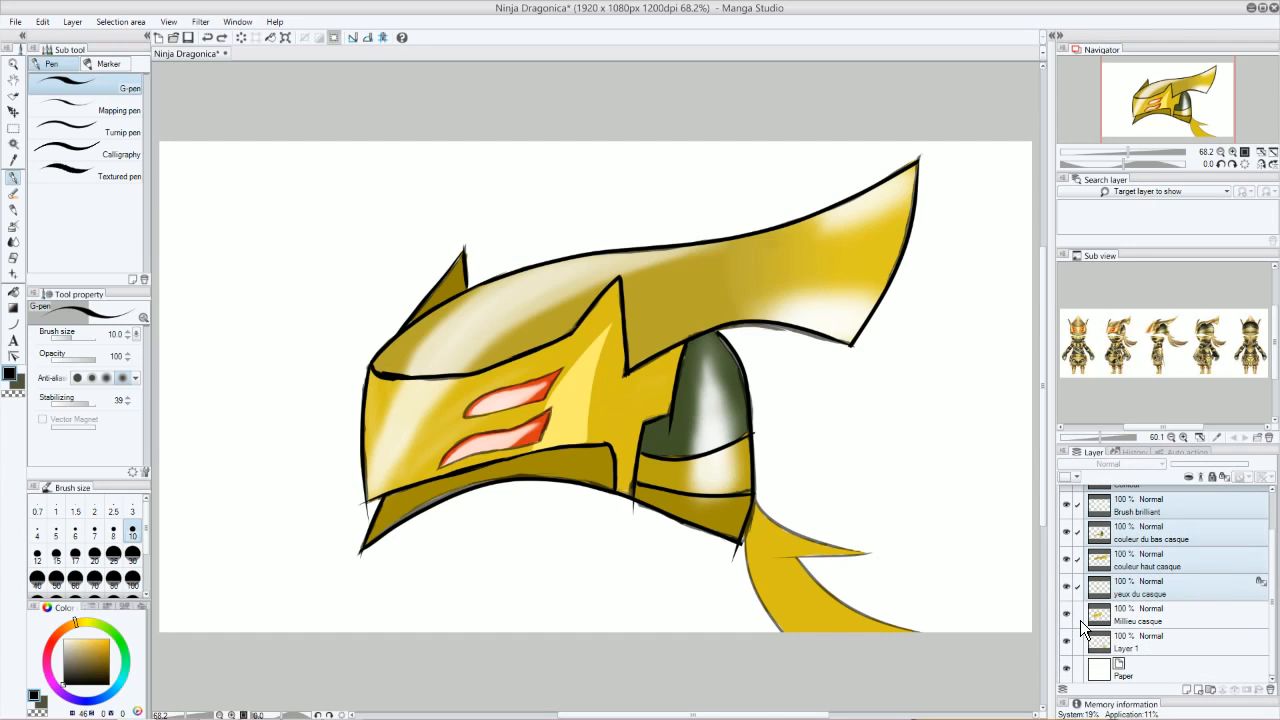
left_click(1080, 620, "ctrl")
left_click(1076, 642, "ctrl")
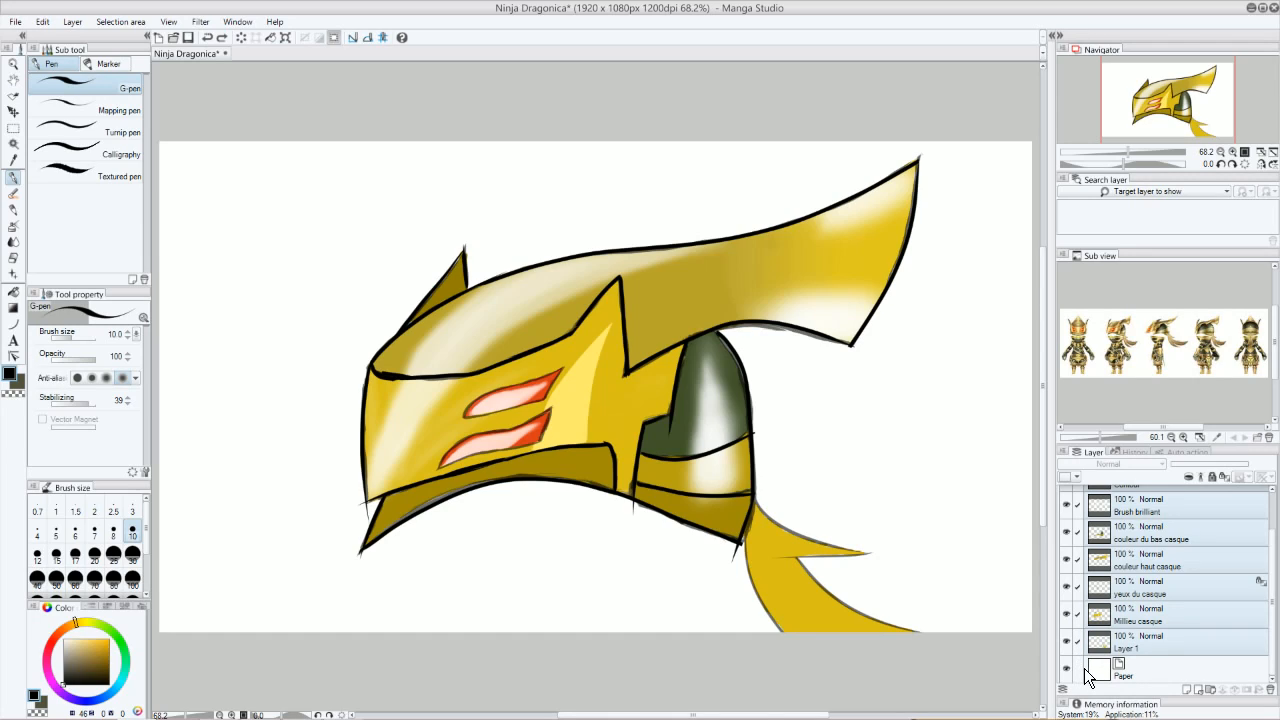
left_click(1088, 672, "ctrl")
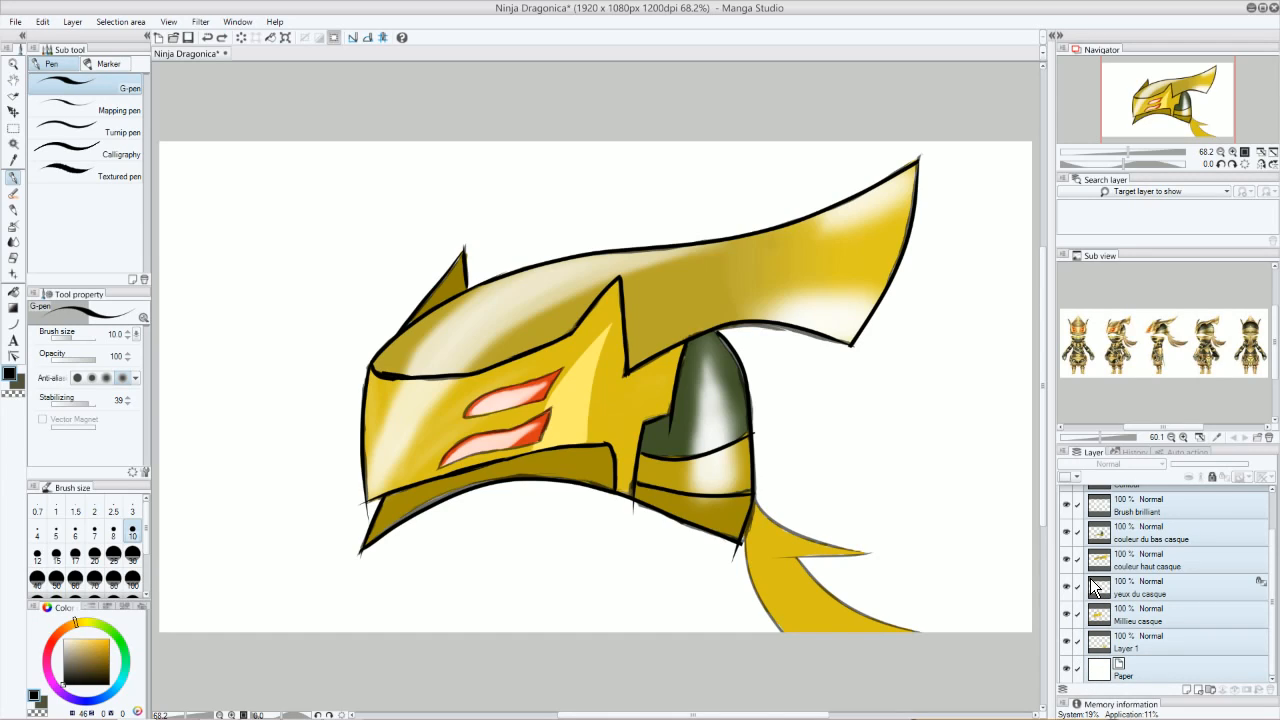
Step: Transform the selected layers to 68 horizontal and 66 vertical scaling and move the helmet toward the canvas's upper middle
left_click(287, 38)
mouse_move(941, 147)
left_mouse_down()
mouse_move(779, 209)
mouse_move(771, 302)
mouse_move(753, 312)
left_mouse_up()
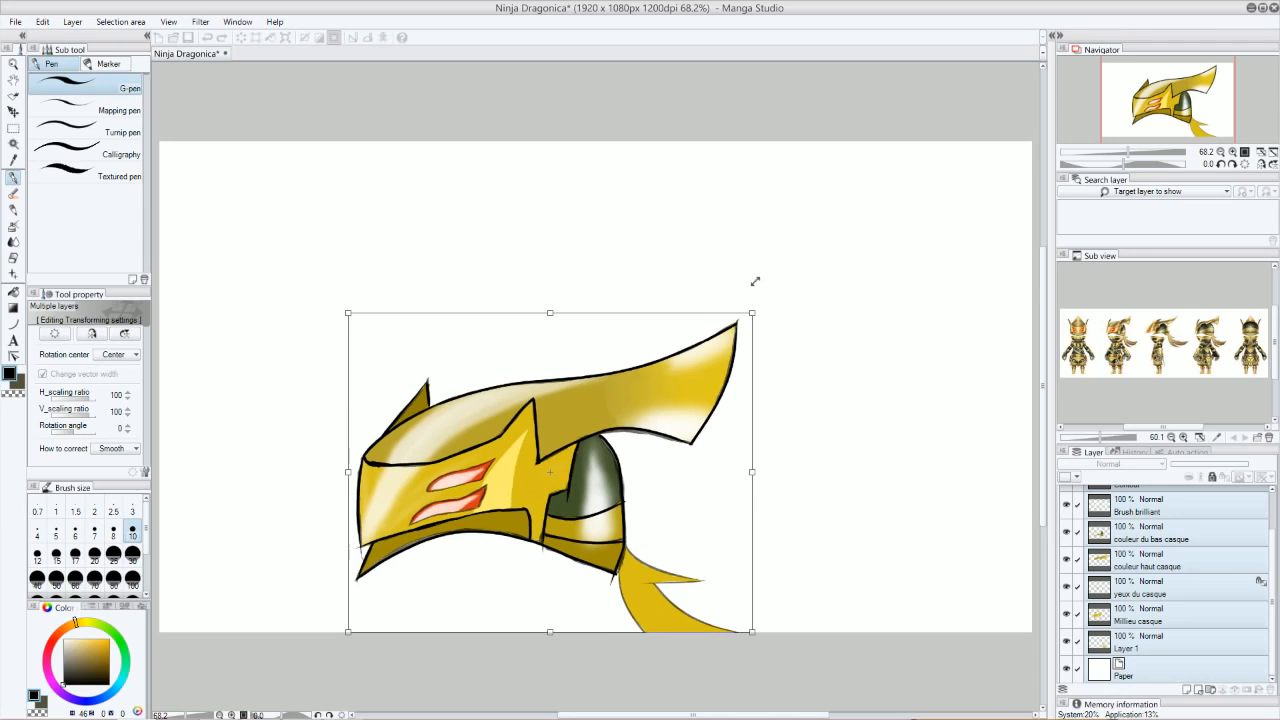
left_click_drag(511, 485, 554, 354)
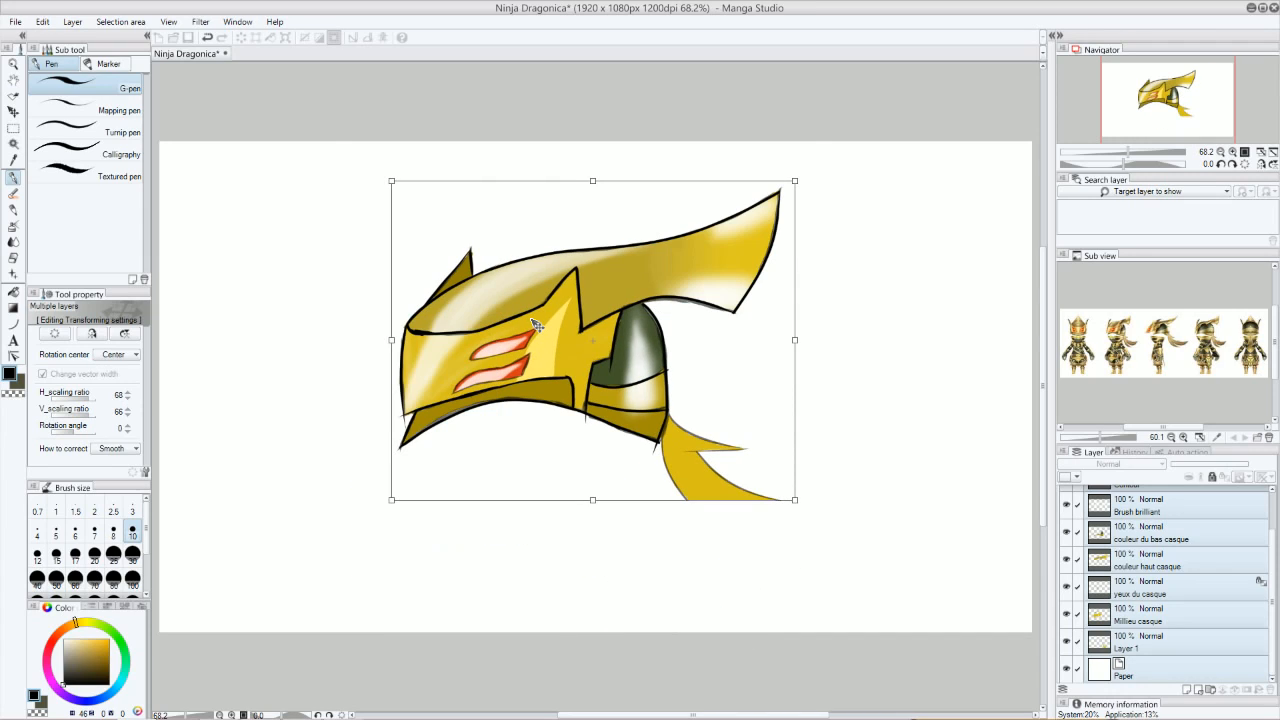
left_click_drag(587, 269, 583, 253)
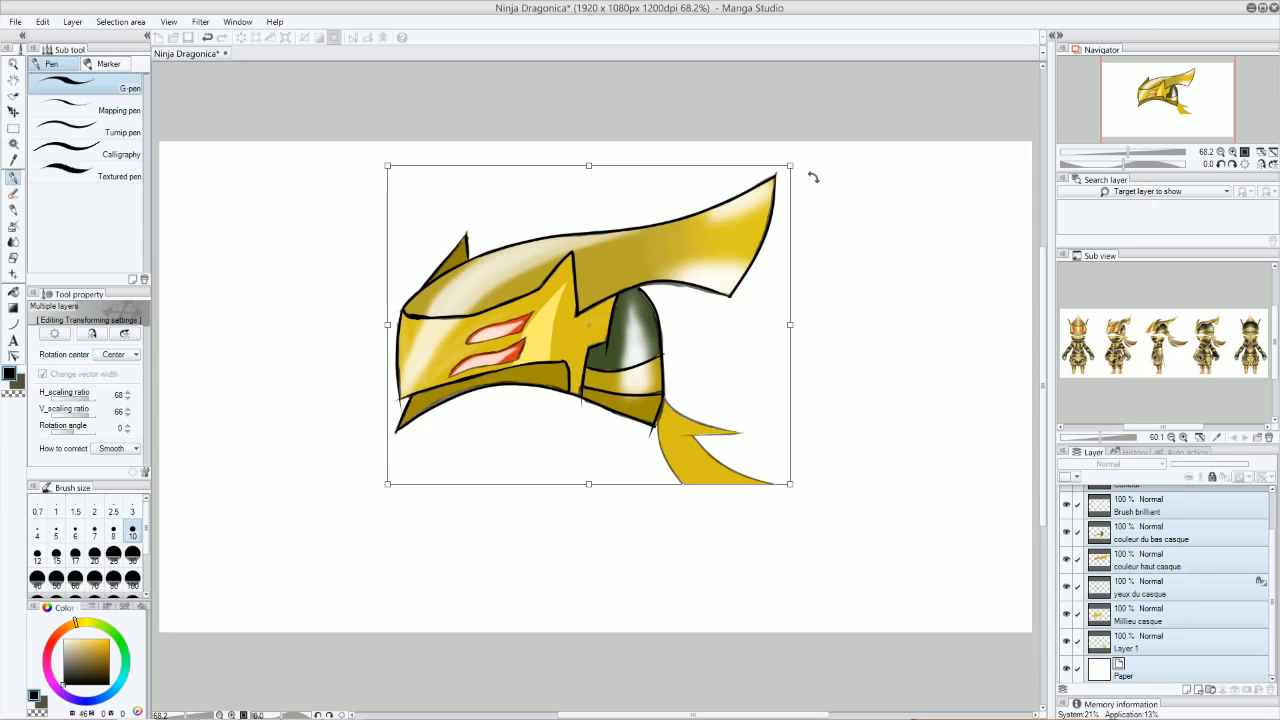
Step: Shrink the helmet further to 44 horizontal and 46 vertical scaling
mouse_move(790, 166)
left_mouse_down()
mouse_move(686, 200)
mouse_move(677, 222)
left_mouse_up()
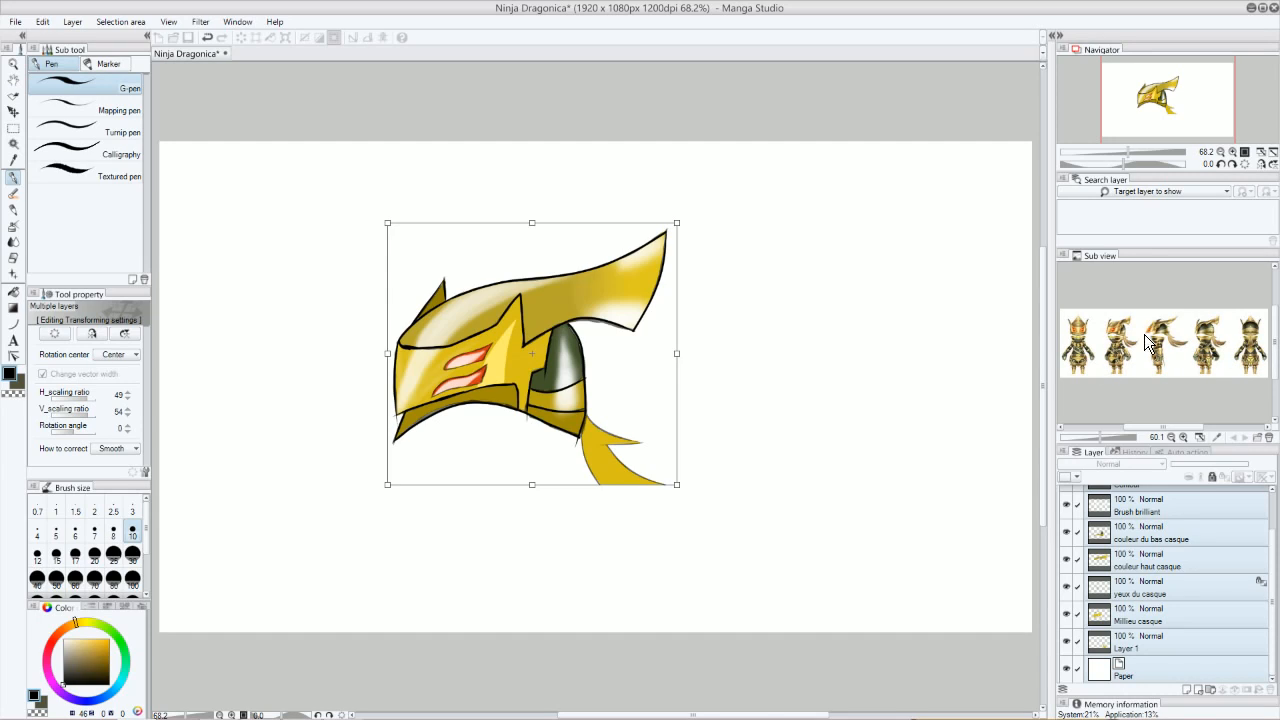
left_click_drag(678, 225, 635, 246)
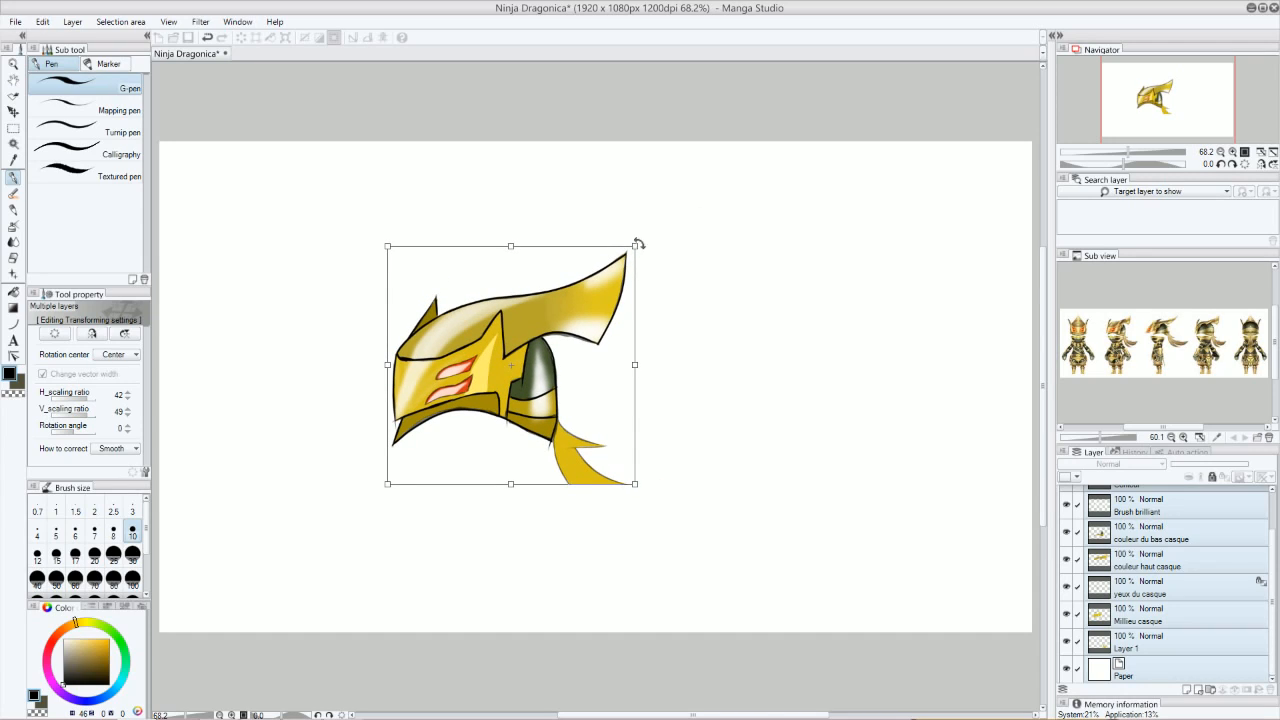
left_click_drag(635, 250, 661, 239)
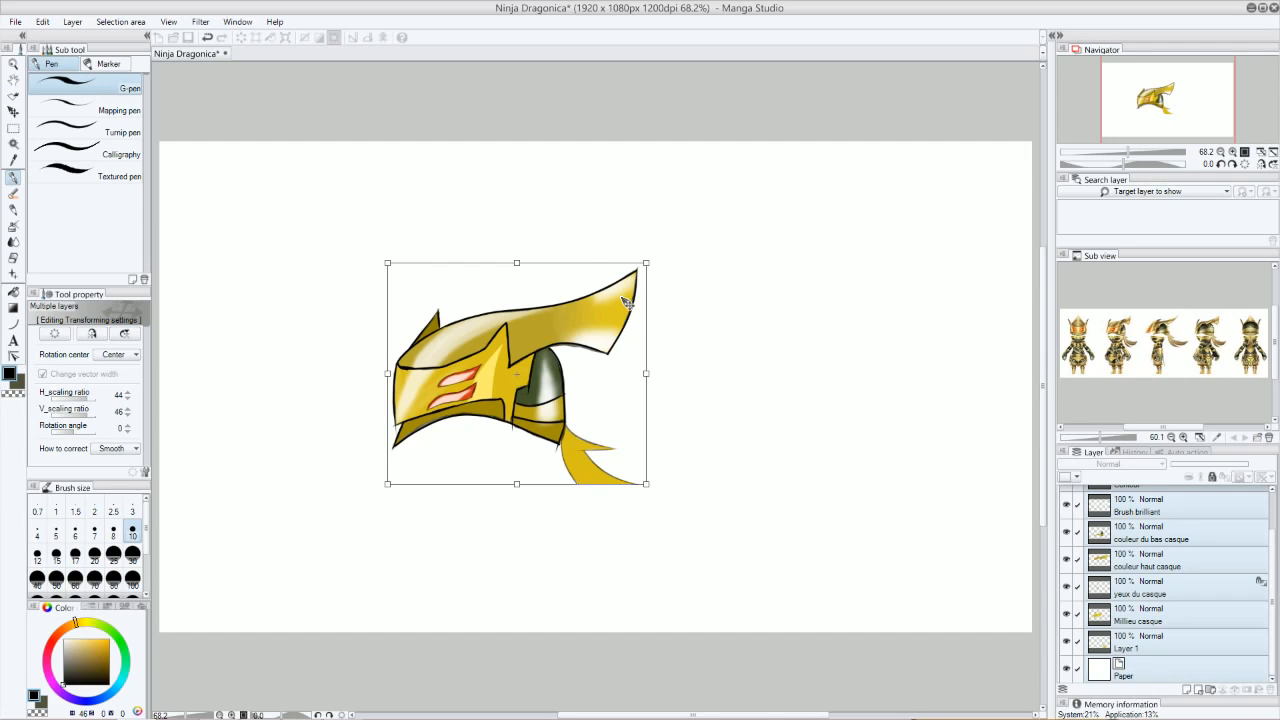
Step: Shrink the helmet to 32 horizontal and 33 vertical scaling, rotate it -30 degrees, place it in the canvas's upper middle and apply the transformation
left_click_drag(646, 264, 541, 199)
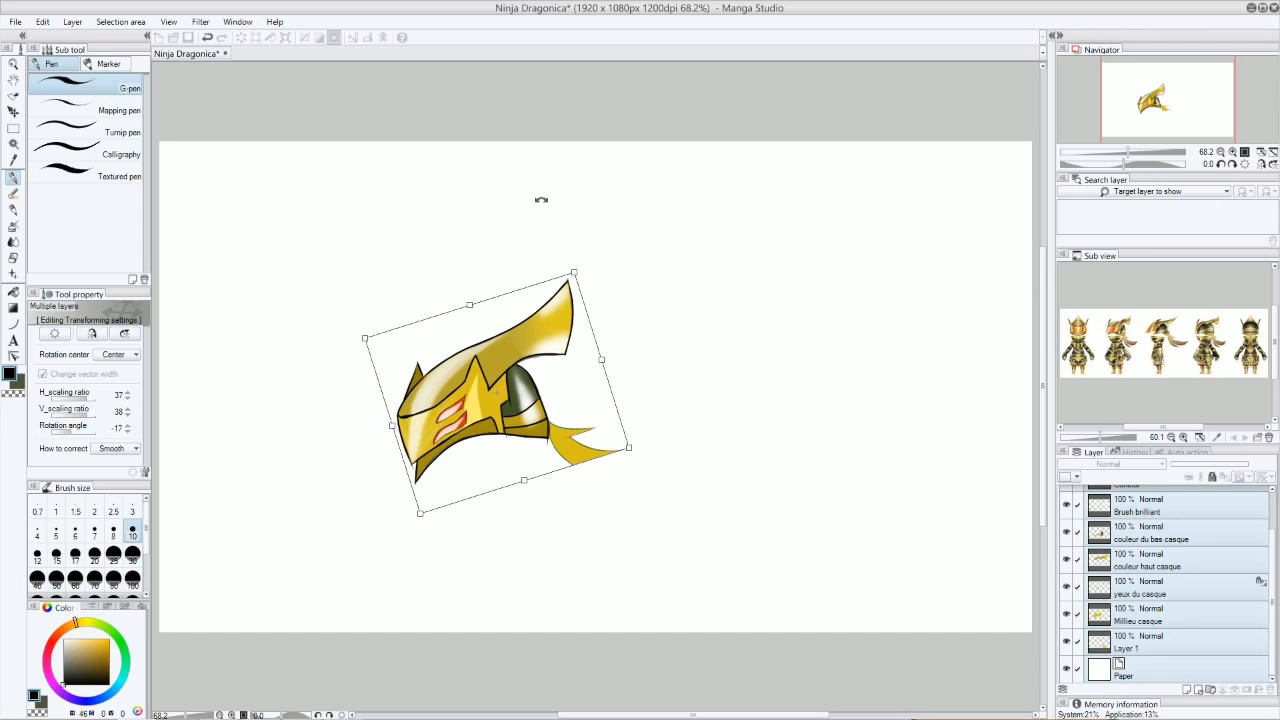
left_click_drag(507, 252, 487, 230)
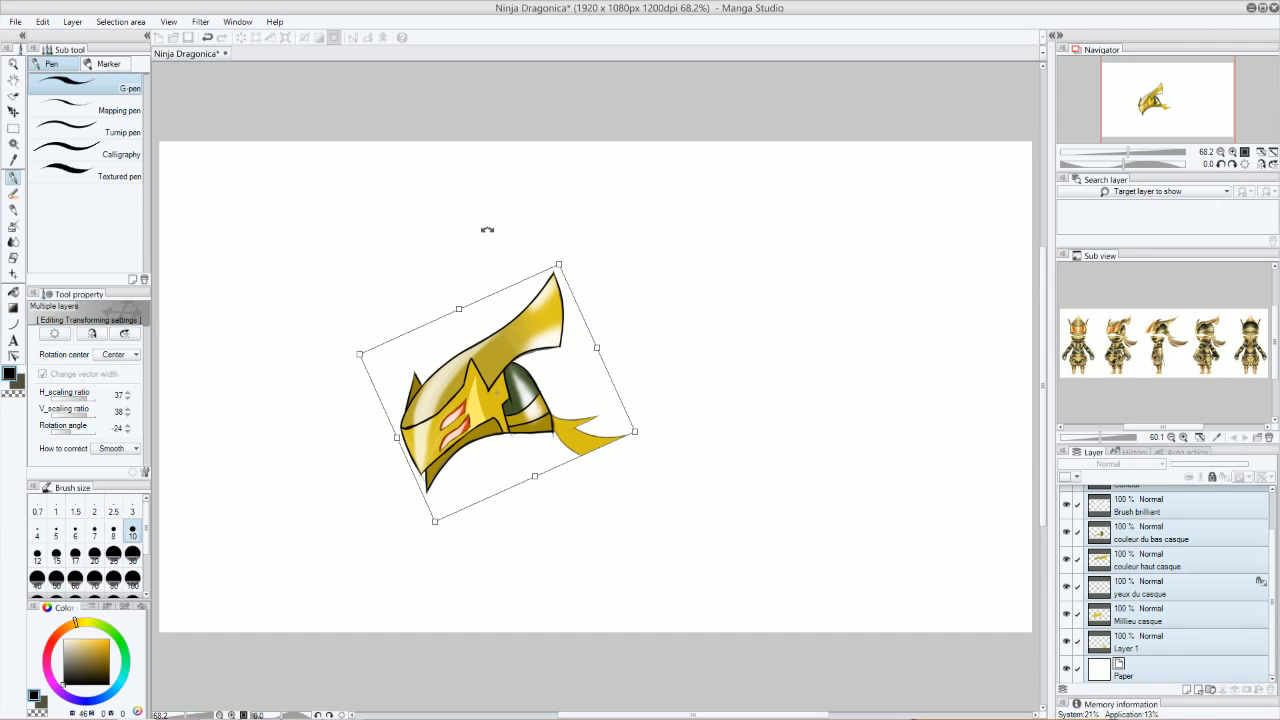
left_click_drag(527, 428, 581, 339)
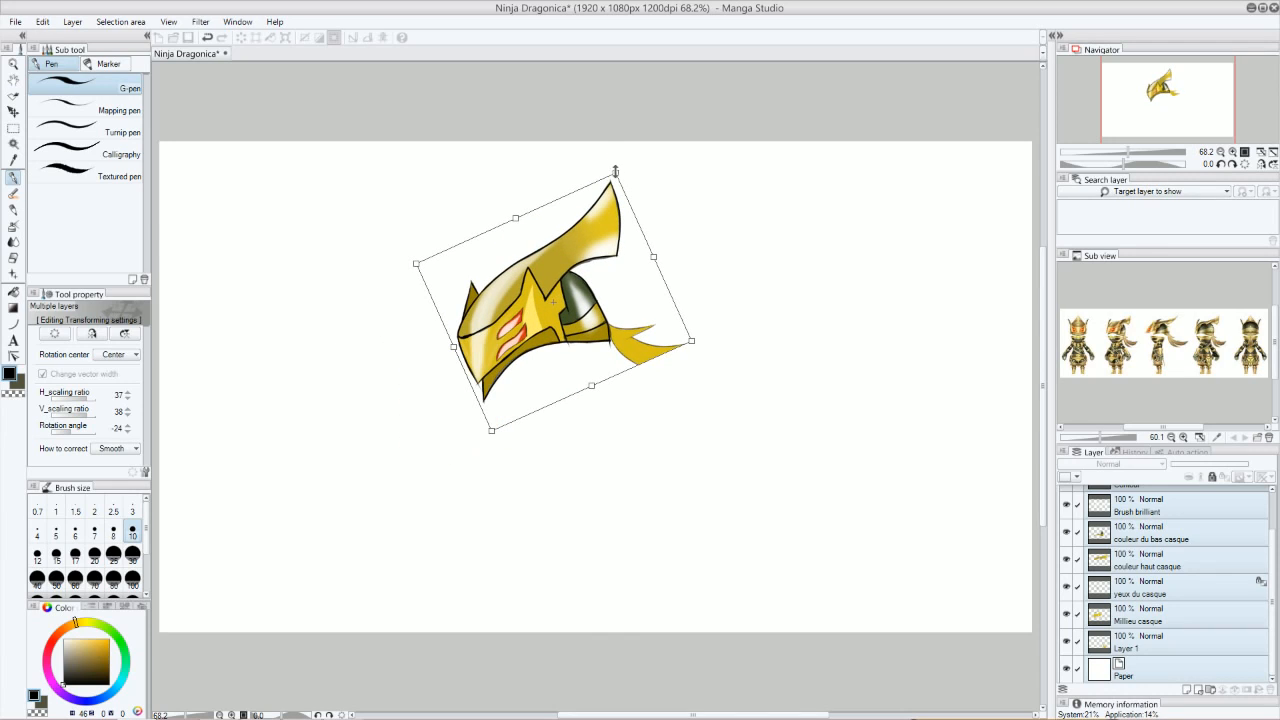
left_click_drag(620, 174, 626, 203)
left_click_drag(577, 303, 541, 281)
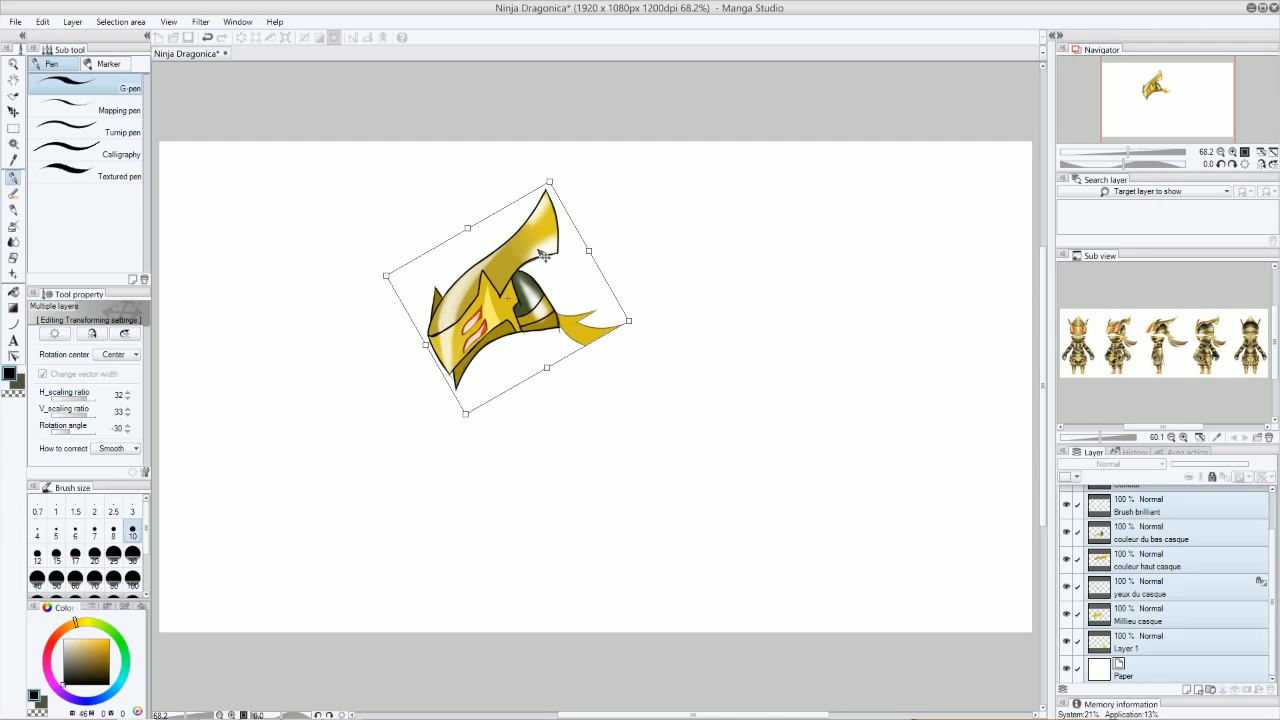
left_click(13, 140)
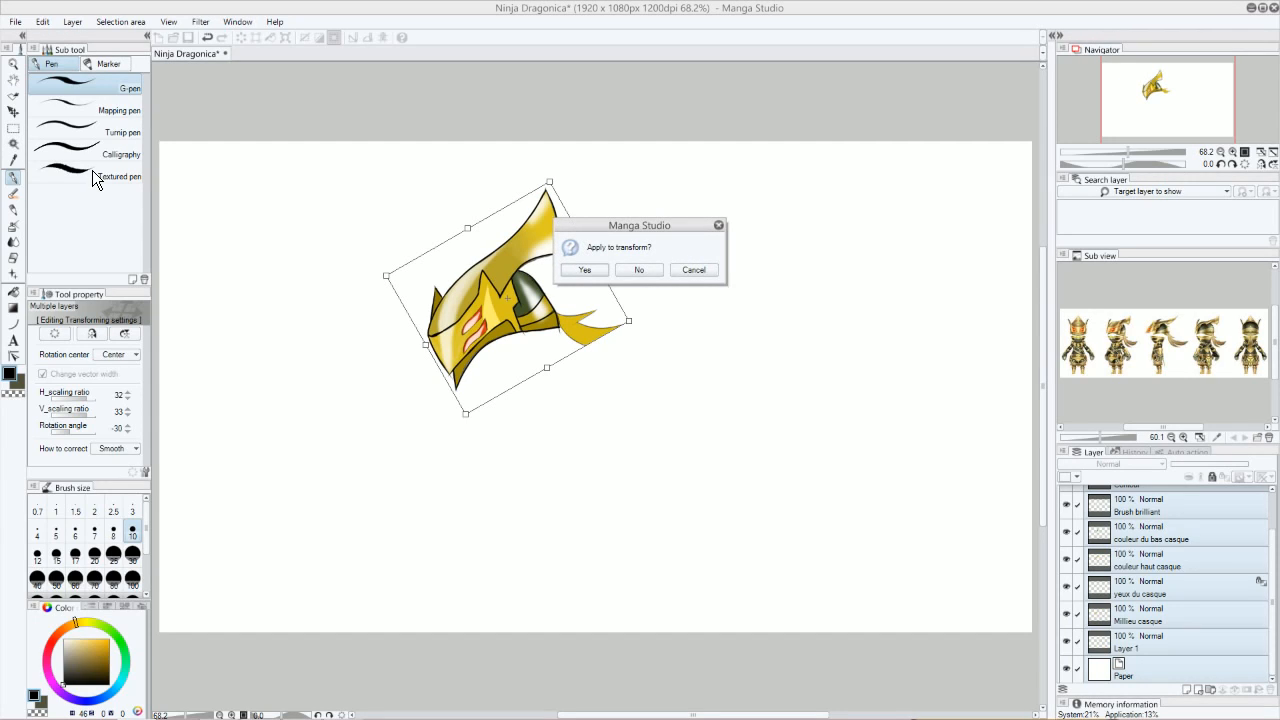
left_click(584, 271)
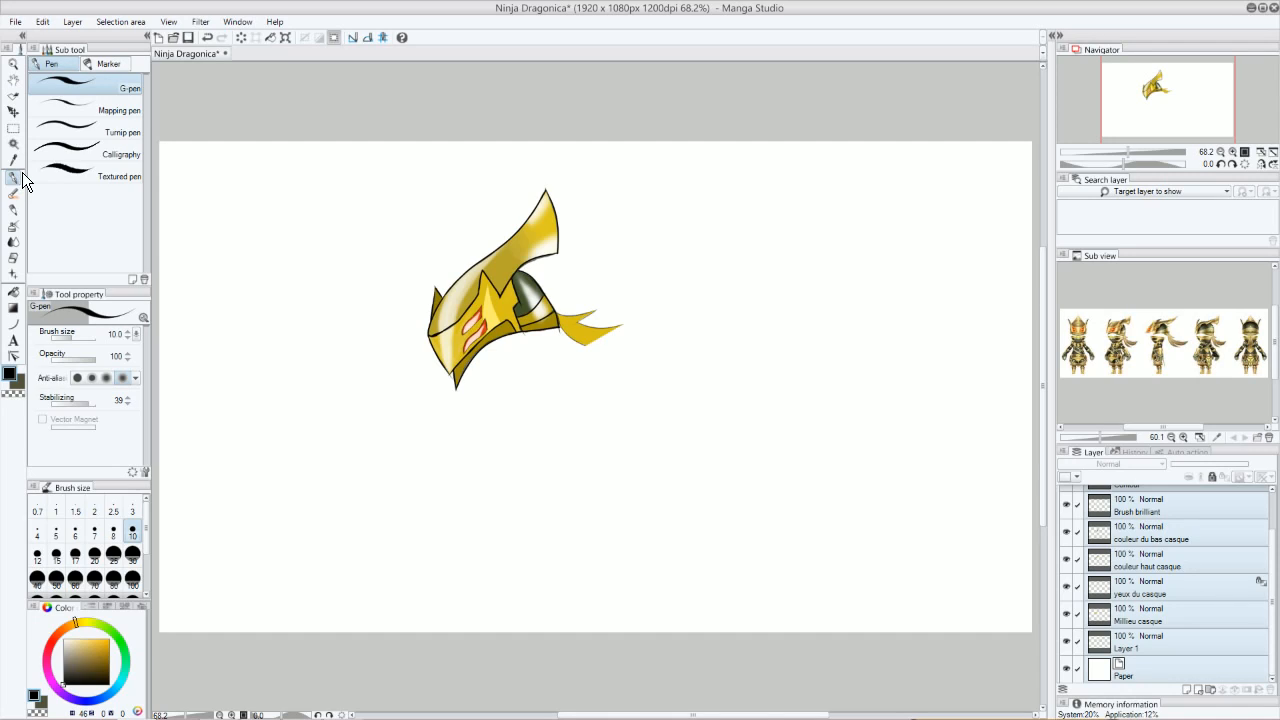
Step: Add layer folders above Casque retouché and delete the surplus Folder 1 and Folder 3
left_click(1213, 690)
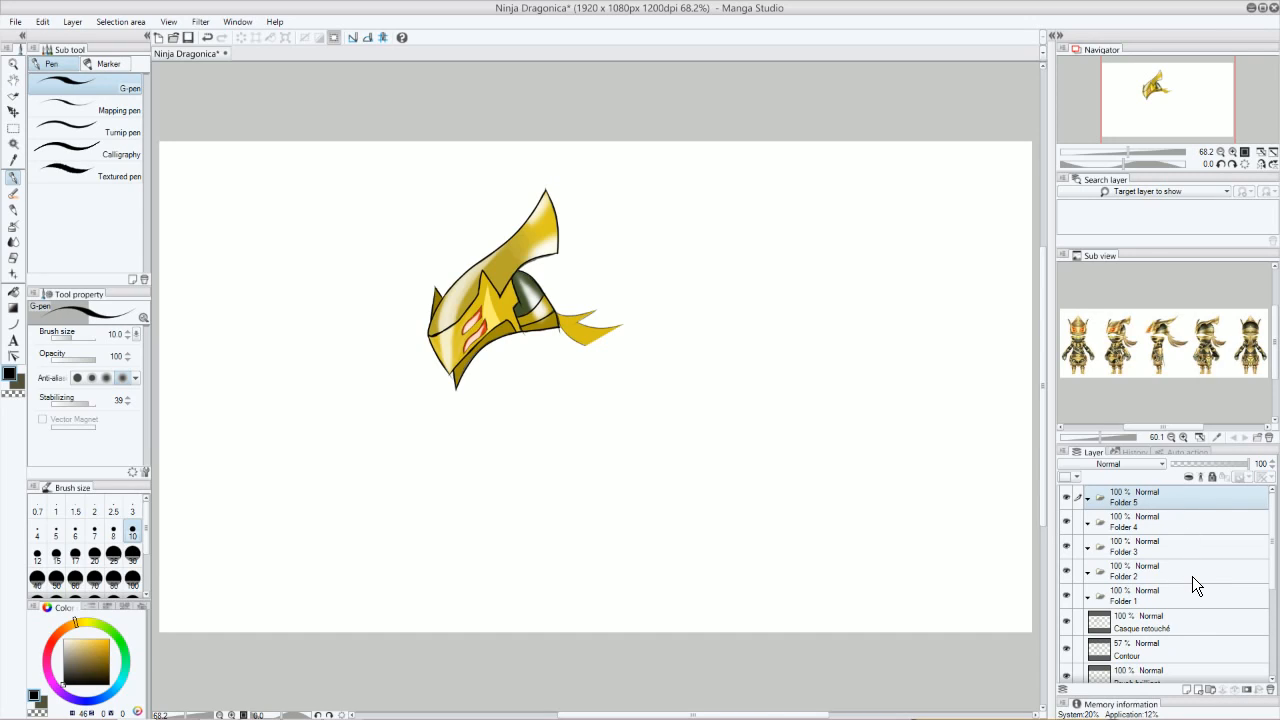
left_click(1161, 596)
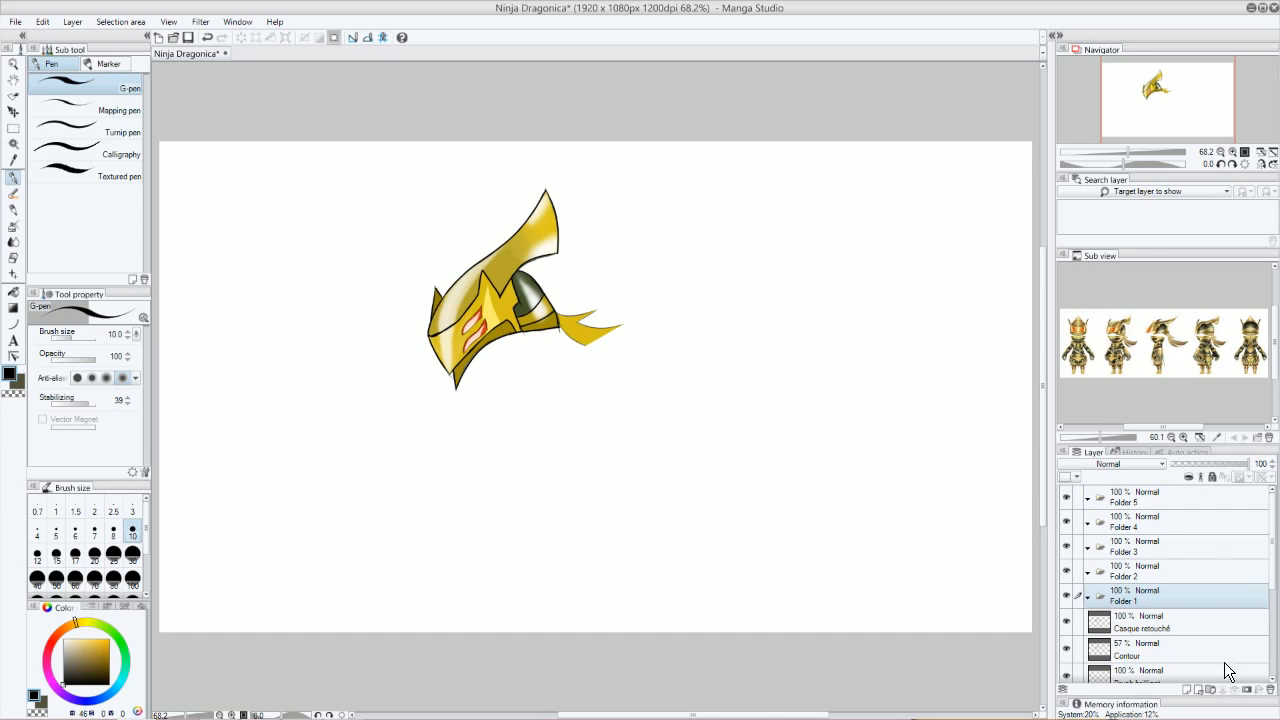
left_click(1262, 690)
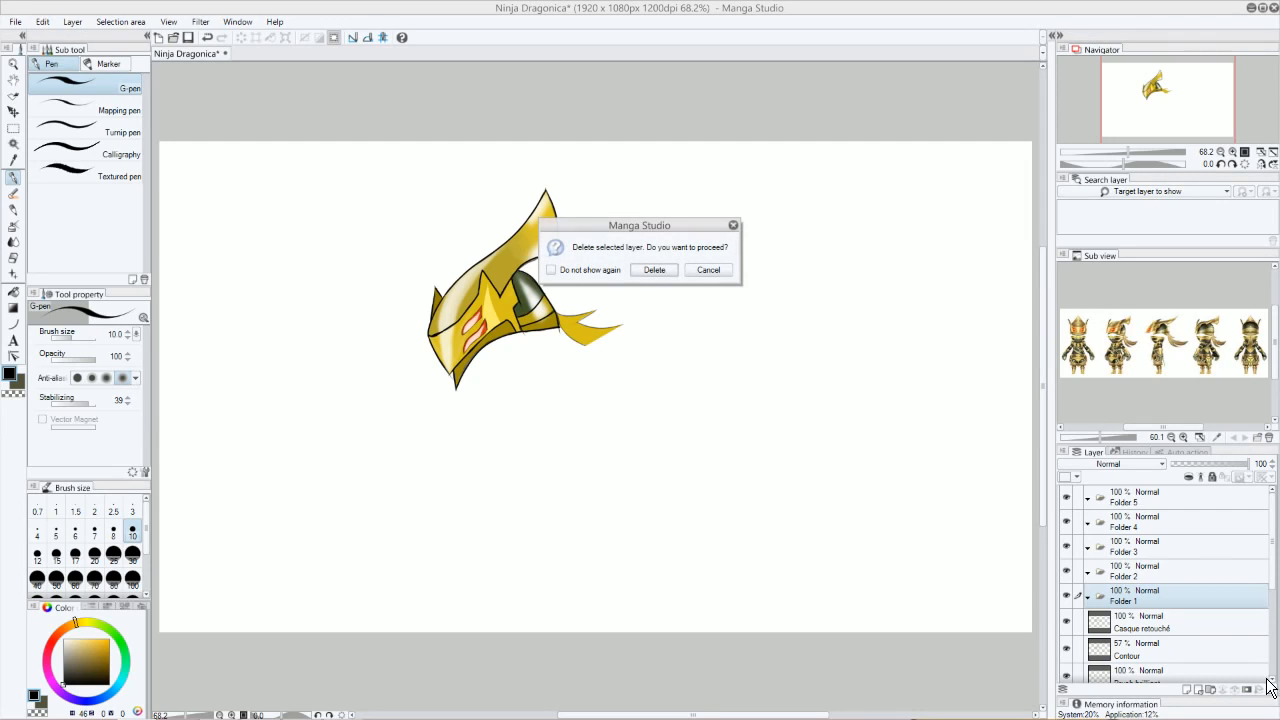
left_click(704, 270)
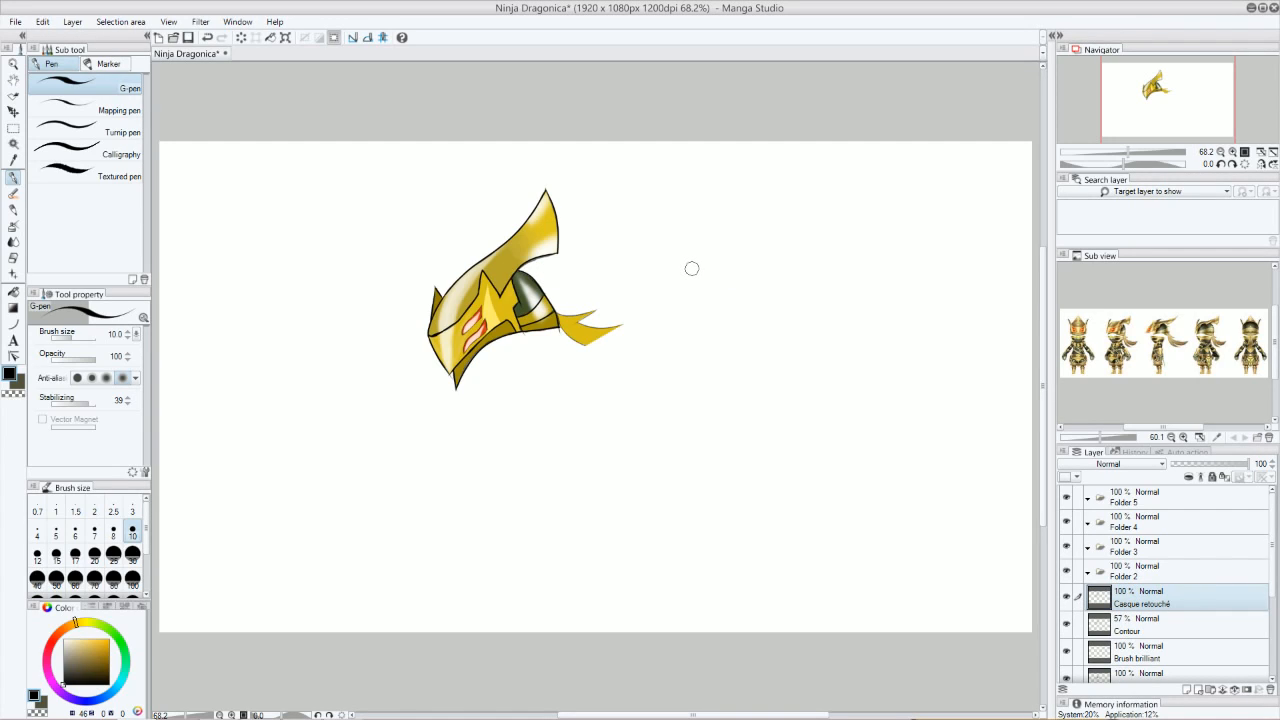
left_click(1164, 557)
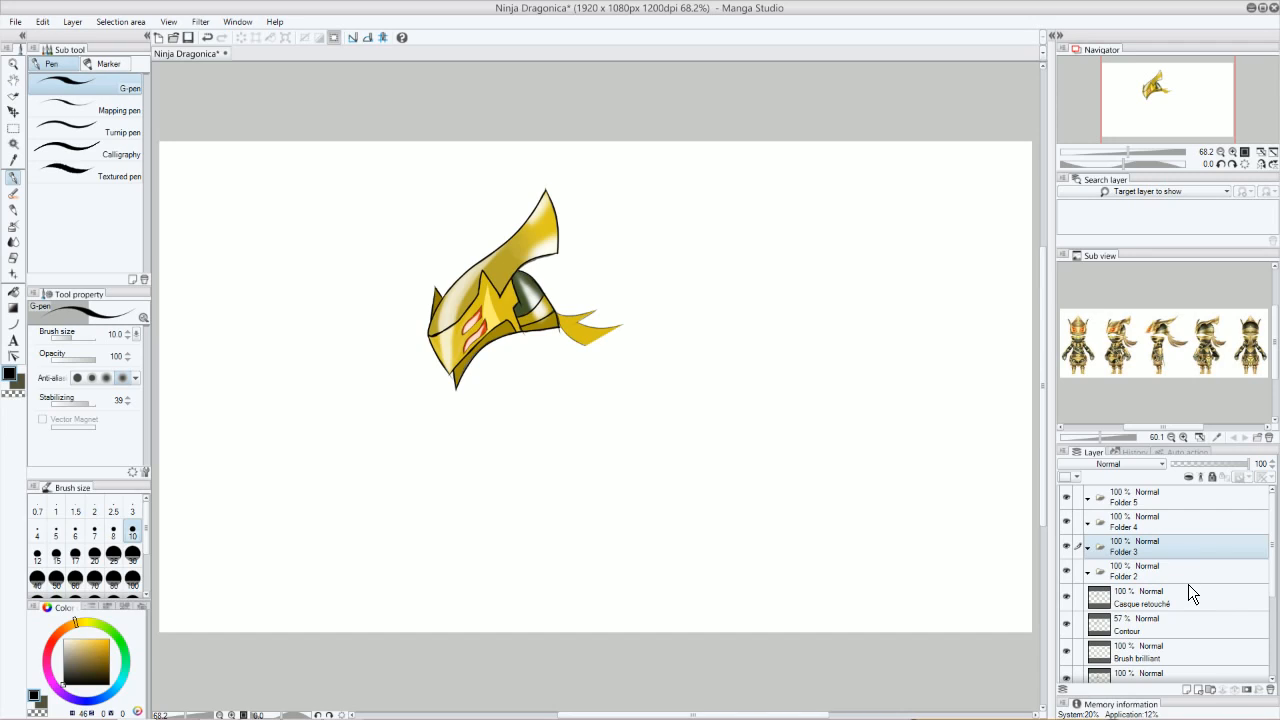
left_click(1270, 690)
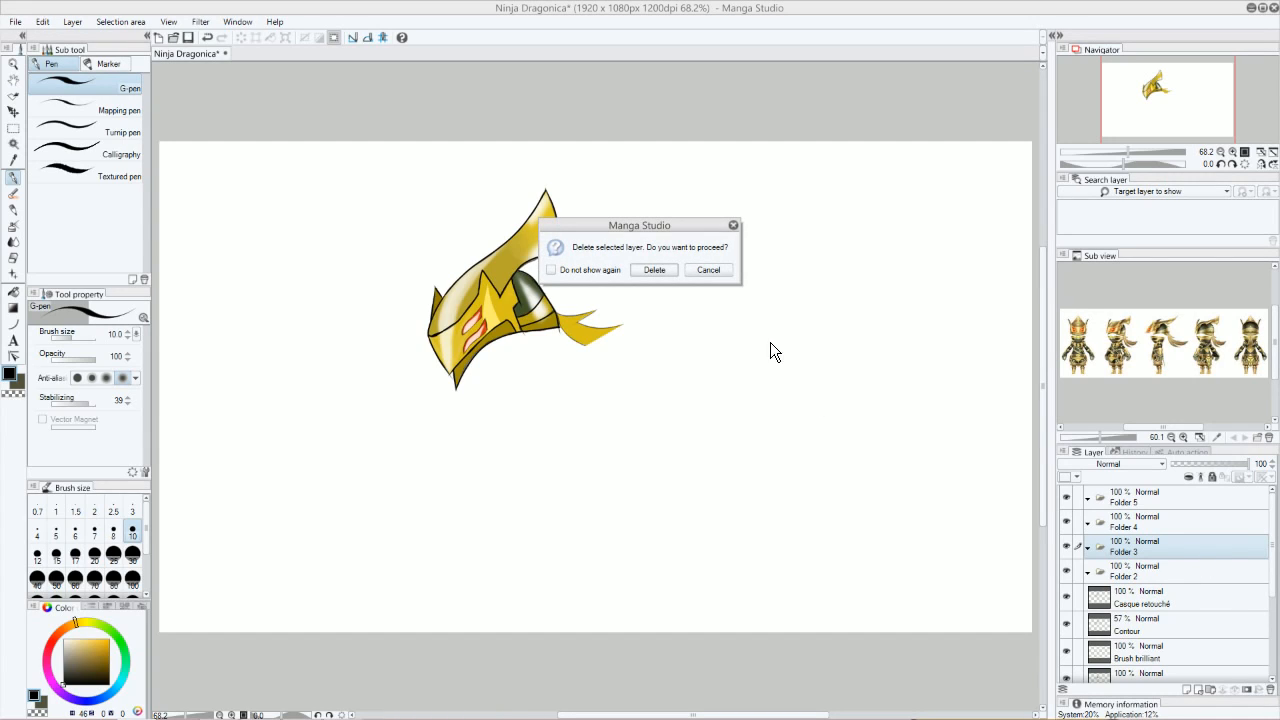
left_click(662, 272)
Step: Delete the surplus Folder 2 and Folder 4, keeping only Folder 5
left_click(1164, 515)
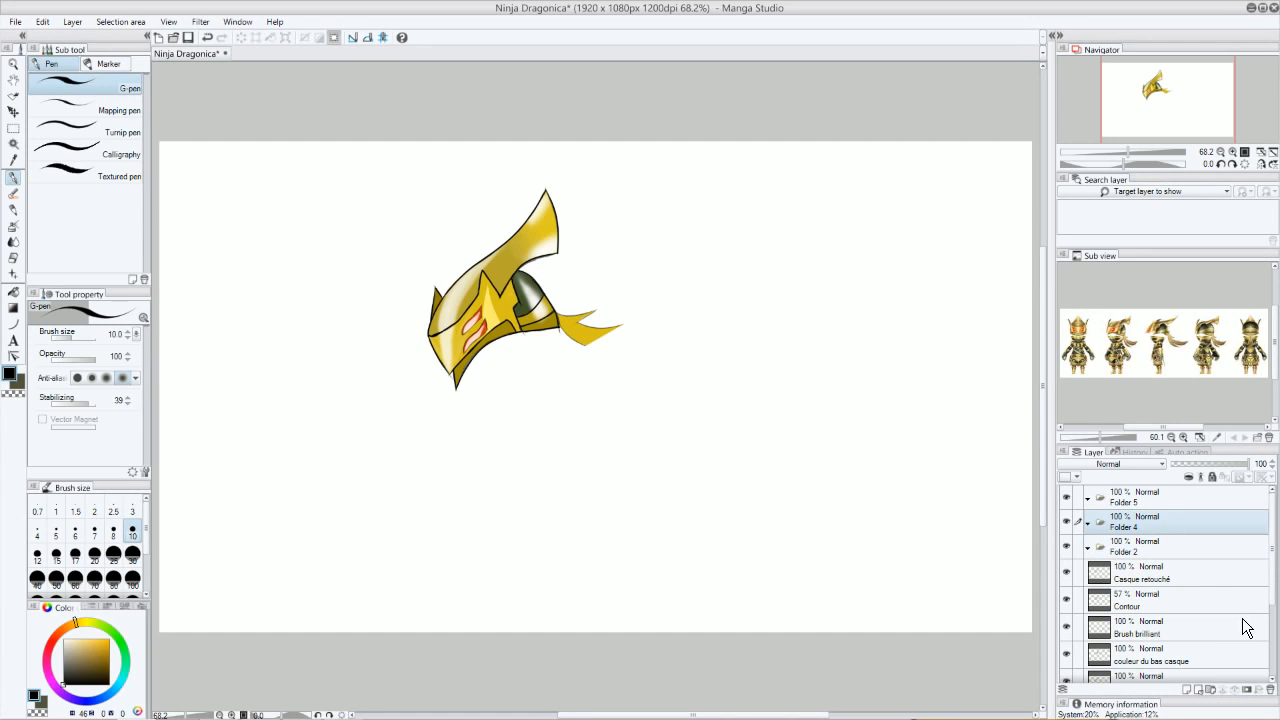
scroll(1272, 690, "down", 1)
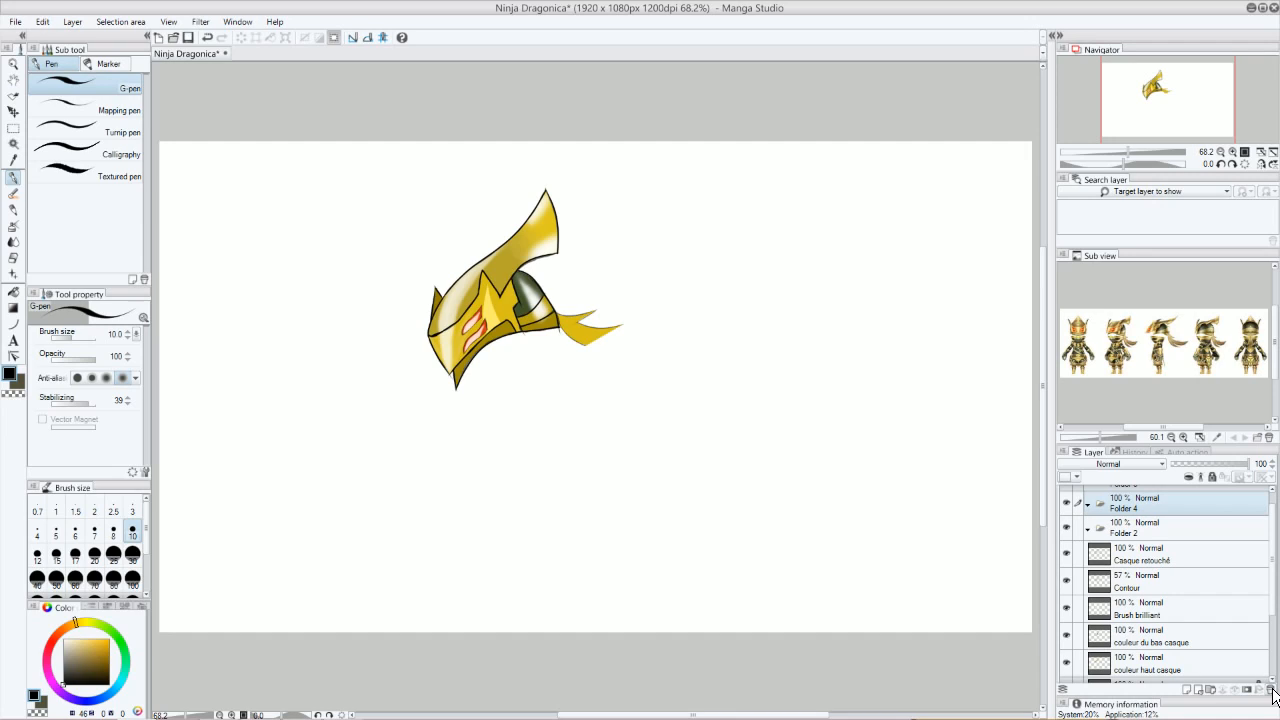
left_click(1270, 690)
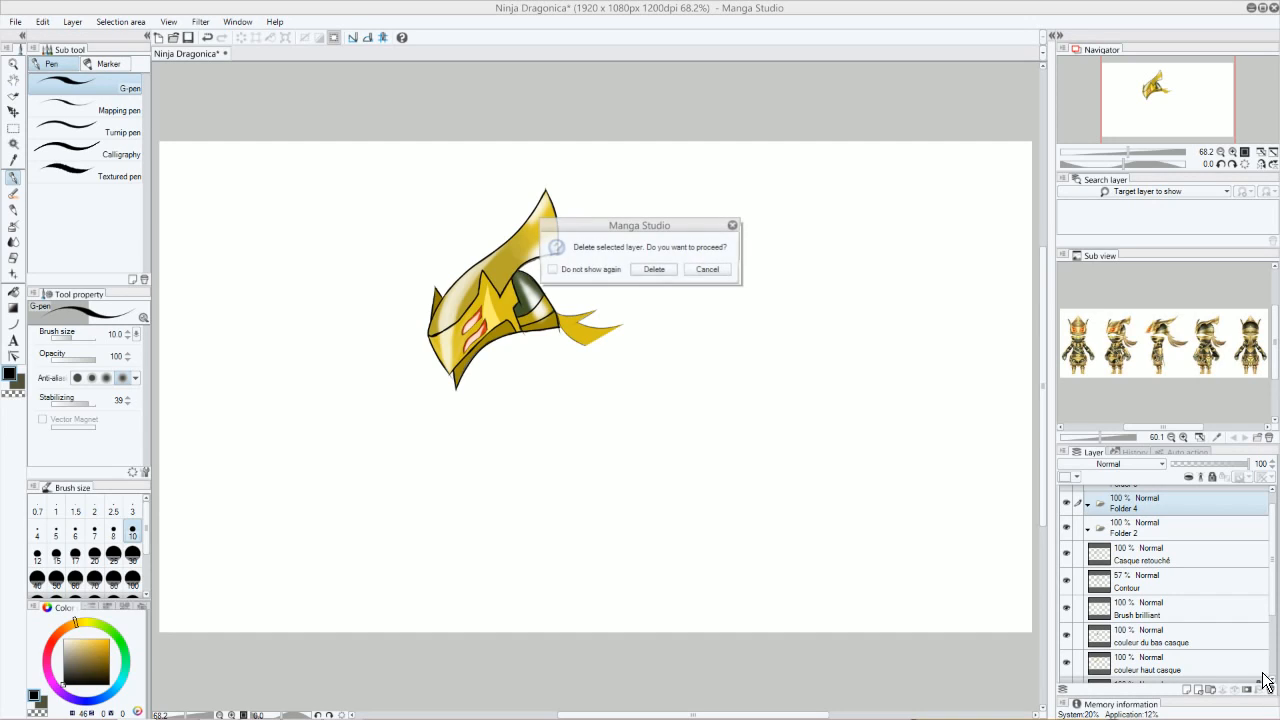
left_click(729, 270)
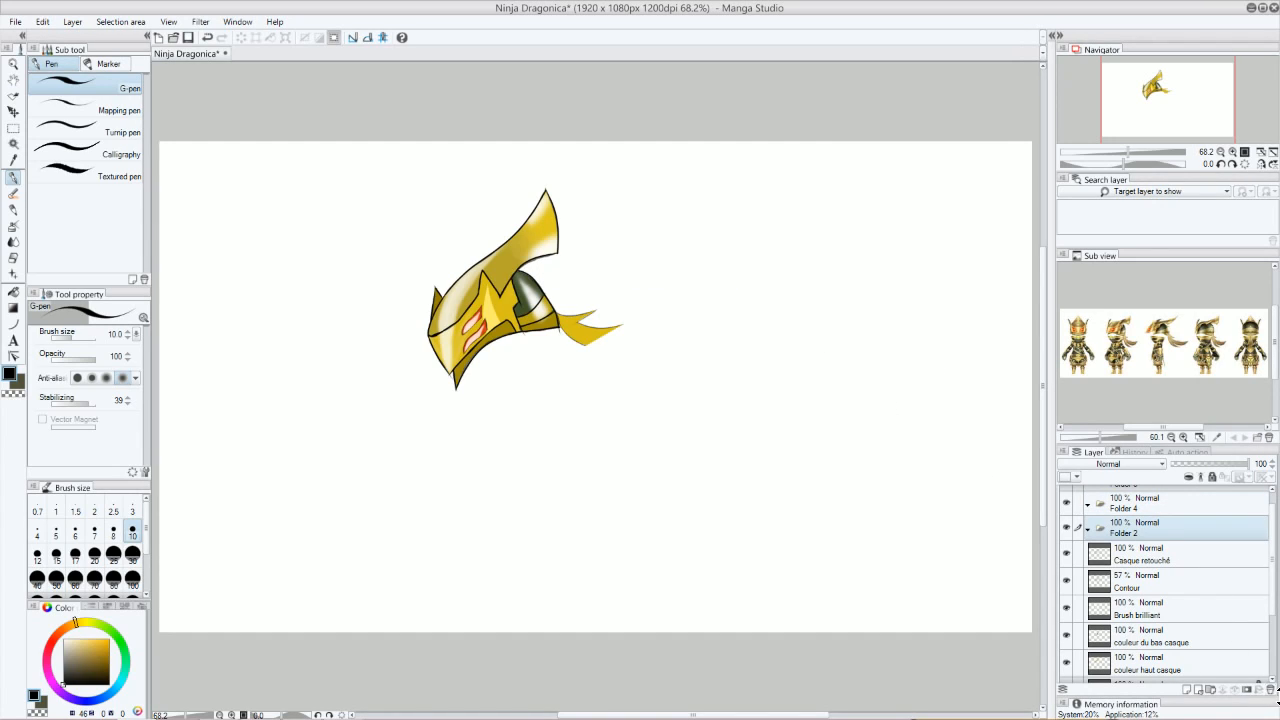
left_click(1262, 689)
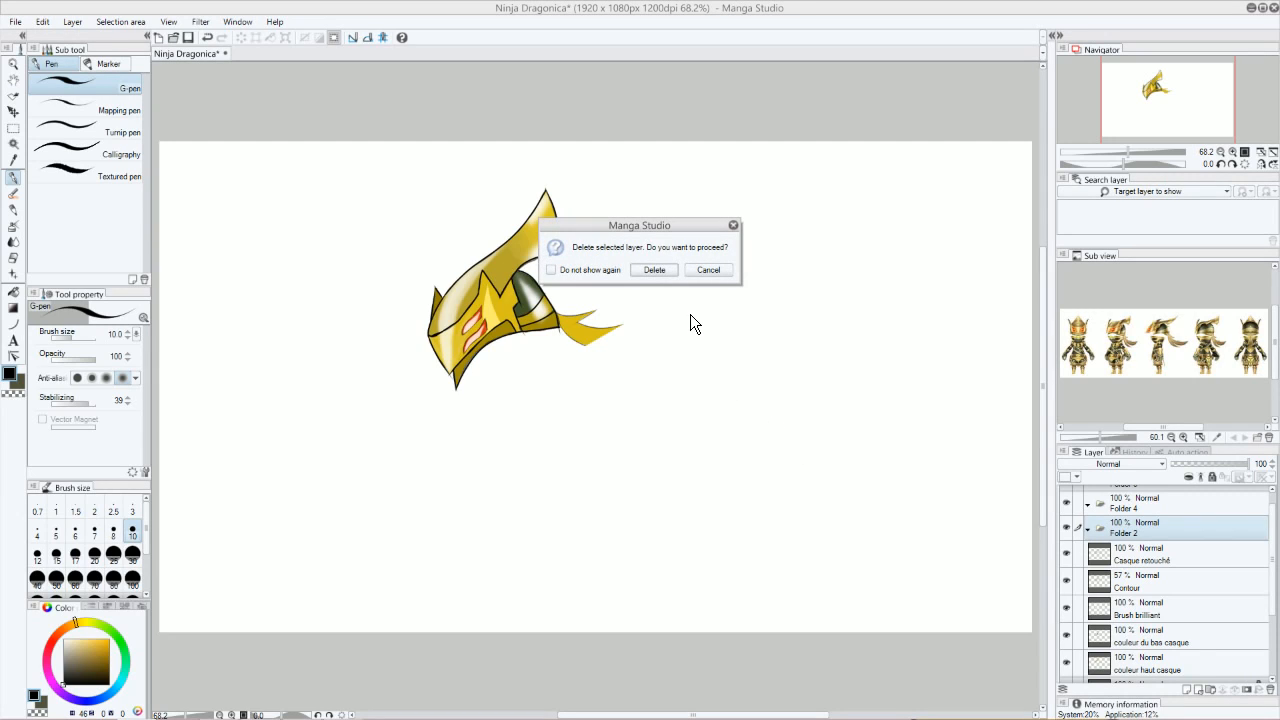
left_click(654, 270)
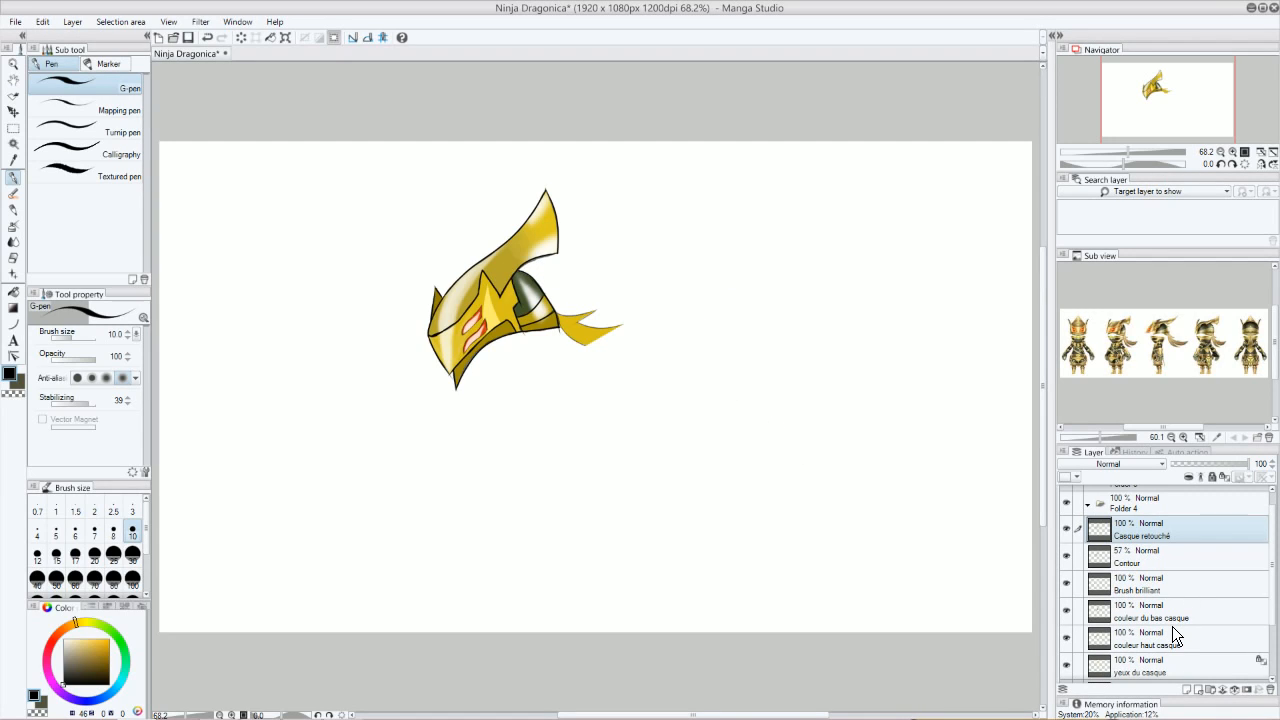
scroll(1172, 626, "up", 1)
left_click(1166, 530)
left_click(1262, 689)
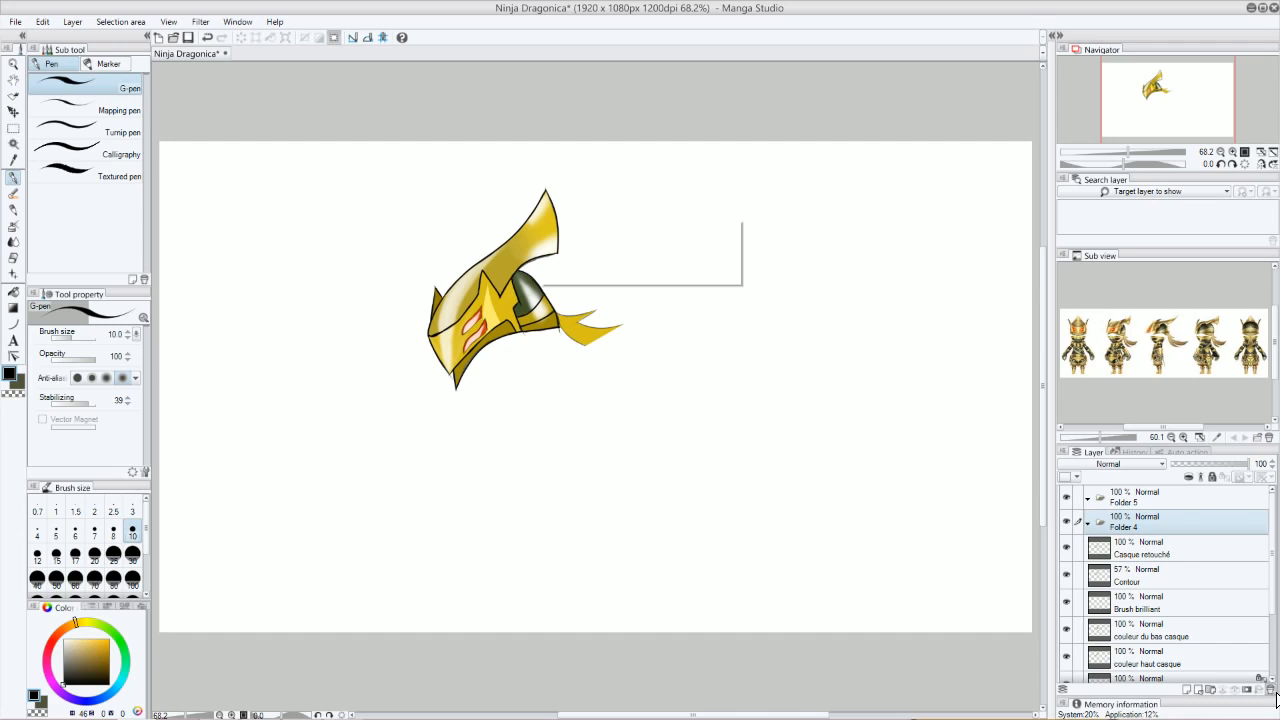
left_click(666, 275)
Step: Move all helmet layers, from Casque retouché and Contour down to Layer 1, into Folder 5, leaving Paper outside
left_click(1166, 500)
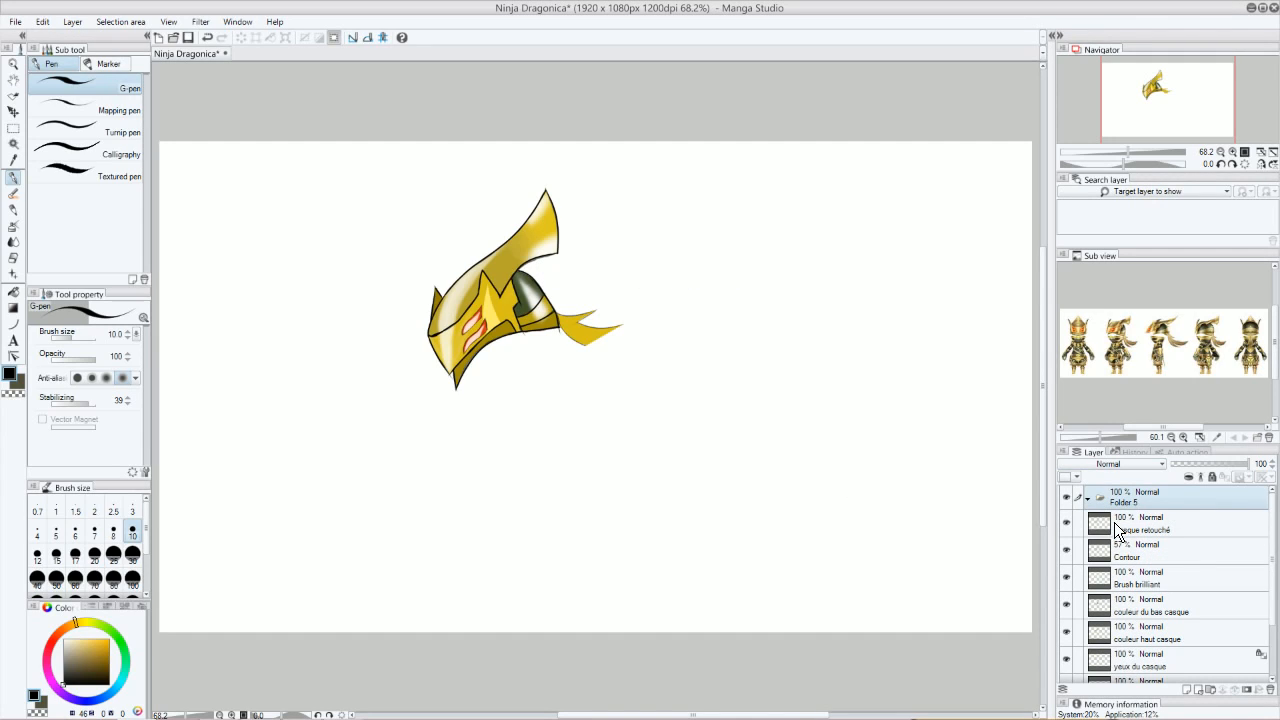
left_click_drag(1146, 526, 1150, 505)
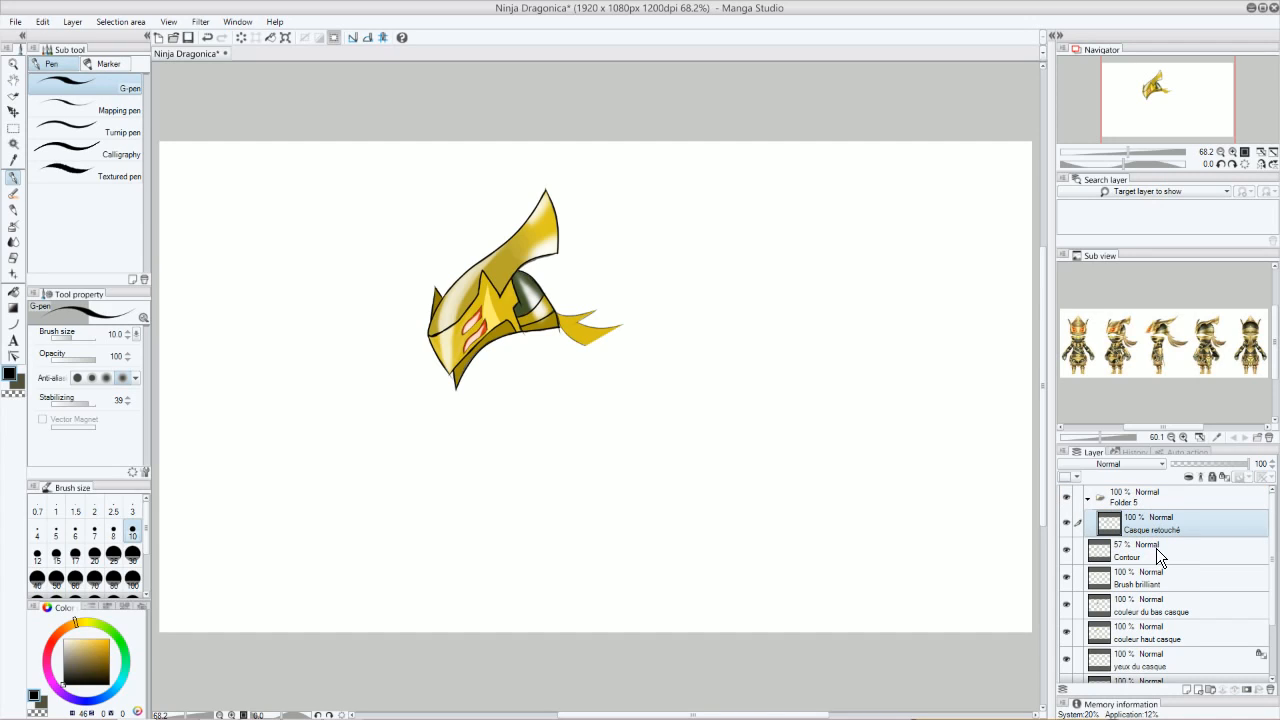
mouse_move(1158, 562)
left_mouse_down()
mouse_move(1168, 514)
mouse_move(1172, 532)
left_mouse_up()
mouse_move(1160, 580)
left_mouse_down()
mouse_move(1166, 562)
mouse_move(1182, 644)
mouse_move(1184, 604)
left_mouse_up()
left_click_drag(1178, 652, 1182, 642)
left_click(1166, 672)
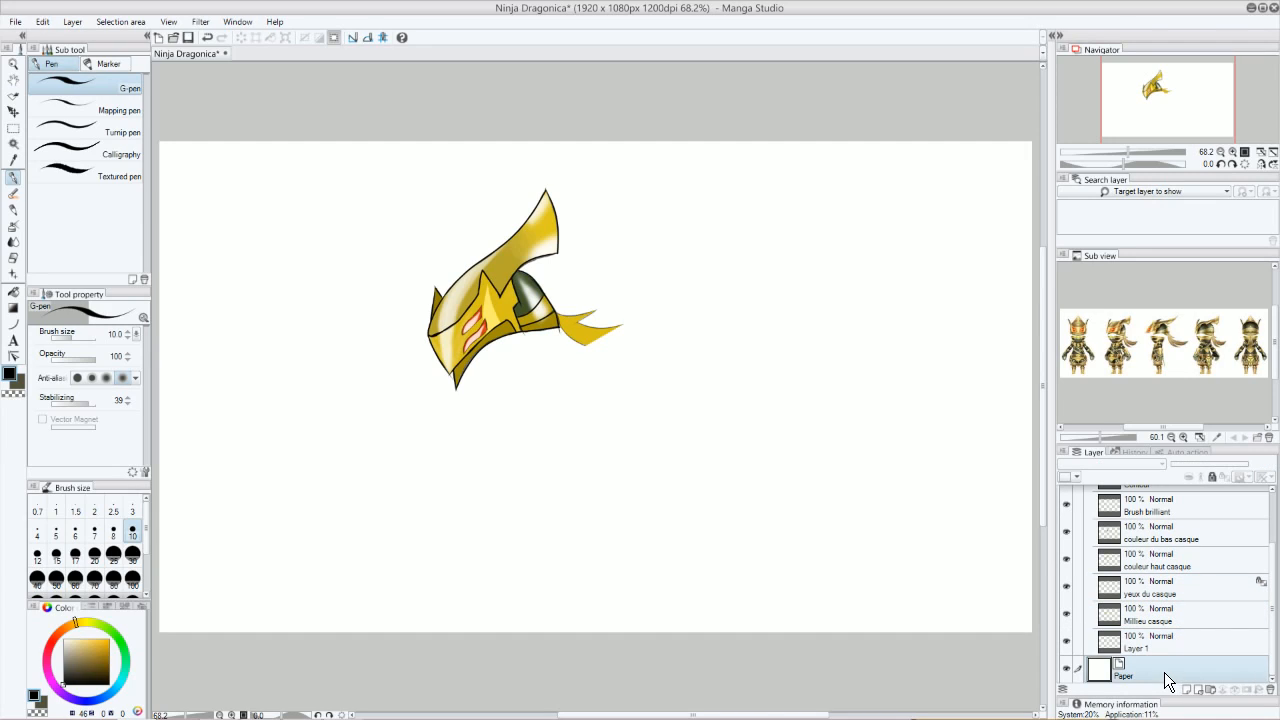
Step: Collapse Folder 5 and add a new raster layer above it
scroll(1208, 638, "up", 3)
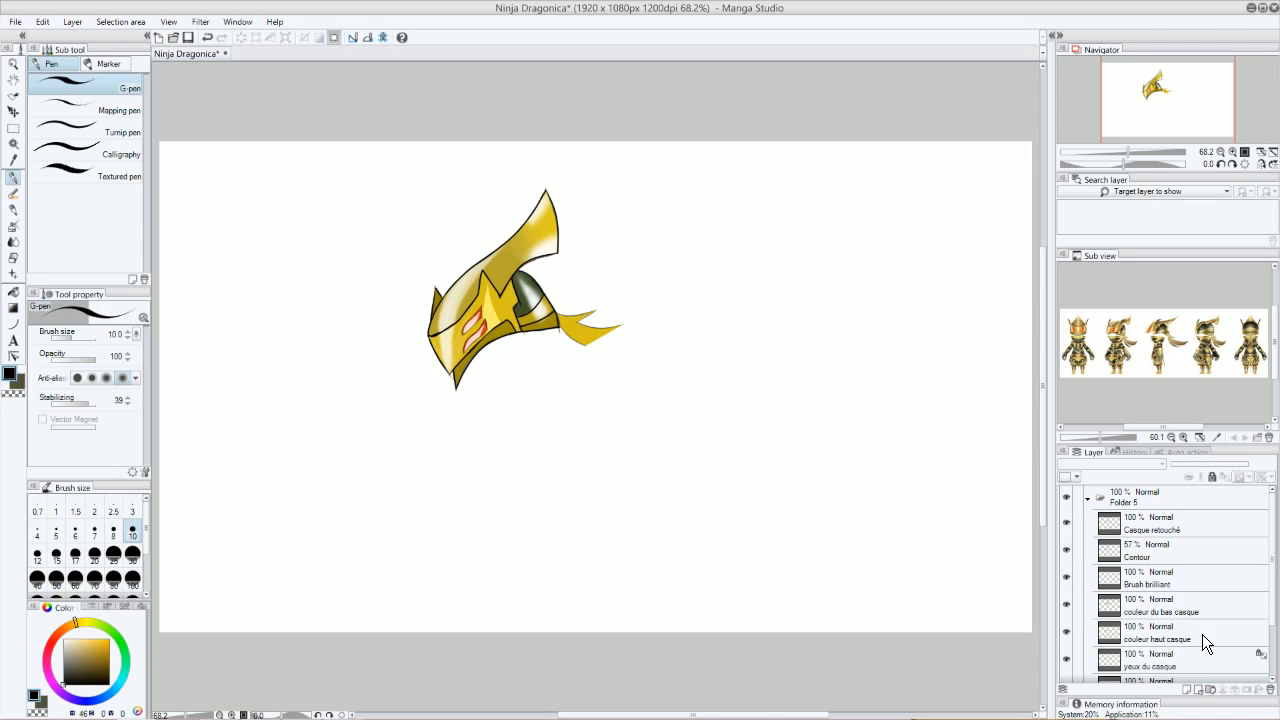
left_click(1088, 498)
left_click(1208, 494)
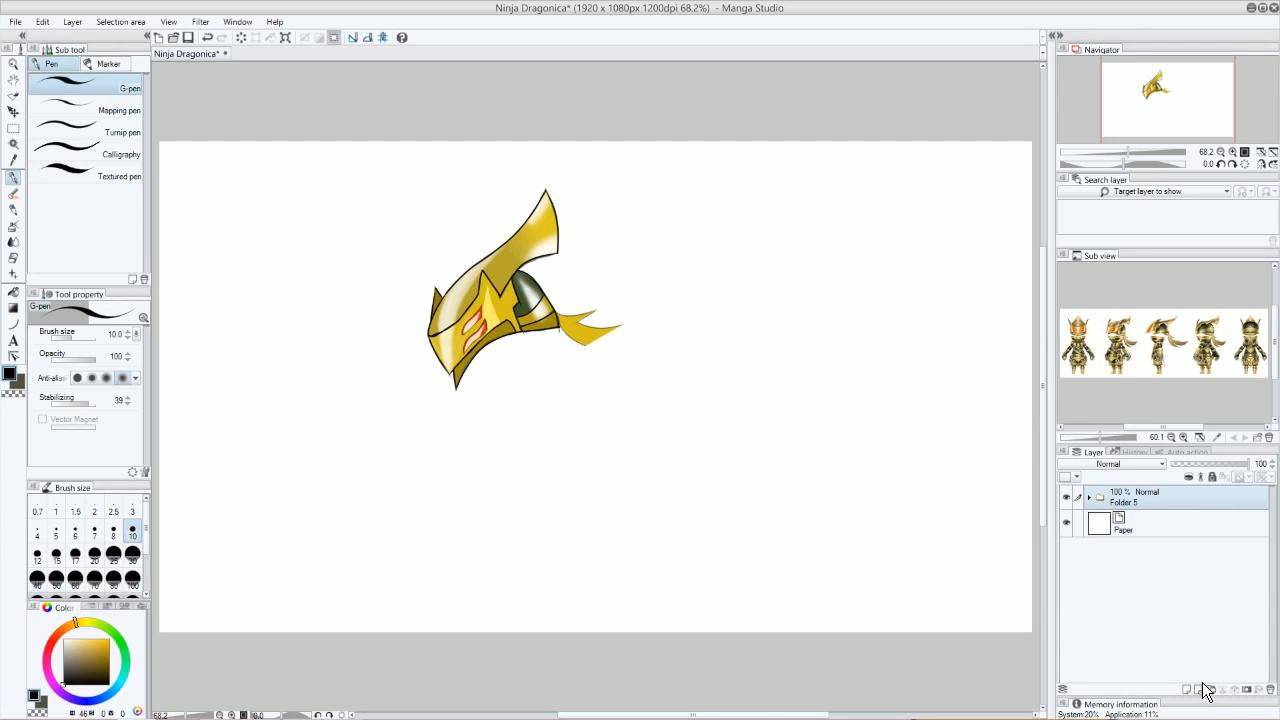
left_click(1187, 690)
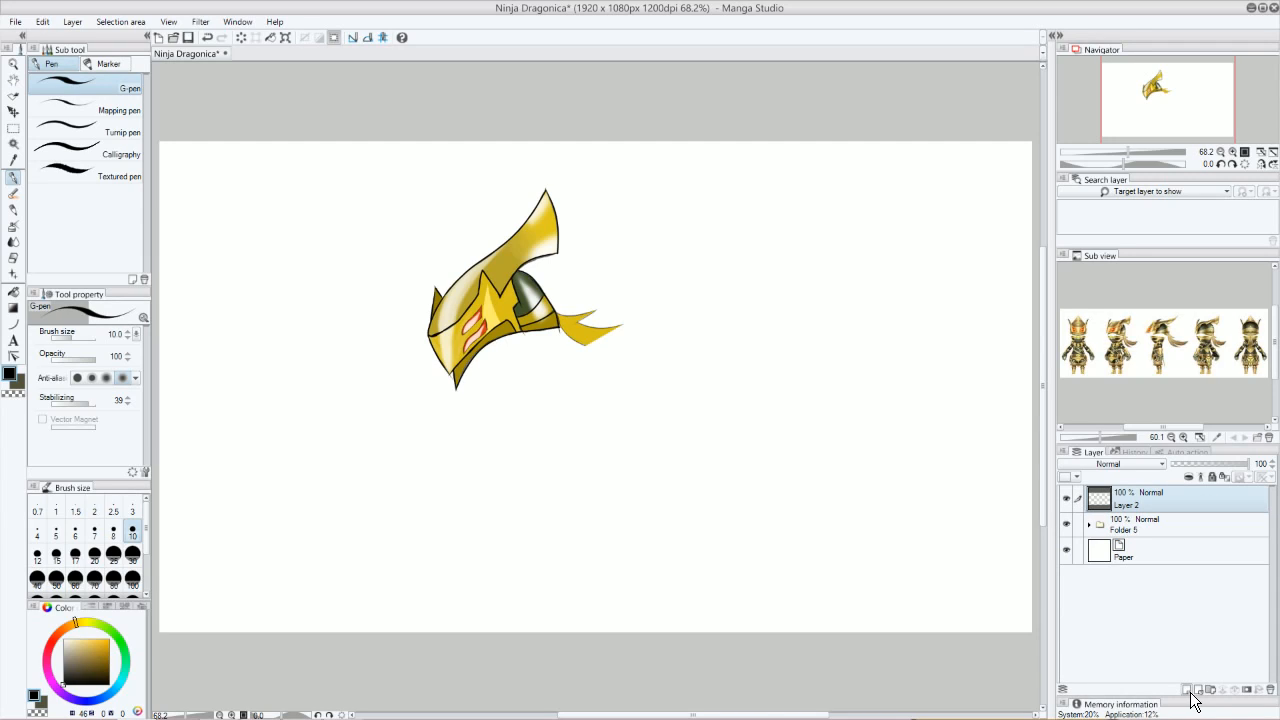
Step: Rename Folder 5 as Casque
left_click(1154, 532)
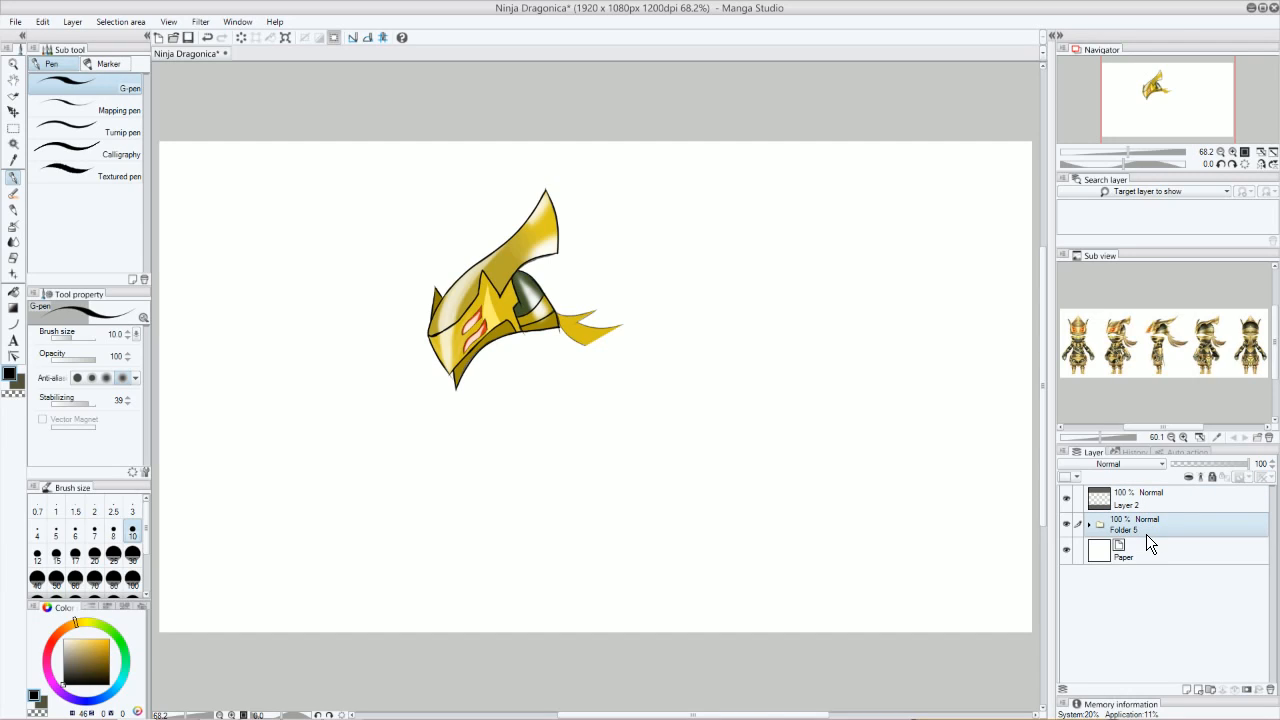
double_click(1146, 532)
key("Return")
left_click(1164, 510)
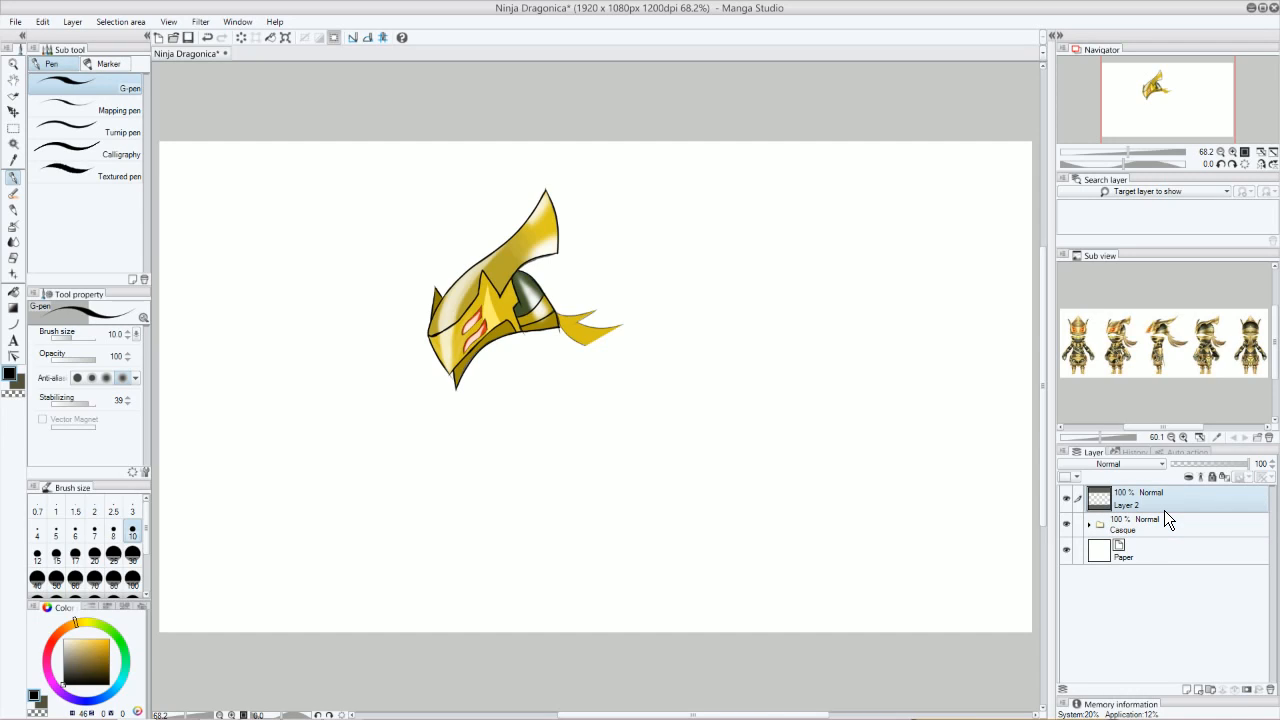
left_click(1149, 532)
double_click(1149, 532)
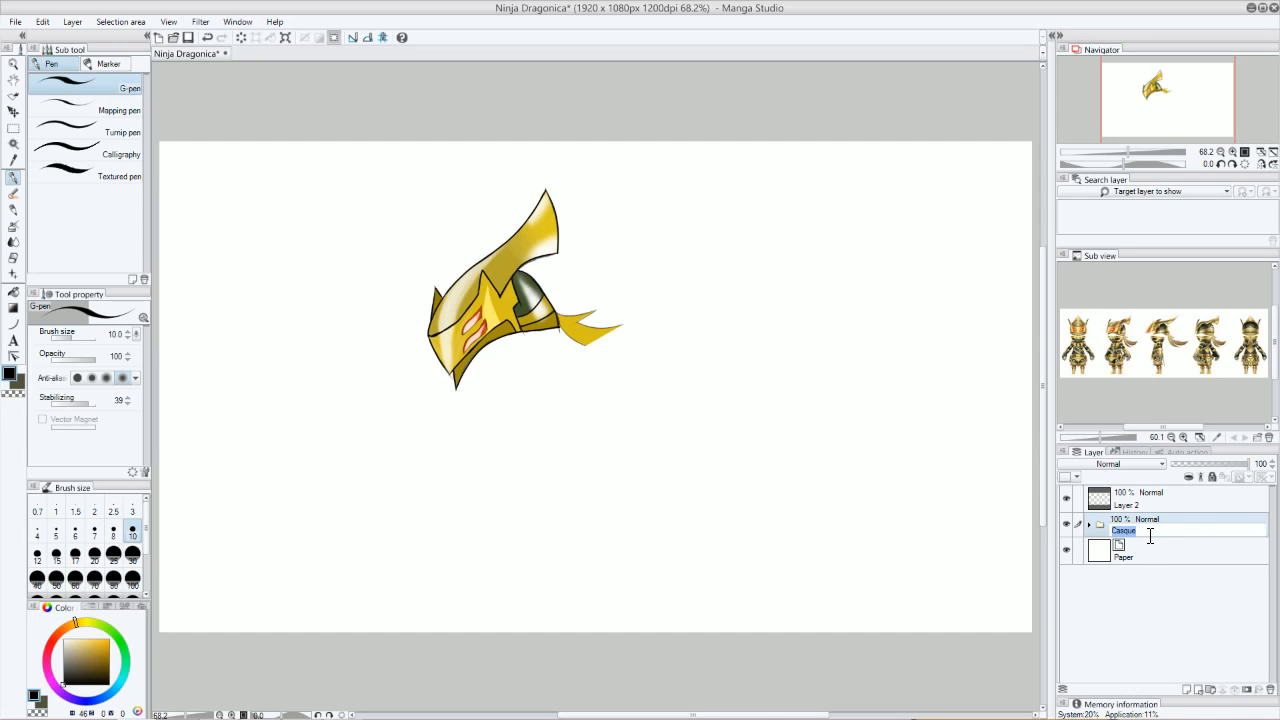
key("Return")
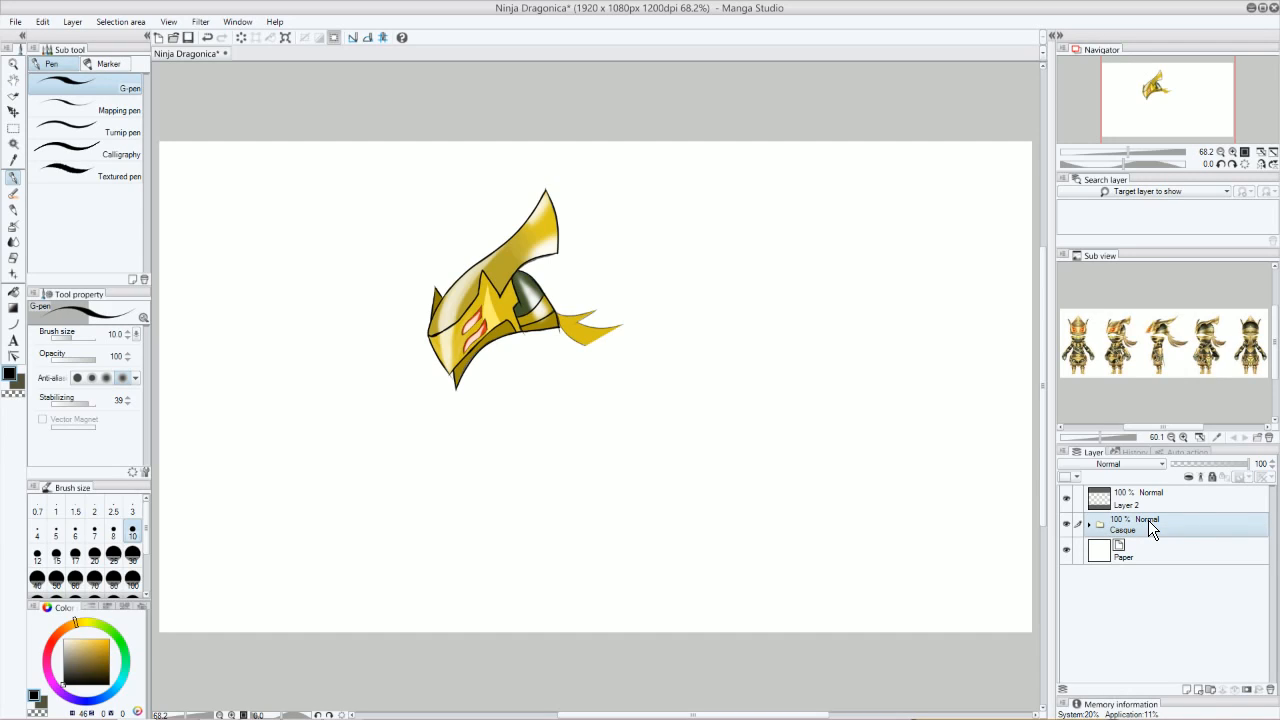
Step: Look through the layers inside the Casque folder, collapse it again and make Layer 2 active
left_click(1090, 528)
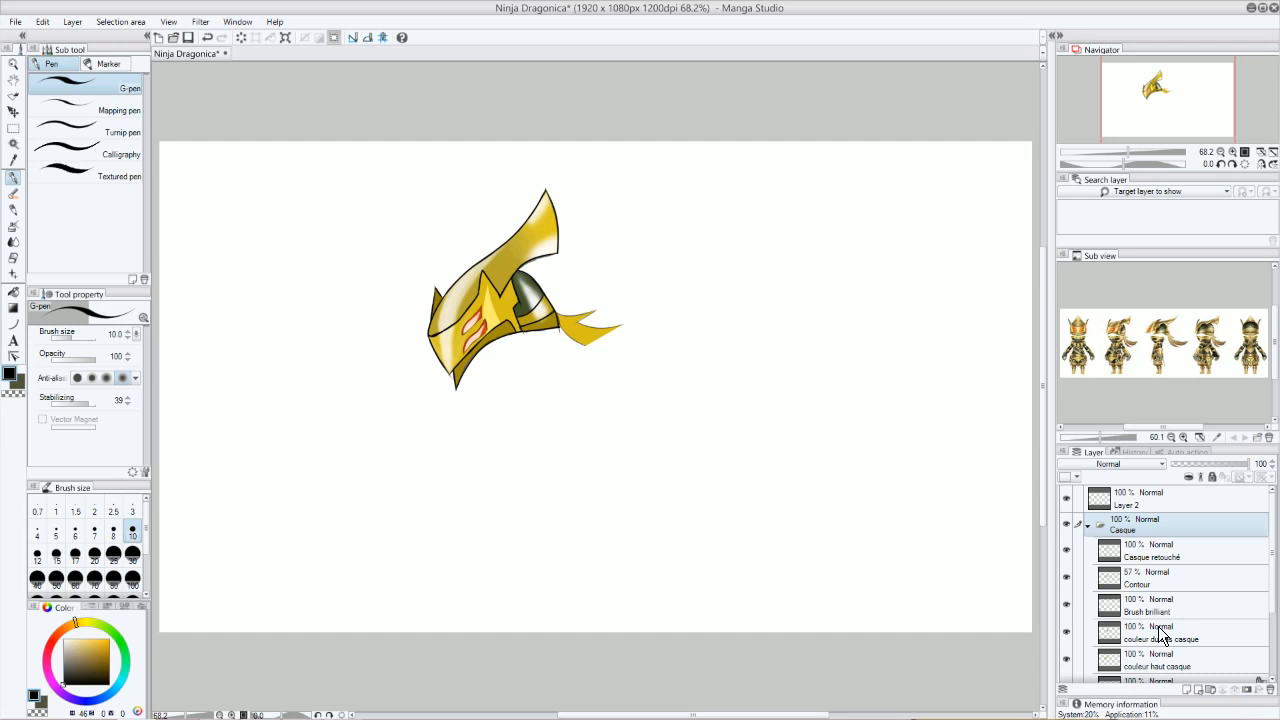
scroll(1154, 574, "down", 1)
scroll(1154, 574, "down", 2)
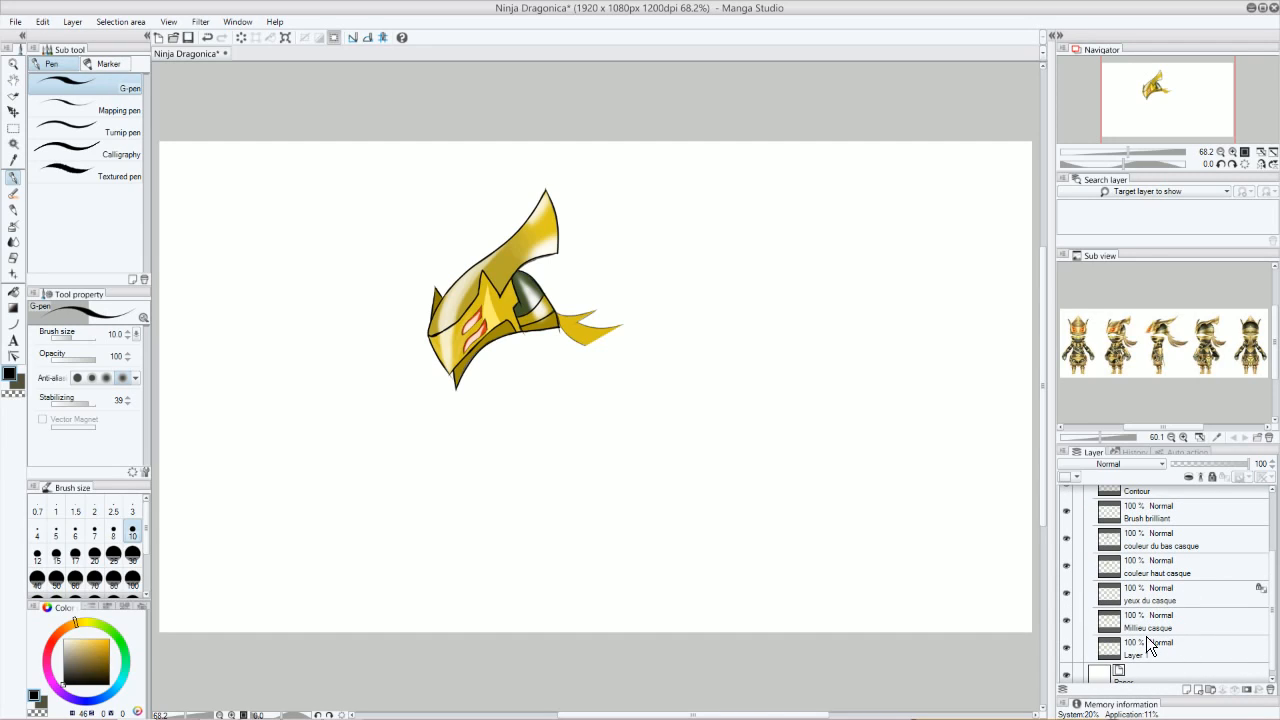
scroll(1150, 626, "up", 1)
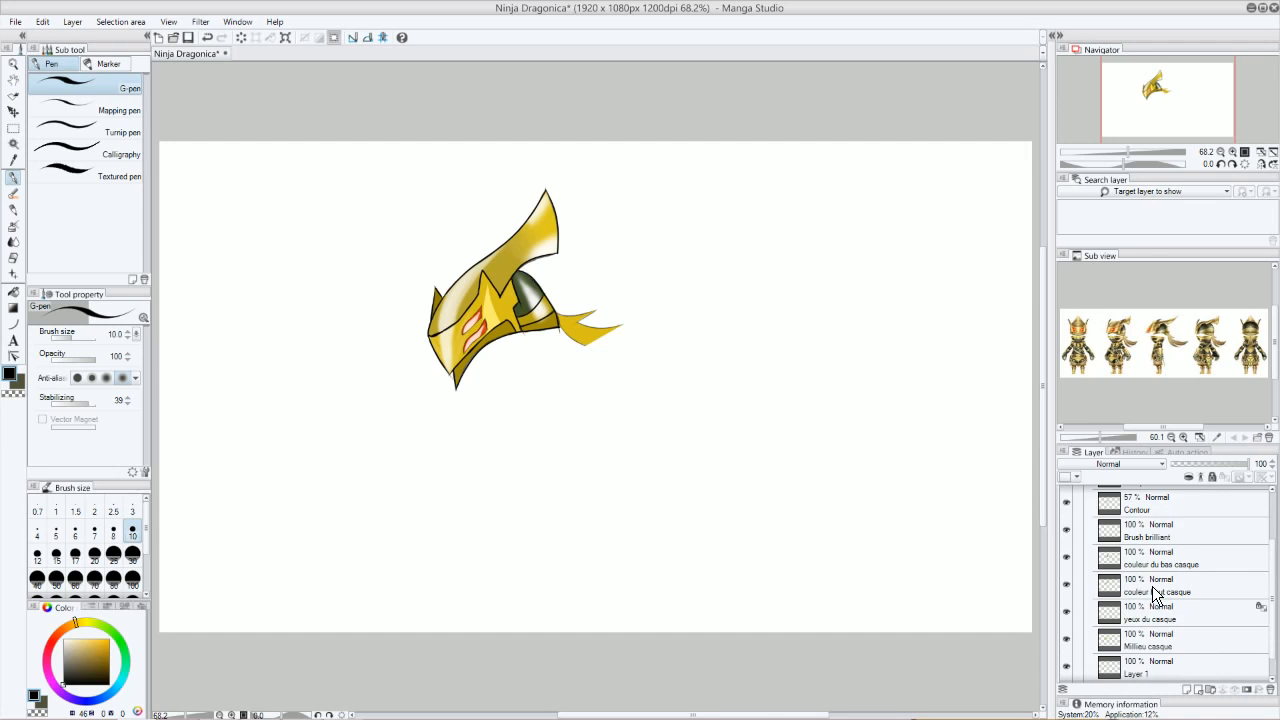
scroll(1152, 590, "up", 1)
scroll(1148, 594, "up", 1)
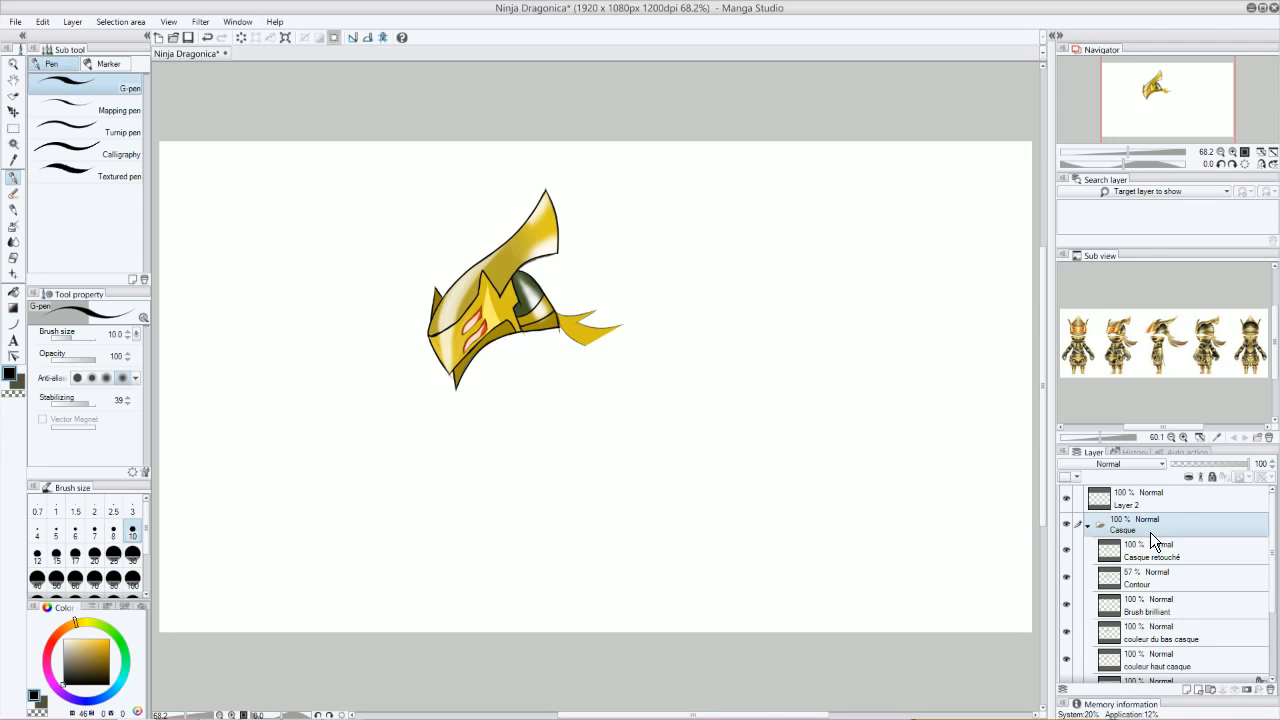
left_click(1088, 528)
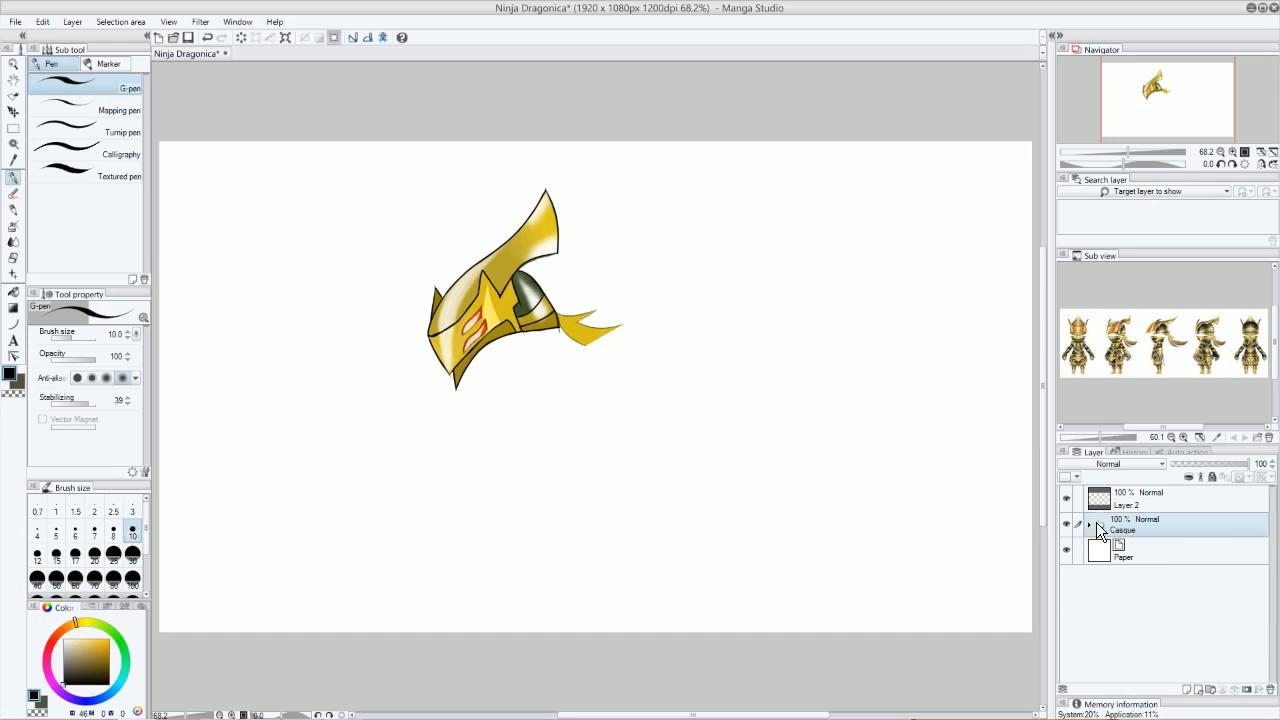
left_click(1140, 508)
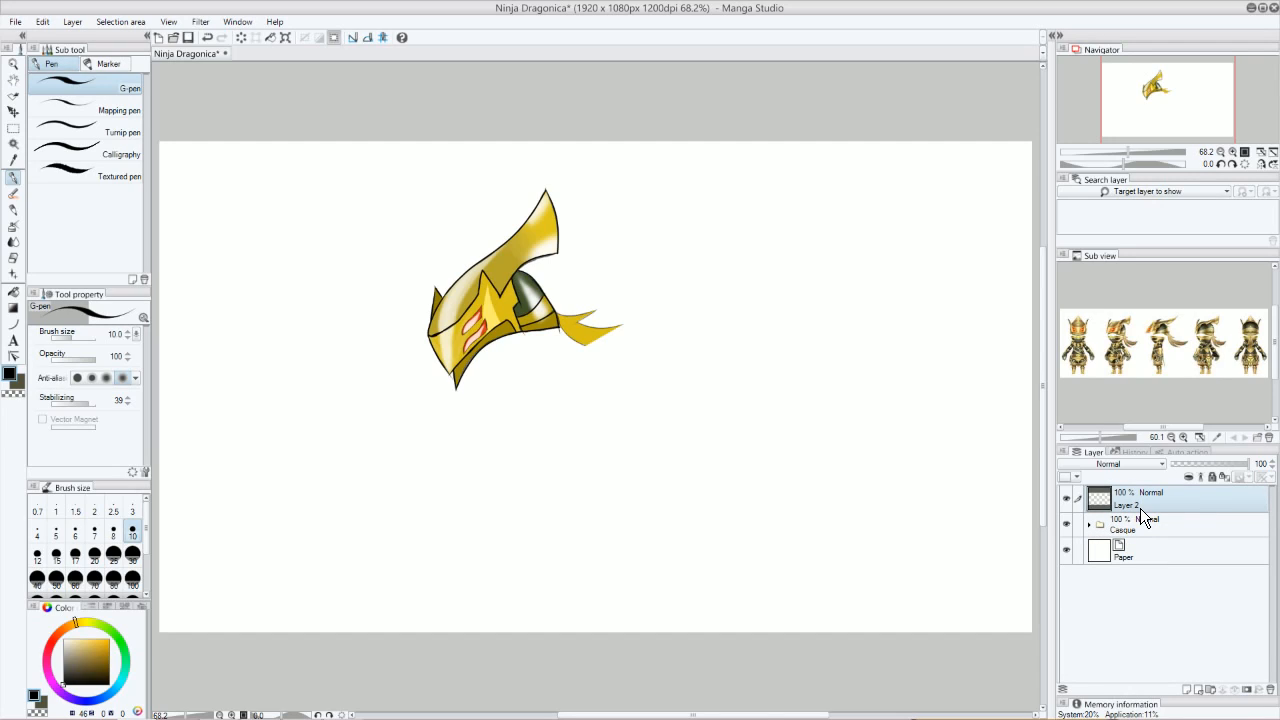
Step: Rename Layer 2 as corps
double_click(1140, 508)
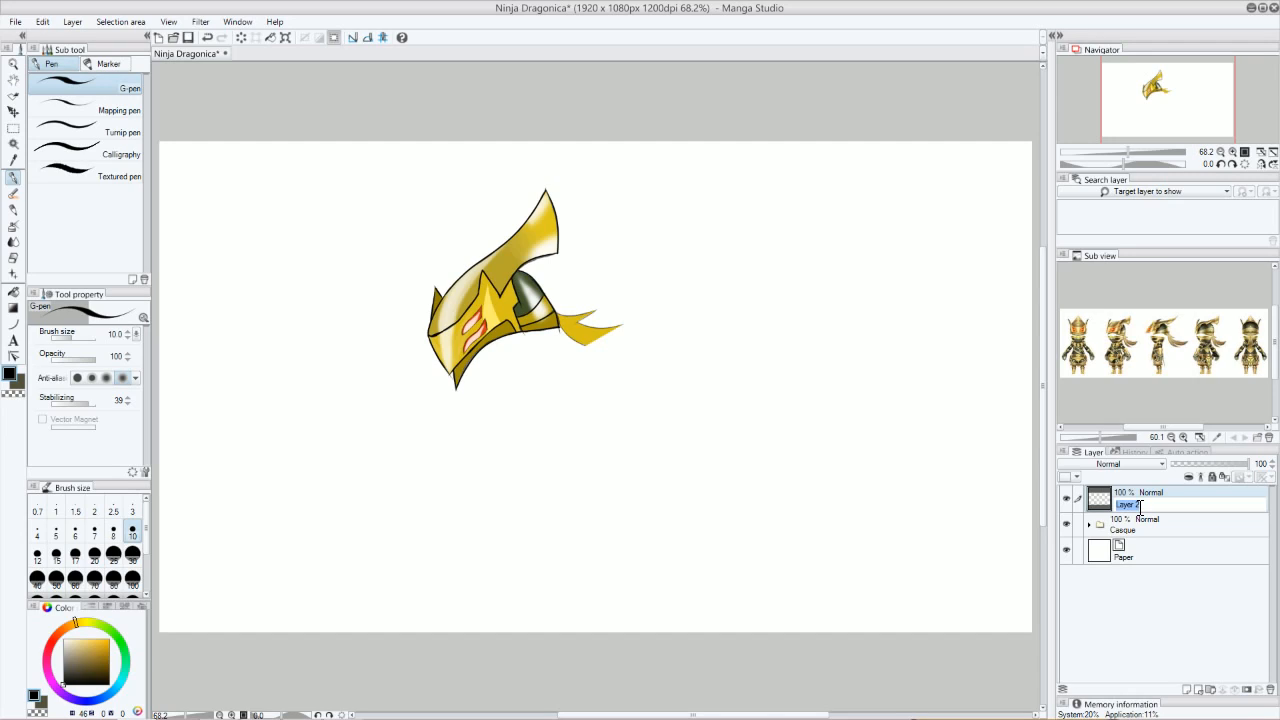
type("corps")
key("Return")
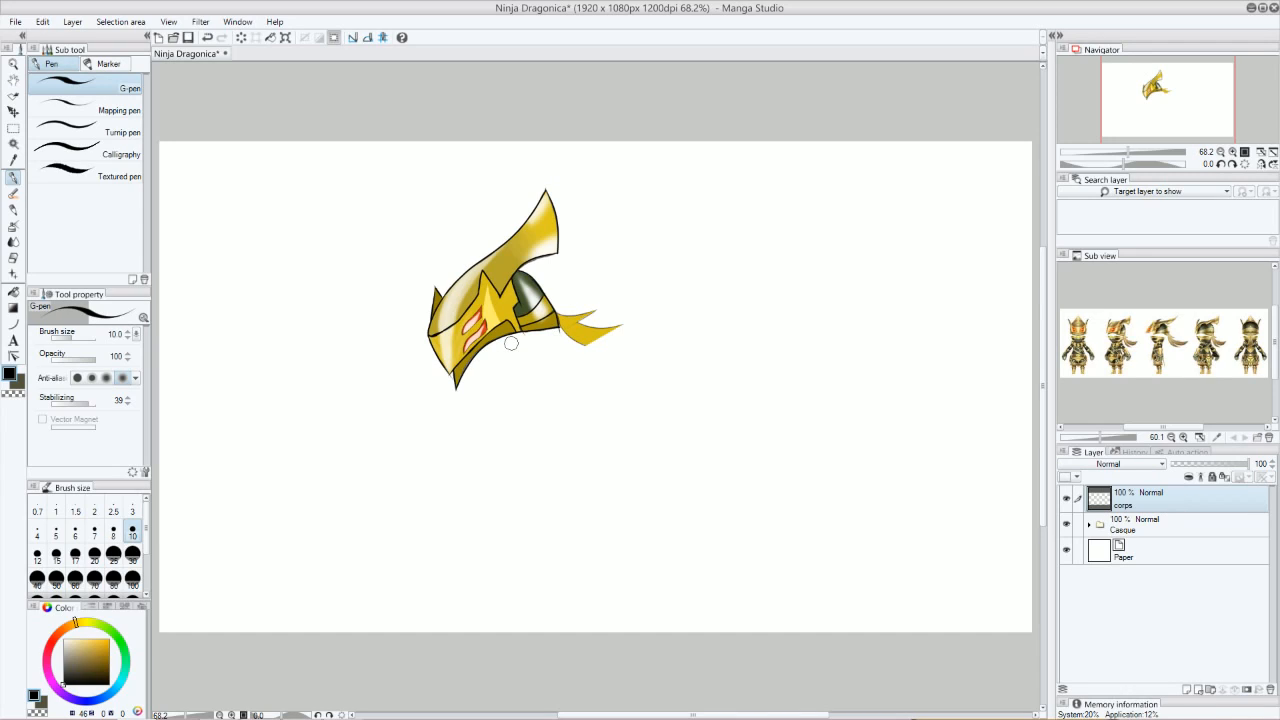
Step: Set the G-pen brush size to 15 for sketching the body
left_click(113, 529)
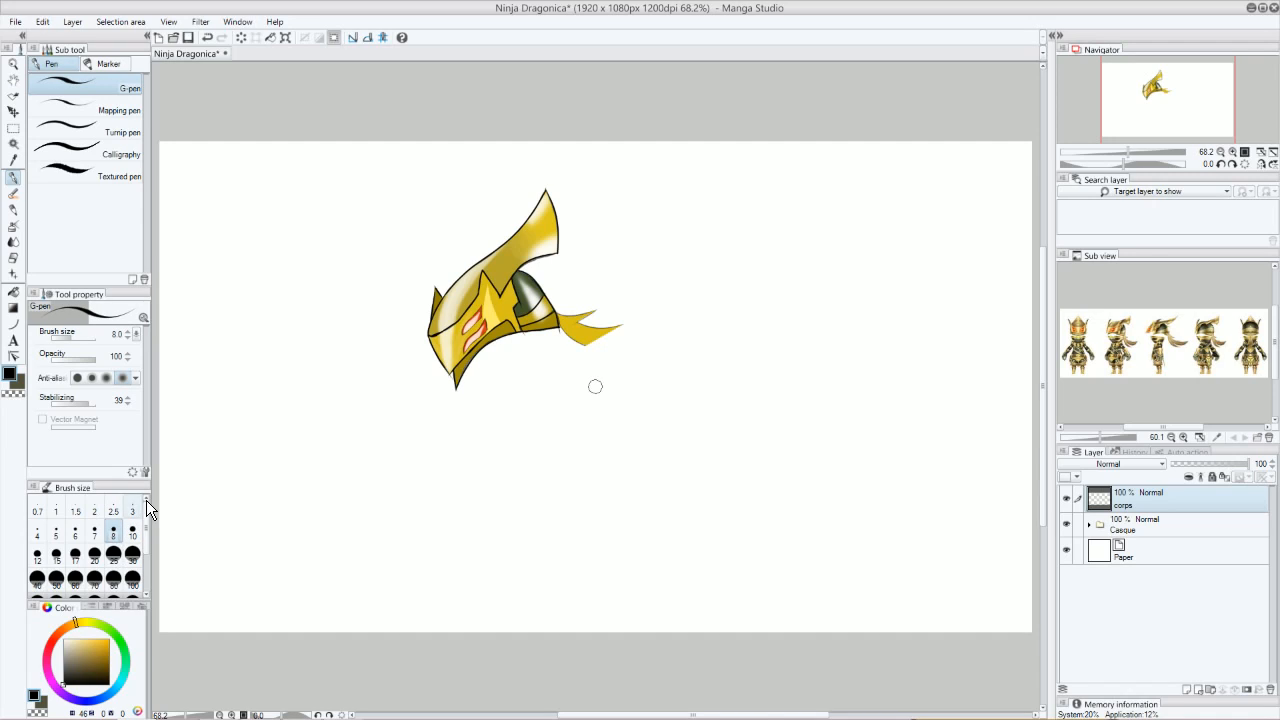
key("bracketright")
key("bracketright")
key("bracketright")
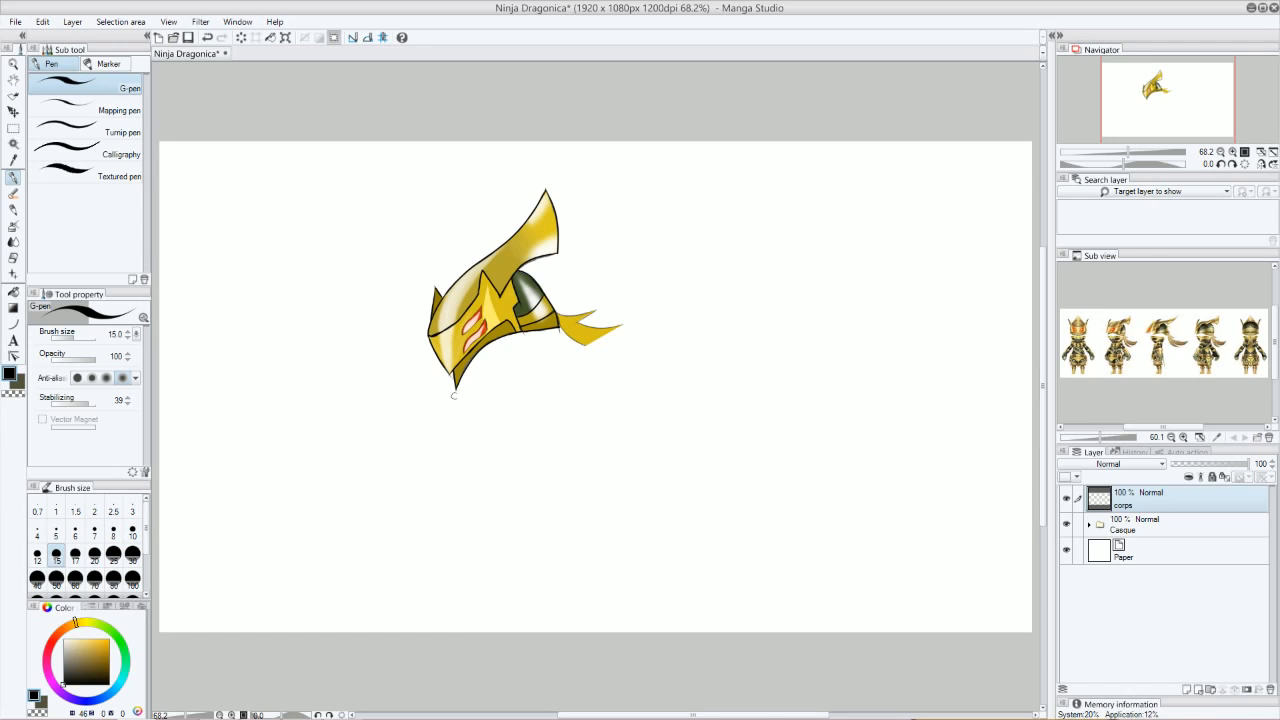
Step: Try a rounded jaw outline under the helmet, reduce the pen's stabilizing to 1 and undo the trial strokes
mouse_move(549, 338)
left_mouse_down()
mouse_move(548, 385)
mouse_move(457, 400)
mouse_move(524, 411)
left_mouse_up()
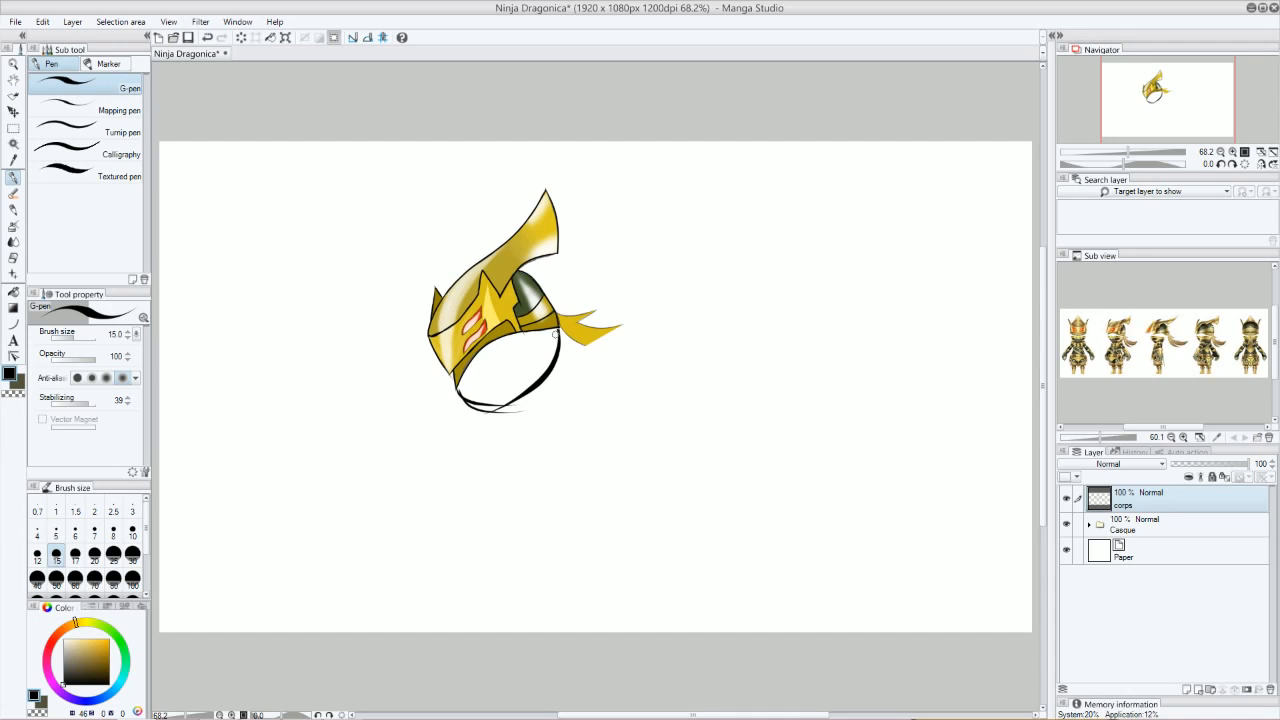
left_click_drag(454, 371, 459, 400)
left_click(64, 406)
key("ctrl+z")
key("ctrl+z")
key("ctrl+z")
key("ctrl+z")
key("ctrl+z")
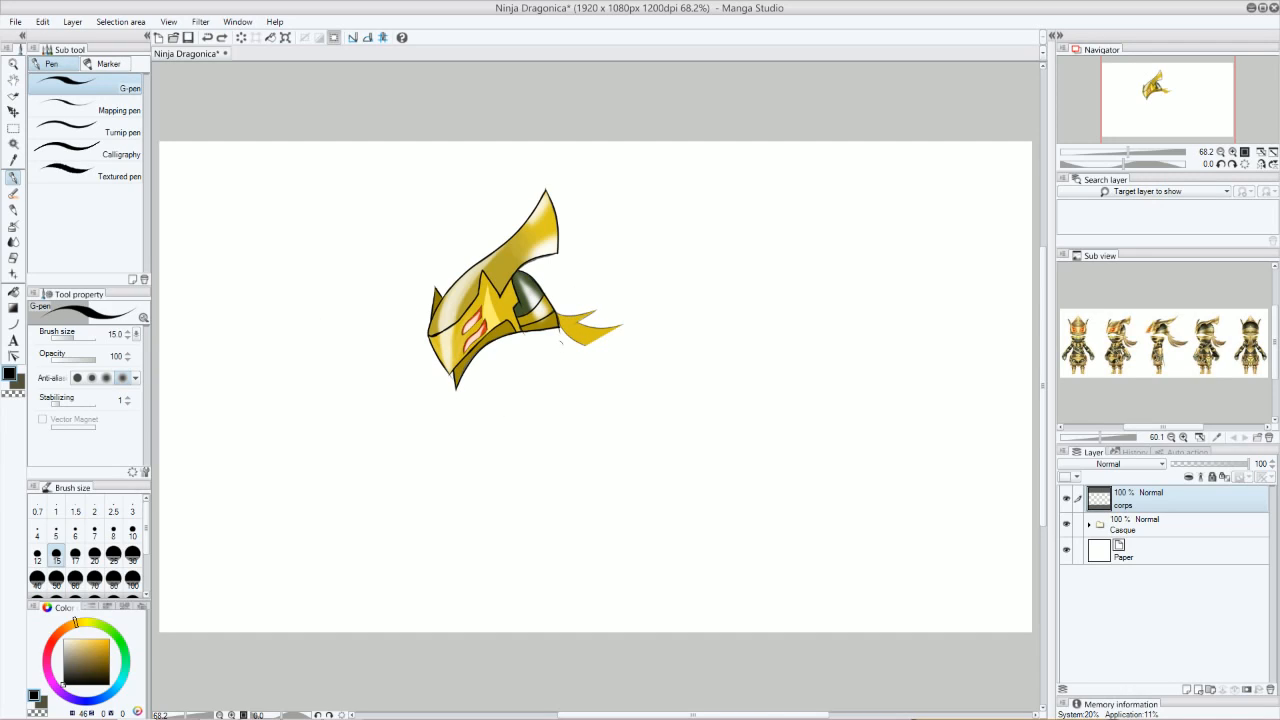
left_click_drag(558, 331, 512, 422)
left_click_drag(455, 385, 480, 428)
key("ctrl+z")
key("ctrl+z")
key("ctrl+z")
Step: Sketch the curved chin beneath the helmet and a slanted oval shoulder below its rear edge
left_click_drag(457, 390, 545, 378)
left_click_drag(562, 326, 540, 398)
left_click_drag(570, 332, 505, 390)
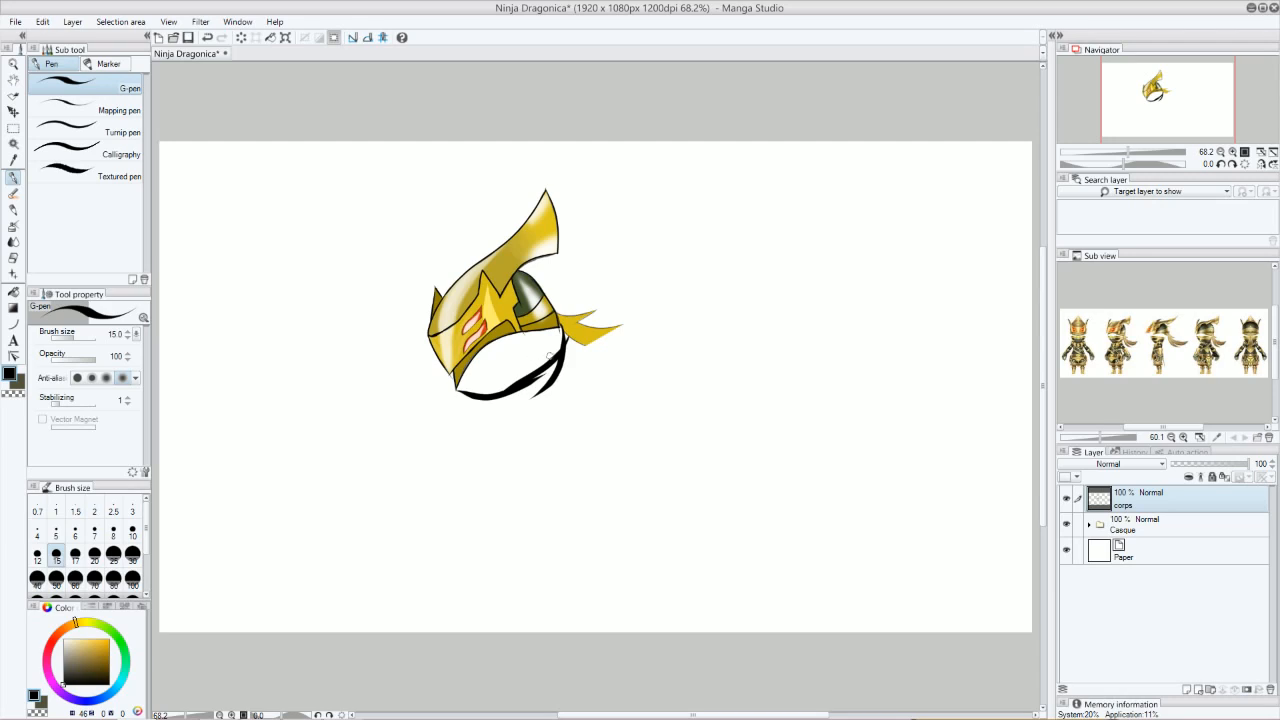
left_click_drag(529, 391, 571, 363)
mouse_move(540, 378)
left_mouse_down()
mouse_move(560, 412)
mouse_move(498, 439)
mouse_move(527, 393)
mouse_move(575, 413)
mouse_move(569, 401)
mouse_move(527, 432)
left_mouse_up()
key("ctrl+z")
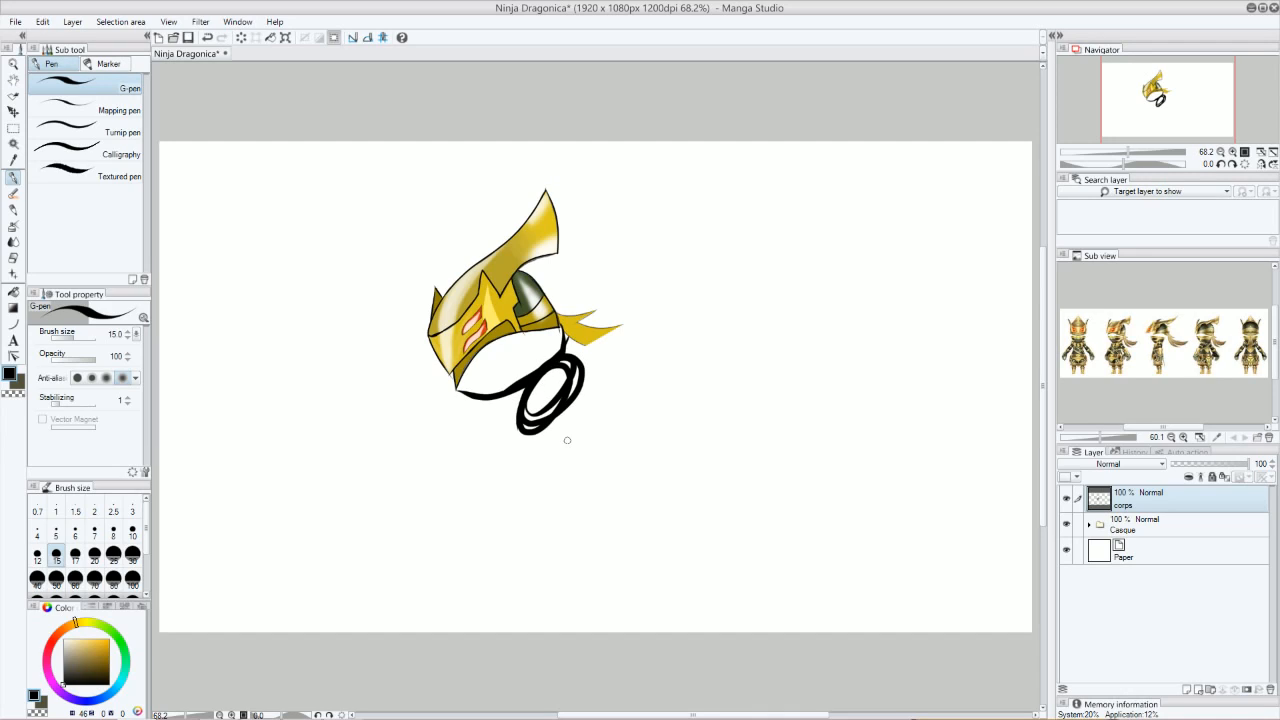
Step: Sketch the chest line from chin to shoulder and the back and rear waist lines of the torso
mouse_move(467, 399)
left_mouse_down()
mouse_move(520, 431)
mouse_move(527, 496)
left_mouse_up()
left_click_drag(526, 436, 527, 498)
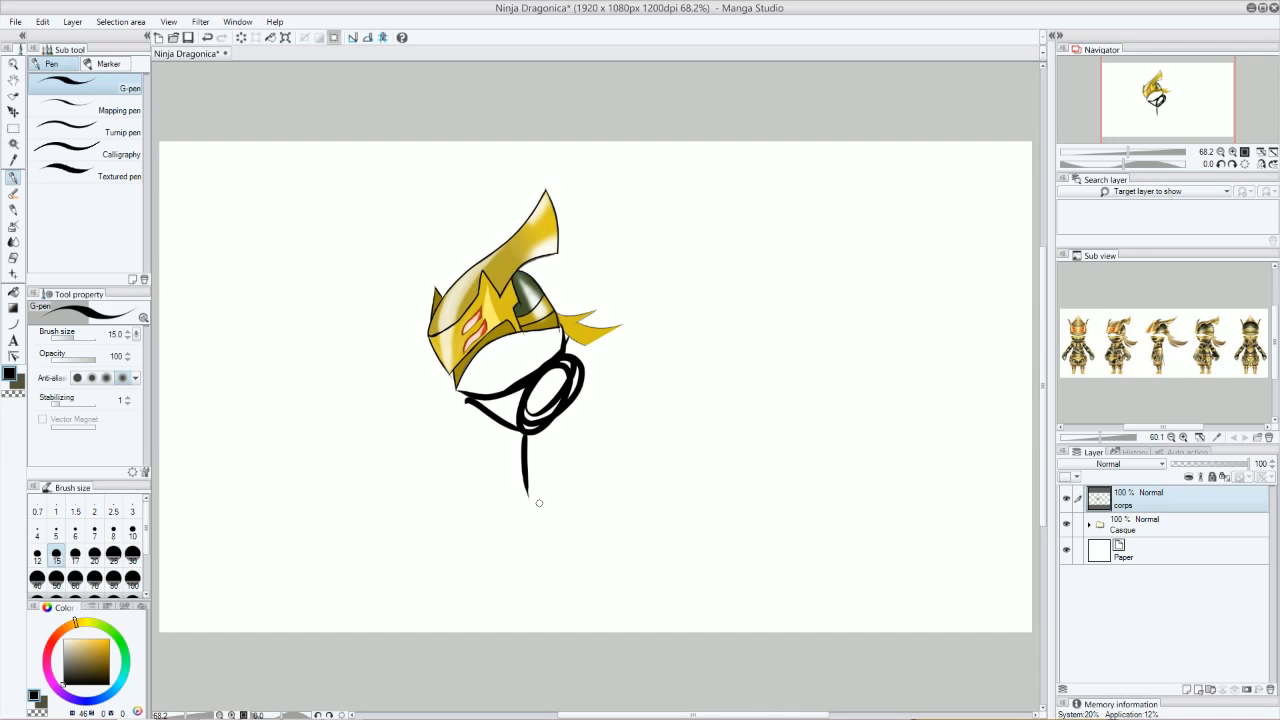
mouse_move(574, 411)
left_mouse_down()
mouse_move(571, 465)
mouse_move(573, 420)
mouse_move(548, 490)
left_mouse_up()
left_click_drag(523, 437, 582, 512)
mouse_move(533, 466)
left_mouse_down()
mouse_move(525, 441)
mouse_move(545, 468)
left_mouse_up()
mouse_move(574, 410)
left_mouse_down()
mouse_move(606, 466)
mouse_move(570, 492)
mouse_move(577, 520)
left_mouse_up()
left_click_drag(603, 472, 610, 512)
left_click_drag(578, 518, 624, 507)
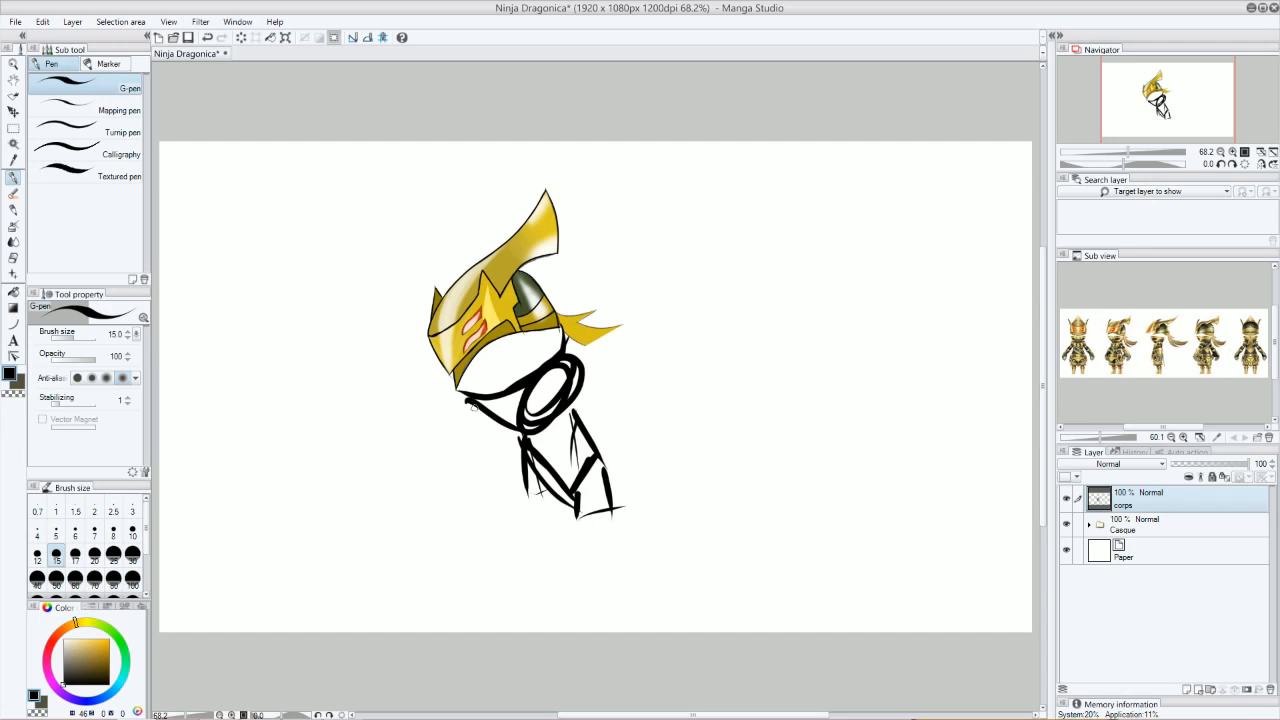
Step: Sketch the torso's front edge from the chin down and join it to the back with a waist line
left_click_drag(476, 418, 493, 478)
left_click_drag(466, 398, 500, 470)
mouse_move(476, 424)
left_mouse_down()
mouse_move(495, 472)
mouse_move(578, 516)
left_mouse_up()
mouse_move(508, 486)
left_mouse_down()
mouse_move(521, 513)
mouse_move(569, 508)
left_mouse_up()
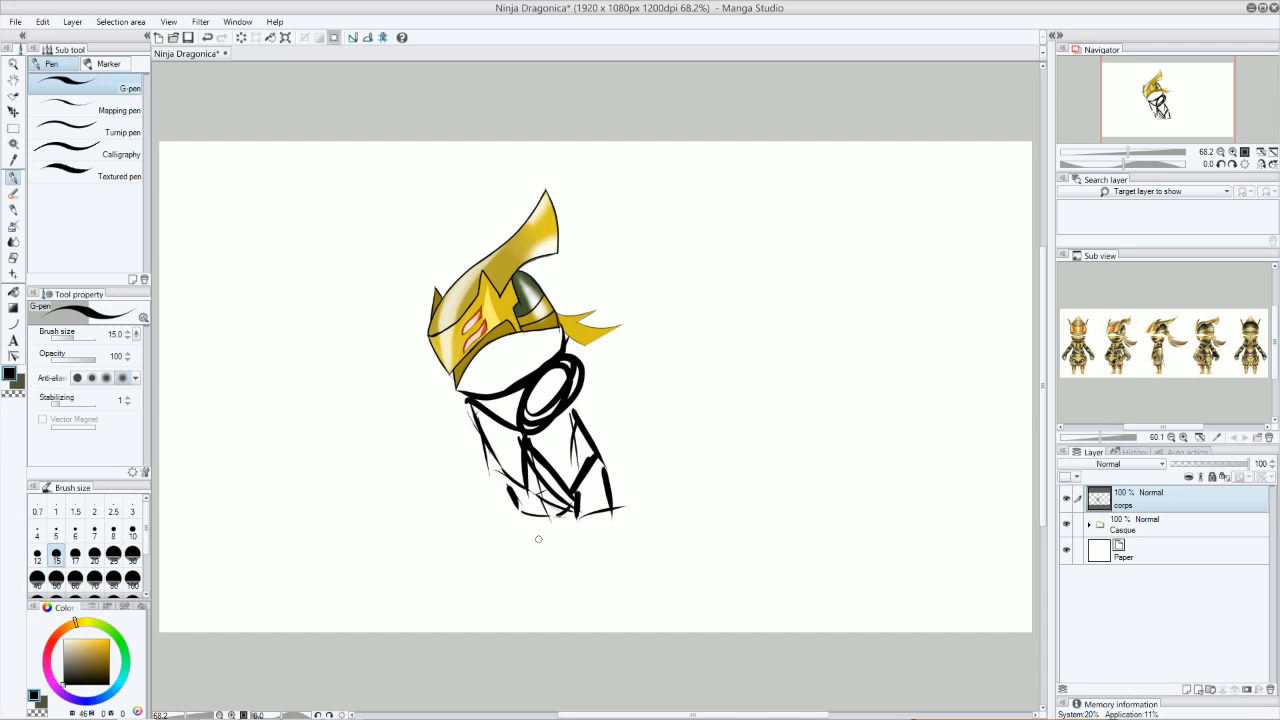
mouse_move(563, 516)
left_mouse_down()
mouse_move(477, 493)
mouse_move(503, 509)
mouse_move(488, 495)
mouse_move(537, 630)
left_mouse_up()
left_click_drag(538, 557, 572, 610)
mouse_move(570, 518)
left_mouse_down()
mouse_move(598, 577)
mouse_move(546, 529)
left_mouse_up()
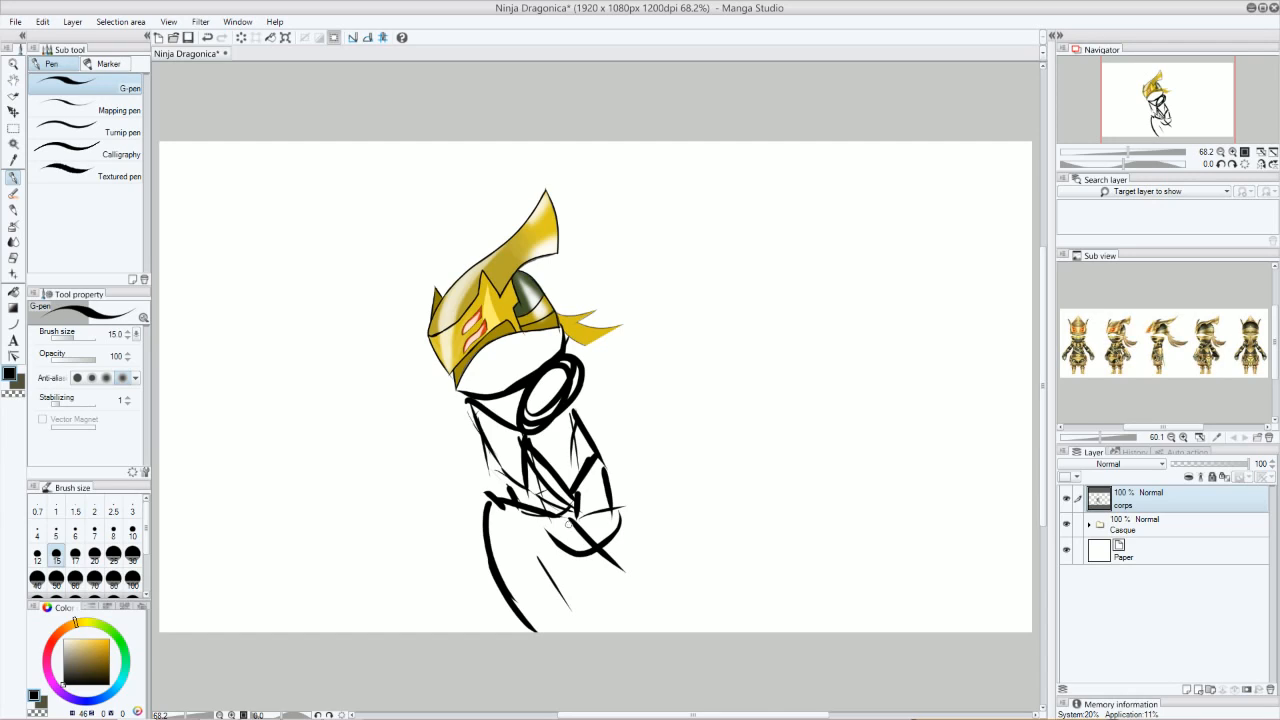
left_click_drag(562, 584, 628, 514)
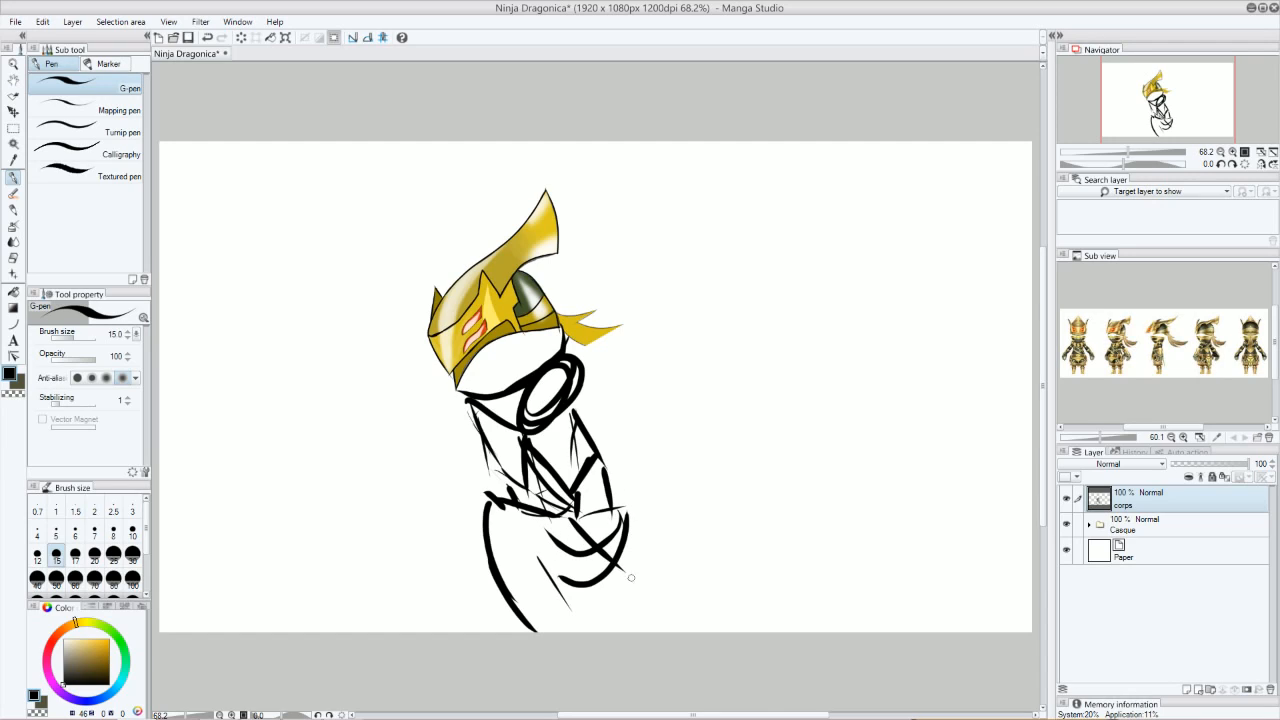
left_click_drag(574, 607, 596, 630)
left_click_drag(522, 428, 434, 470)
key("ctrl+z")
key("ctrl+z")
key("ctrl+z")
key("ctrl+z")
key("ctrl+z")
key("ctrl+z")
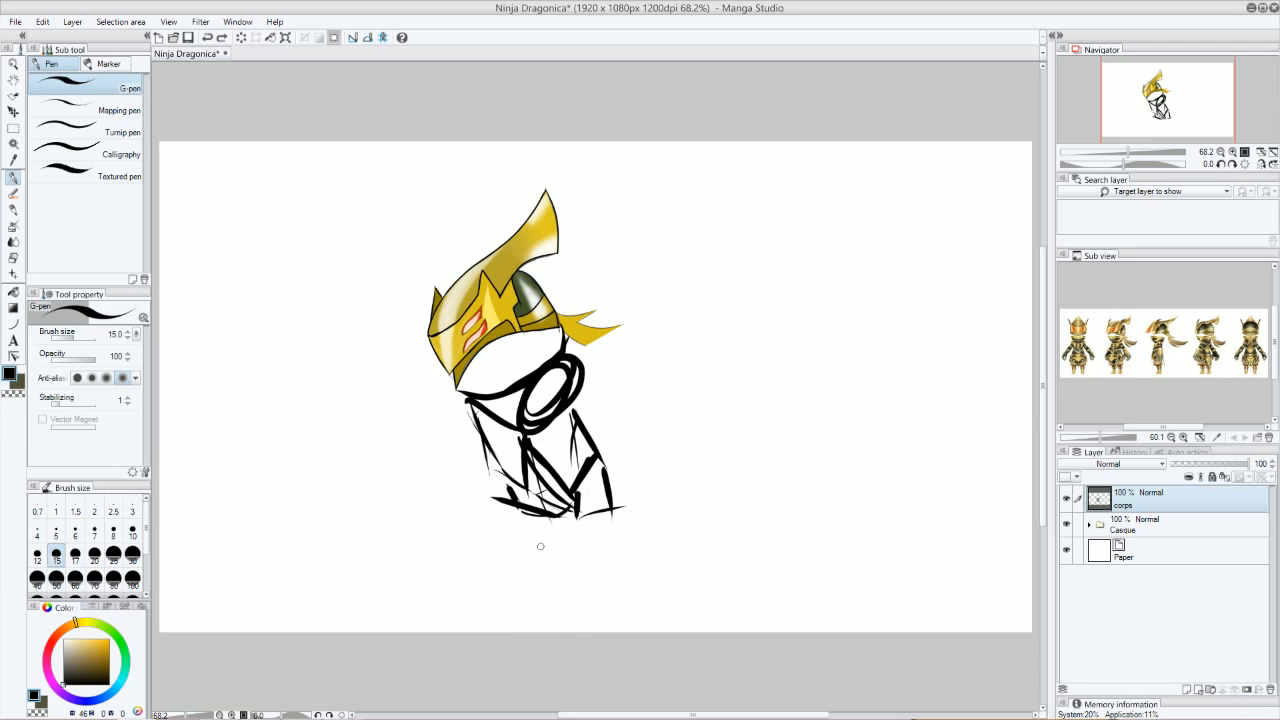
Step: Sketch the rounded hip shape closing off the bottom of the torso
mouse_move(610, 500)
left_mouse_down()
mouse_move(538, 540)
mouse_move(602, 512)
mouse_move(545, 560)
left_mouse_up()
left_click_drag(541, 514, 553, 556)
left_click_drag(558, 566, 578, 575)
mouse_move(543, 516)
left_mouse_down()
mouse_move(556, 558)
mouse_move(550, 526)
left_mouse_up()
Step: Draw a wide arched ground line under the character, running down to the canvas's bottom edge on both sides
left_click_drag(681, 557, 336, 579)
mouse_move(678, 557)
left_mouse_down()
mouse_move(846, 591)
mouse_move(938, 634)
left_mouse_up()
left_click_drag(382, 574, 174, 674)
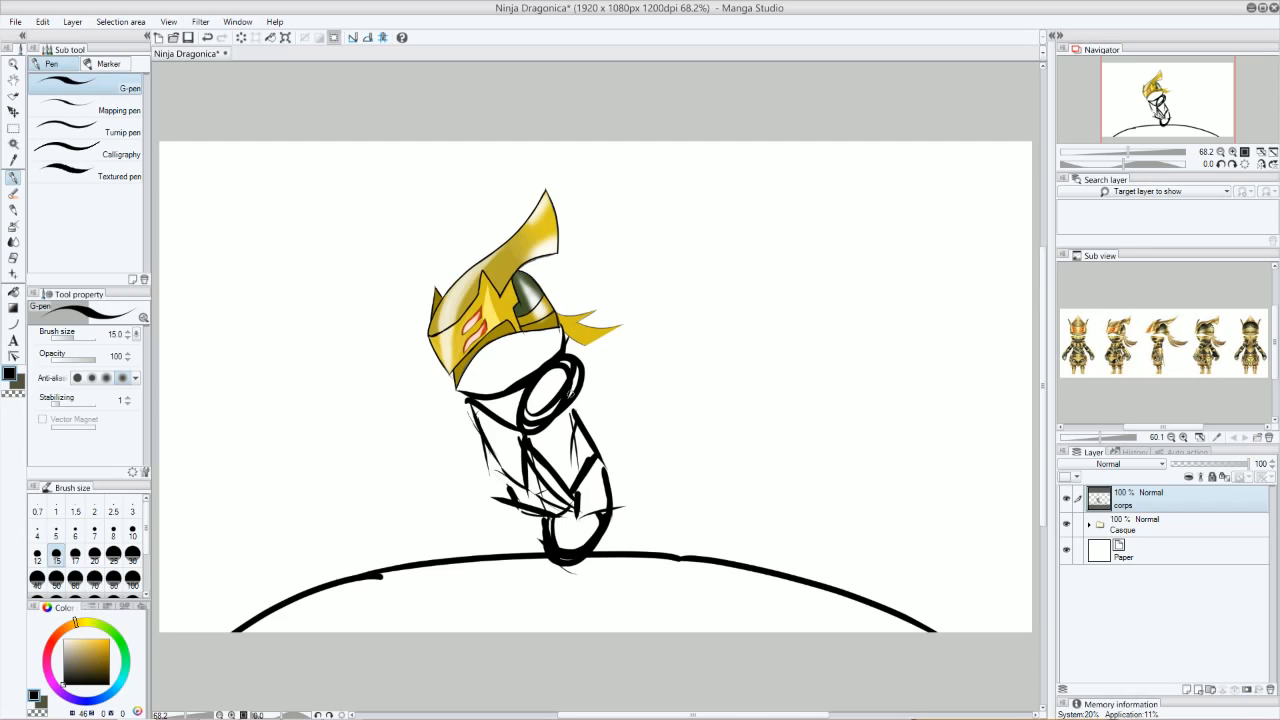
Step: Sketch an arm reaching from the shoulder down to the ground, with a hand and spread fingers
left_click_drag(558, 414, 448, 582)
left_click_drag(522, 426, 428, 598)
left_click_drag(522, 470, 494, 553)
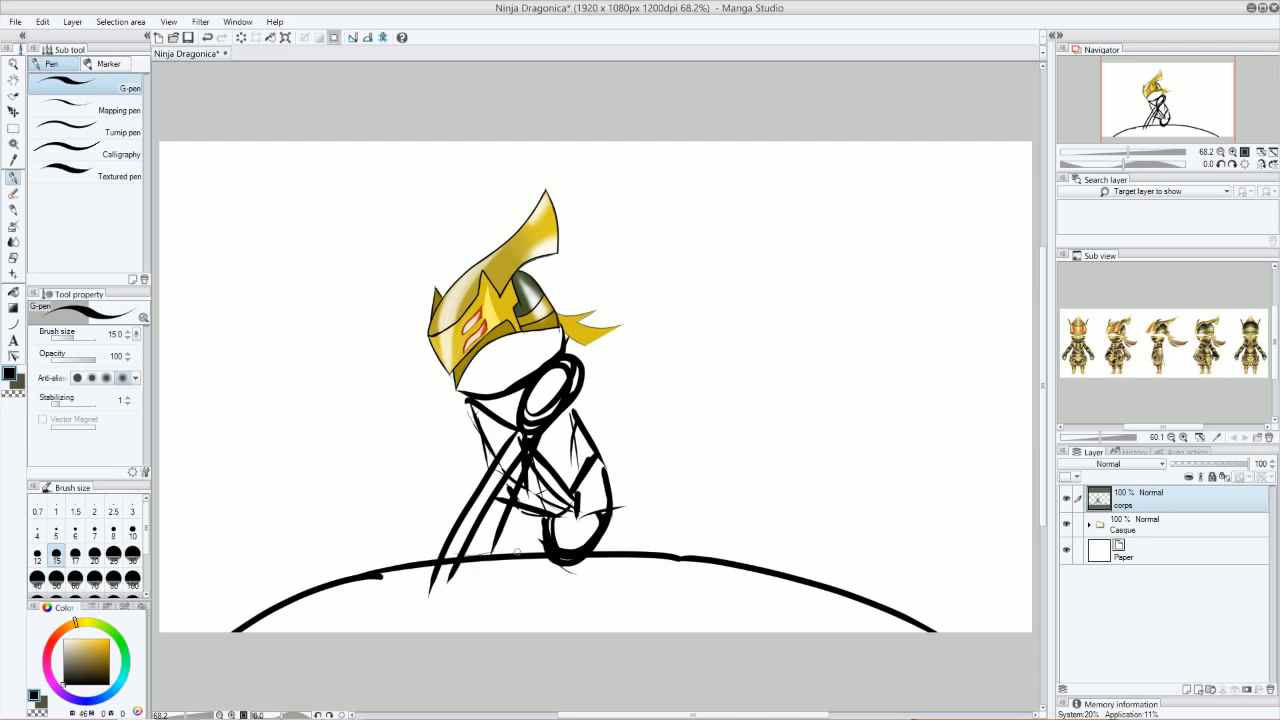
mouse_move(518, 468)
left_mouse_down()
mouse_move(470, 556)
mouse_move(446, 566)
mouse_move(484, 572)
mouse_move(443, 561)
mouse_move(456, 582)
left_mouse_up()
mouse_move(484, 568)
left_mouse_down()
mouse_move(454, 580)
mouse_move(458, 598)
left_mouse_up()
mouse_move(446, 578)
left_mouse_down()
mouse_move(418, 618)
mouse_move(444, 614)
left_mouse_up()
mouse_move(462, 588)
left_mouse_down()
mouse_move(456, 610)
mouse_move(484, 620)
left_mouse_up()
left_click_drag(486, 578, 506, 604)
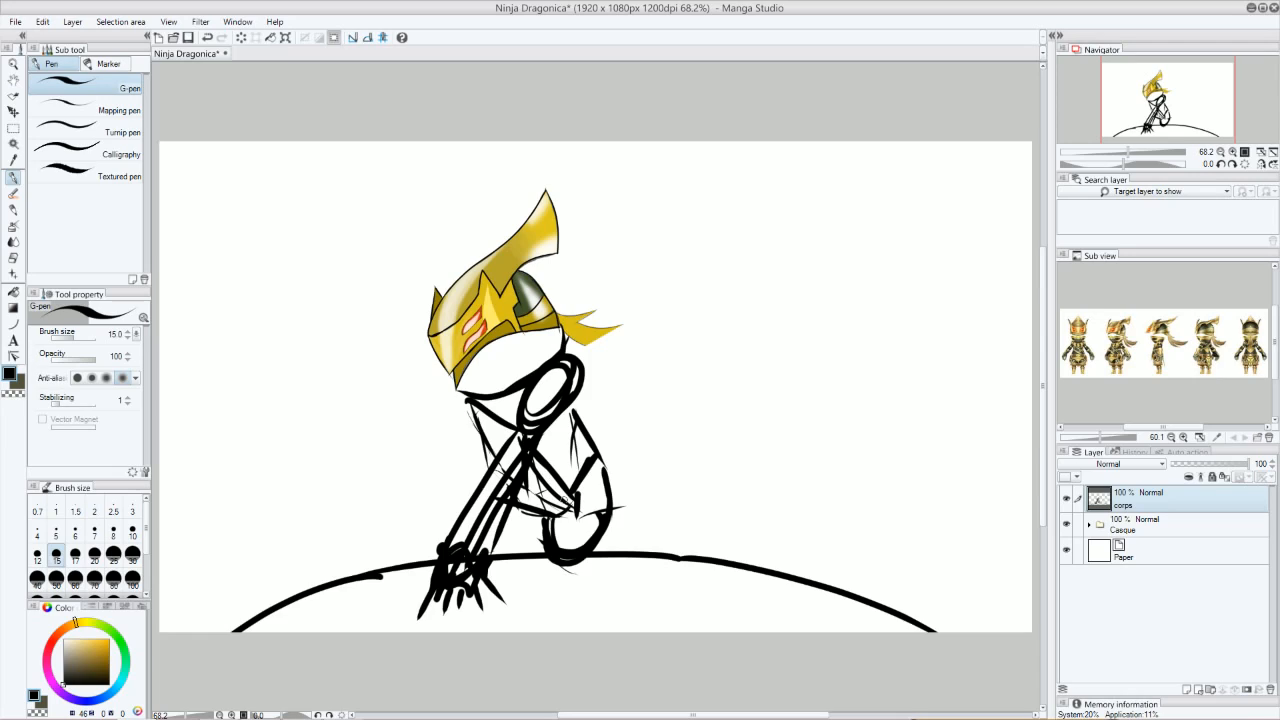
Step: Rework the hip into a kneeling leg, with the calf and foot extending backward along the ground
mouse_move(556, 482)
left_mouse_down()
mouse_move(514, 520)
mouse_move(546, 554)
mouse_move(574, 548)
mouse_move(569, 522)
mouse_move(550, 518)
mouse_move(562, 508)
mouse_move(538, 534)
mouse_move(580, 540)
mouse_move(600, 524)
mouse_move(585, 552)
mouse_move(603, 539)
mouse_move(614, 556)
mouse_move(600, 555)
left_mouse_up()
mouse_move(609, 515)
left_mouse_down()
mouse_move(662, 550)
mouse_move(652, 526)
left_mouse_up()
left_click_drag(582, 556, 632, 558)
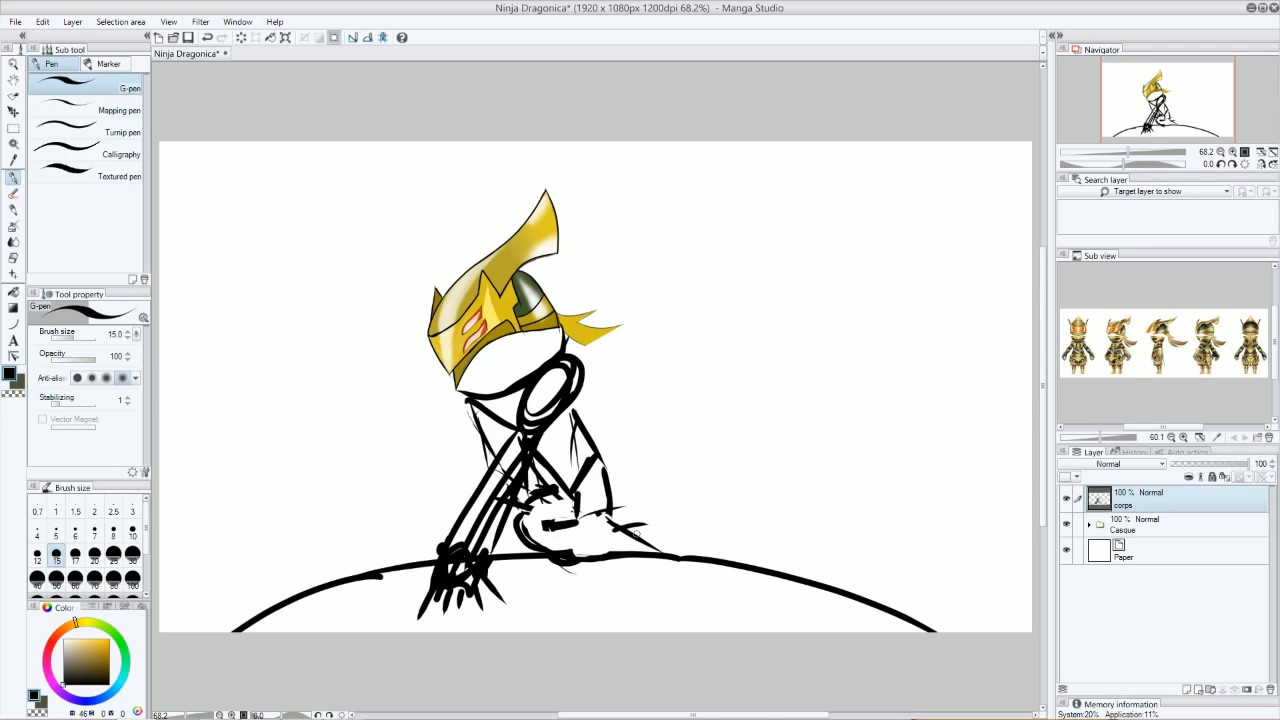
mouse_move(604, 478)
left_mouse_down()
mouse_move(616, 530)
mouse_move(610, 488)
mouse_move(677, 572)
left_mouse_up()
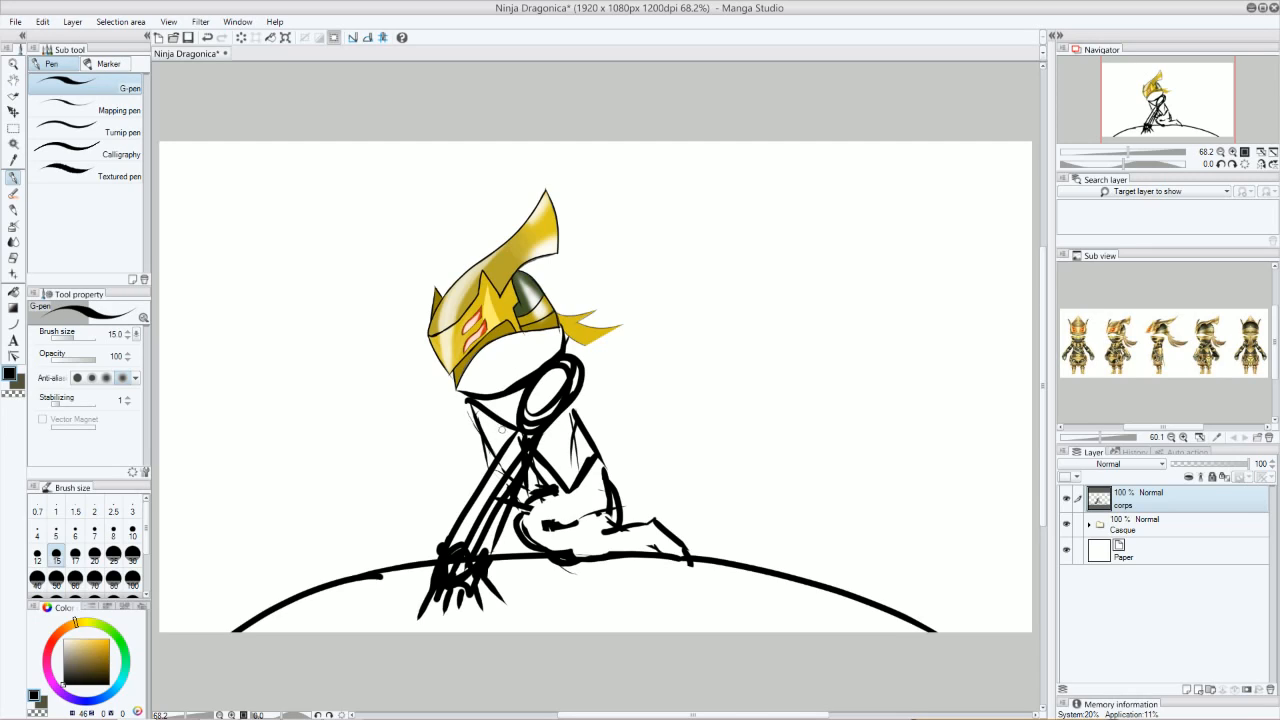
Step: Erase the arm reaching to the ground, and sketch the torso's front edge and a folded front thigh
mouse_move(436, 590)
left_mouse_down()
mouse_move(450, 592)
mouse_move(427, 596)
mouse_move(417, 617)
mouse_move(517, 591)
mouse_move(437, 575)
mouse_move(500, 566)
mouse_move(434, 583)
mouse_move(500, 461)
mouse_move(565, 398)
mouse_move(494, 495)
mouse_move(532, 478)
left_mouse_up()
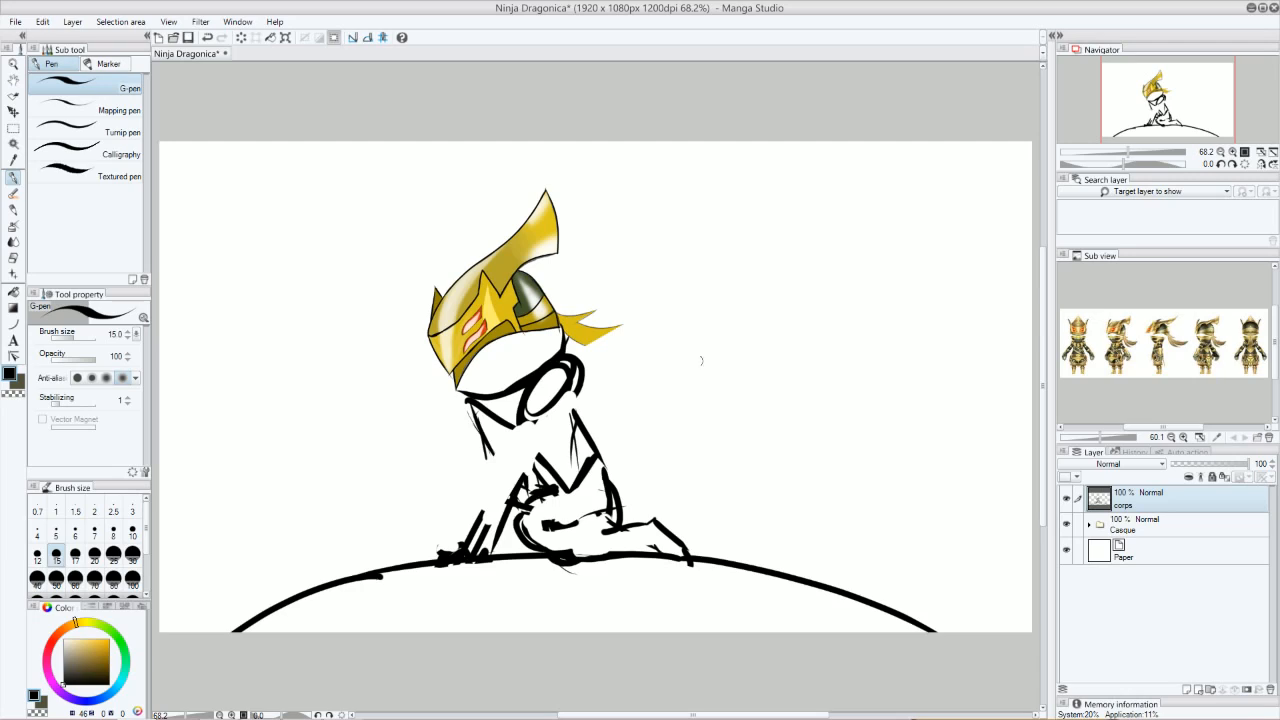
mouse_move(505, 522)
left_mouse_down()
mouse_move(438, 556)
mouse_move(487, 561)
mouse_move(495, 546)
mouse_move(434, 552)
mouse_move(437, 562)
mouse_move(545, 558)
left_mouse_up()
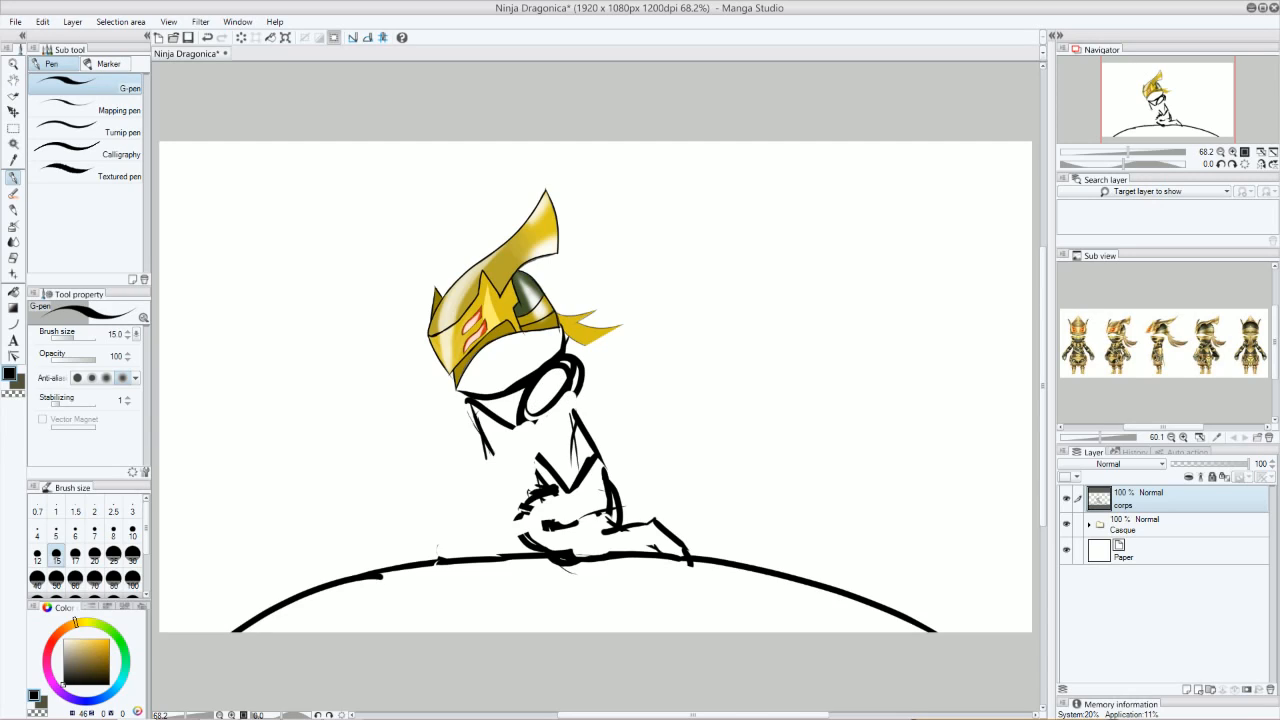
left_click_drag(469, 407, 442, 460)
mouse_move(499, 488)
left_mouse_down()
mouse_move(464, 548)
mouse_move(502, 560)
mouse_move(531, 519)
left_mouse_up()
left_click_drag(485, 441, 496, 482)
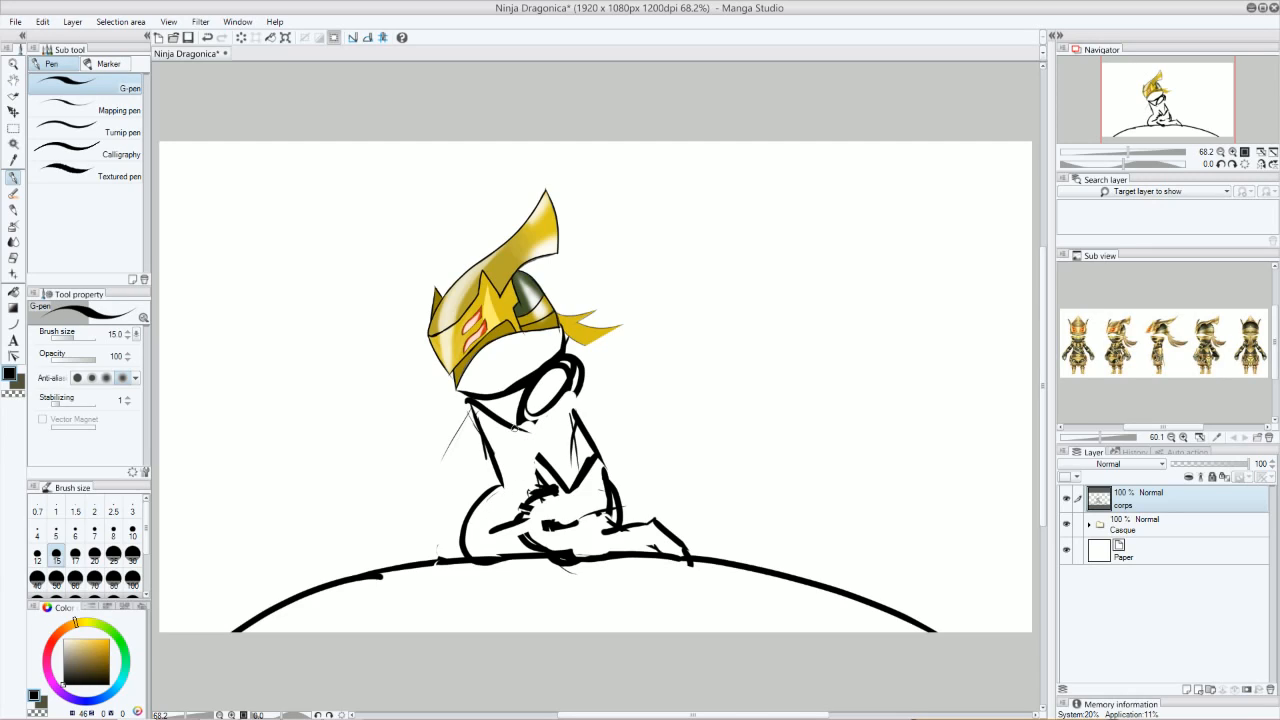
Step: Sketch a raised forearm and a hand with fingers in front of the helmet's lower tip
mouse_move(529, 428)
left_mouse_down()
mouse_move(573, 497)
mouse_move(526, 495)
left_mouse_up()
mouse_move(476, 400)
left_mouse_down()
mouse_move(466, 478)
mouse_move(460, 452)
mouse_move(438, 440)
mouse_move(448, 433)
mouse_move(440, 451)
mouse_move(450, 419)
mouse_move(462, 441)
mouse_move(440, 439)
mouse_move(440, 421)
mouse_move(454, 452)
left_mouse_up()
mouse_move(434, 422)
left_mouse_down()
mouse_move(460, 418)
mouse_move(433, 398)
mouse_move(434, 426)
mouse_move(455, 400)
mouse_move(452, 418)
mouse_move(437, 370)
left_mouse_up()
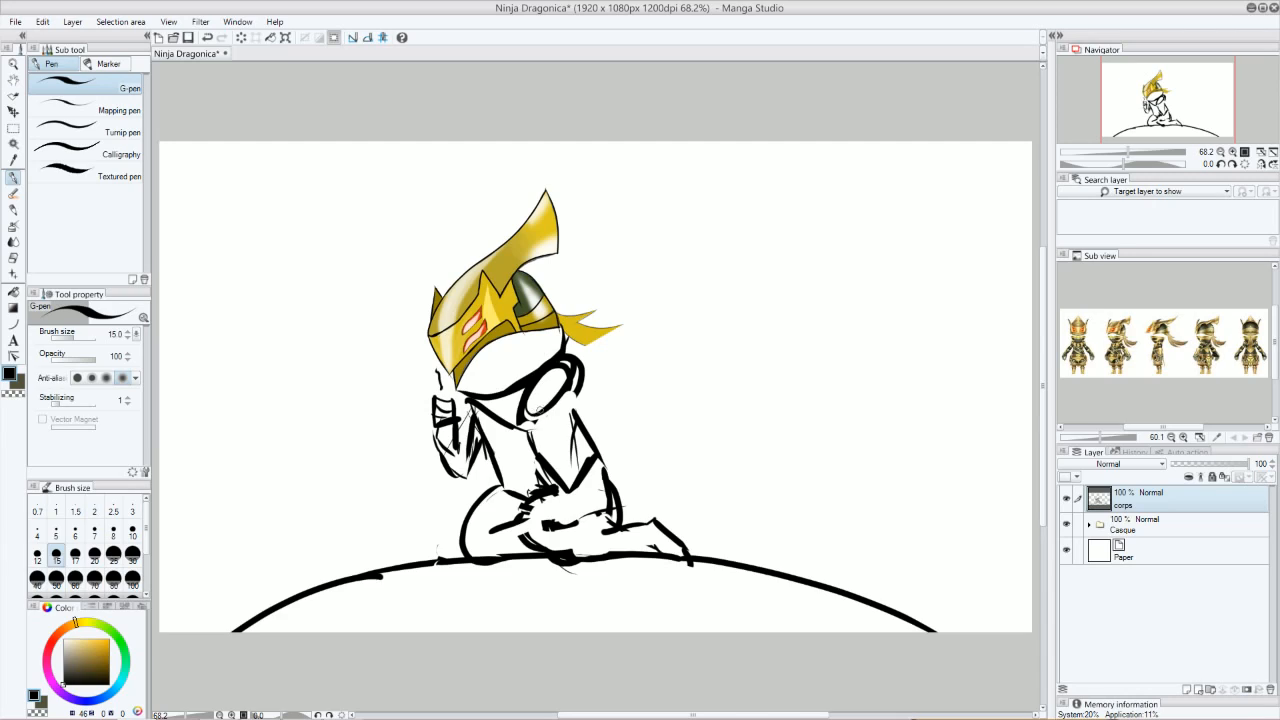
Step: Replace the oval shoulder with an upper back line and a bent near arm reaching toward the raised hand
mouse_move(544, 404)
left_mouse_down()
mouse_move(510, 432)
mouse_move(462, 424)
mouse_move(485, 470)
mouse_move(545, 432)
left_mouse_up()
left_click_drag(574, 378, 522, 456)
mouse_move(565, 368)
left_mouse_down()
mouse_move(525, 390)
mouse_move(584, 354)
mouse_move(576, 386)
mouse_move(572, 336)
mouse_move(572, 408)
mouse_move(537, 407)
mouse_move(564, 385)
left_mouse_up()
mouse_move(494, 410)
left_mouse_down()
mouse_move(483, 409)
mouse_move(497, 418)
mouse_move(512, 406)
mouse_move(520, 424)
mouse_move(460, 451)
mouse_move(490, 462)
left_mouse_up()
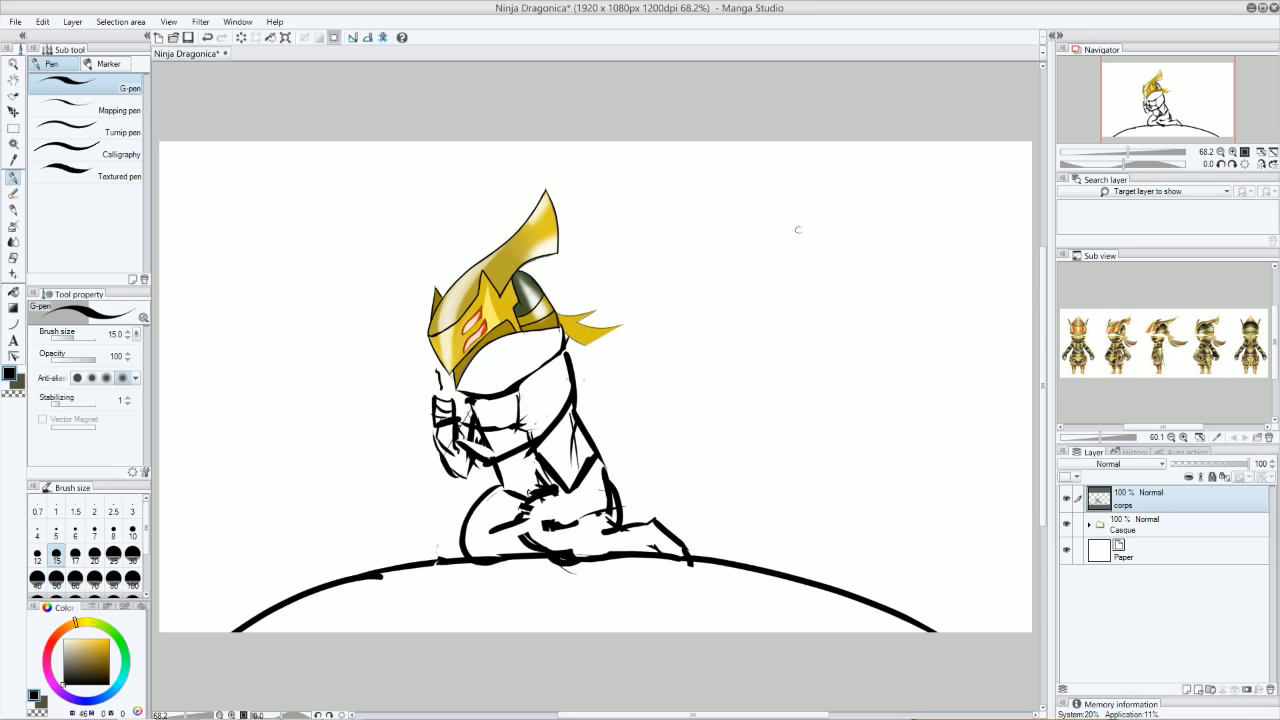
left_click_drag(798, 252, 800, 250)
mouse_move(808, 260)
left_mouse_down()
mouse_move(848, 247)
mouse_move(772, 244)
mouse_move(797, 294)
left_mouse_up()
mouse_move(789, 202)
left_mouse_down()
mouse_move(780, 251)
mouse_move(842, 242)
mouse_move(811, 241)
left_mouse_up()
Step: Reinforce the front curve of the near kneeling leg
left_click_drag(522, 518, 530, 548)
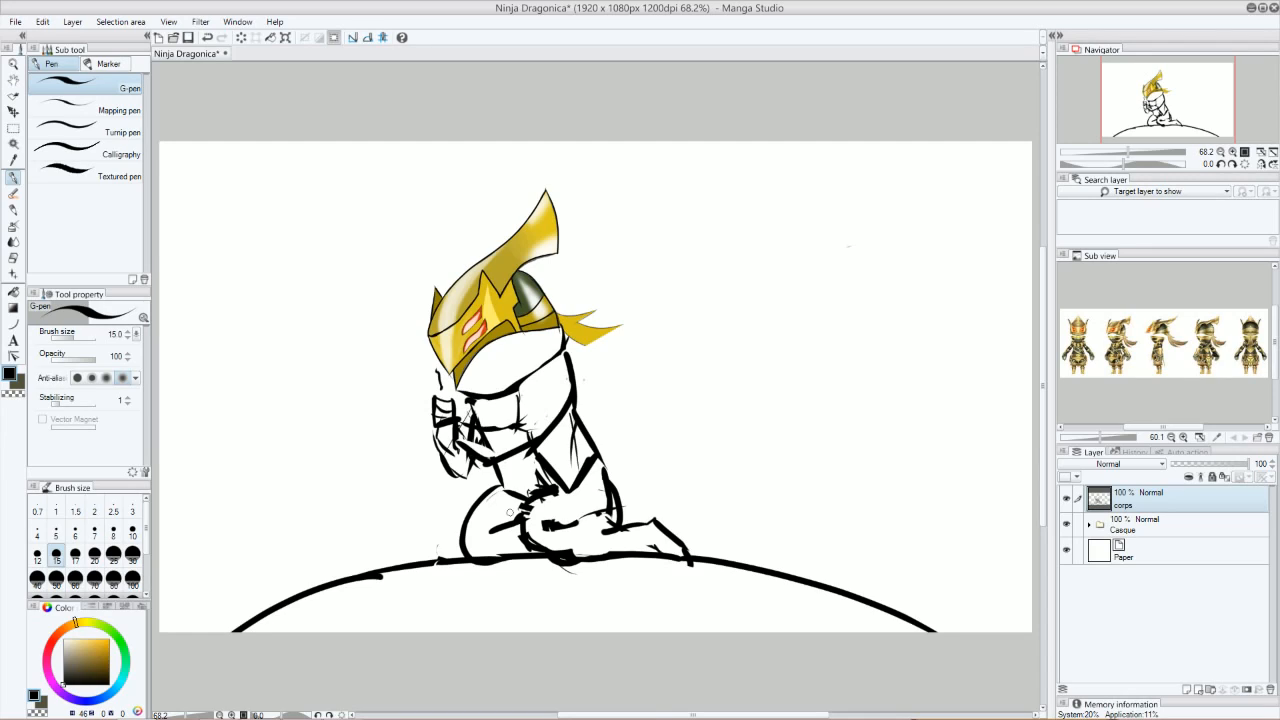
Step: Make test strokes with the G-pen, Oil paint brush and Darker pencil on the empty canvas in front of the character
mouse_move(313, 191)
left_mouse_down()
mouse_move(252, 258)
mouse_move(333, 270)
mouse_move(296, 420)
left_mouse_up()
left_click(13, 193)
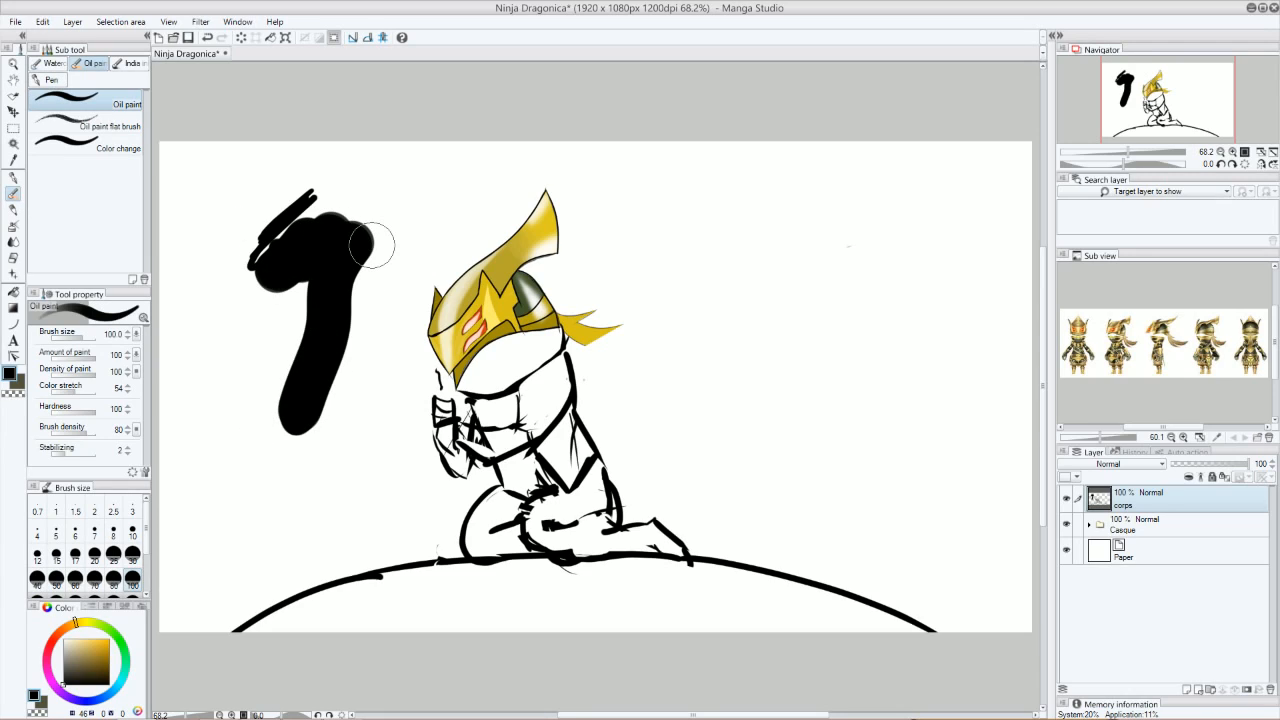
left_click(13, 209)
mouse_move(230, 200)
left_mouse_down()
mouse_move(247, 166)
mouse_move(212, 220)
left_mouse_up()
mouse_move(214, 265)
left_mouse_down()
mouse_move(223, 371)
mouse_move(260, 478)
left_mouse_up()
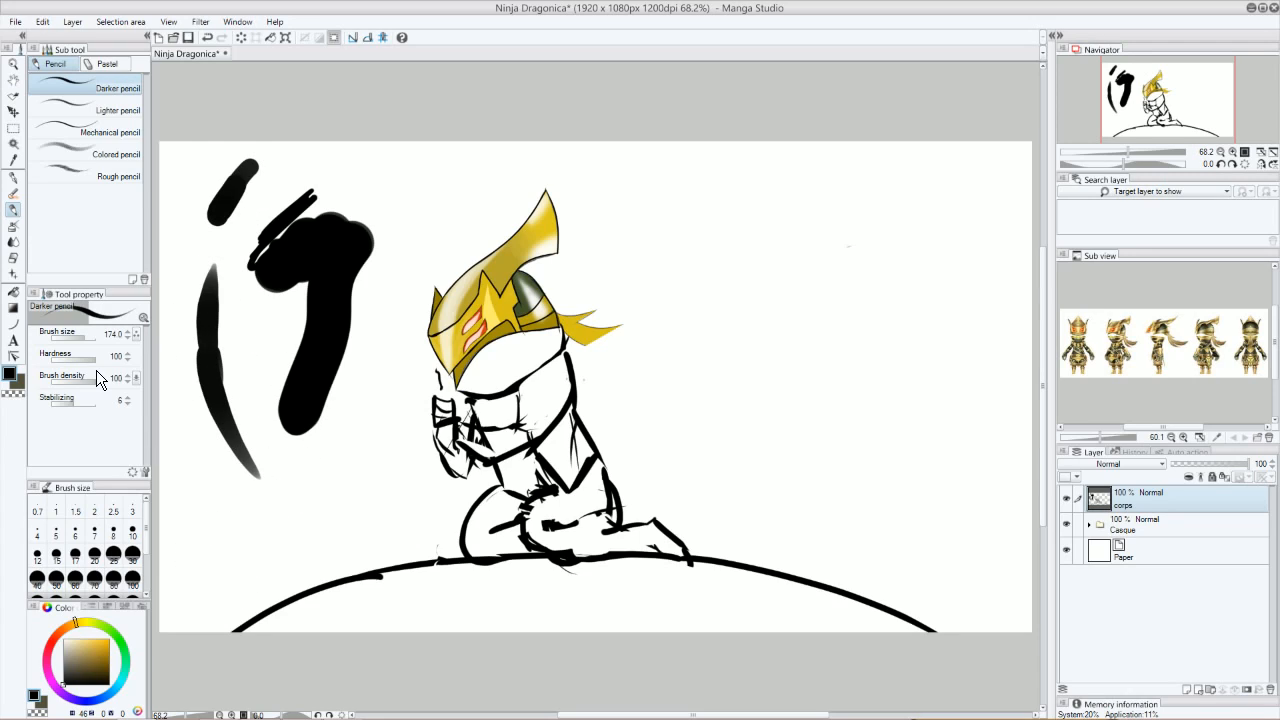
Step: Make test strokes with the Stronger airbrush above and behind the helmet
left_click(13, 226)
mouse_move(393, 212)
left_mouse_down()
mouse_move(523, 173)
mouse_move(629, 188)
mouse_move(703, 229)
left_mouse_up()
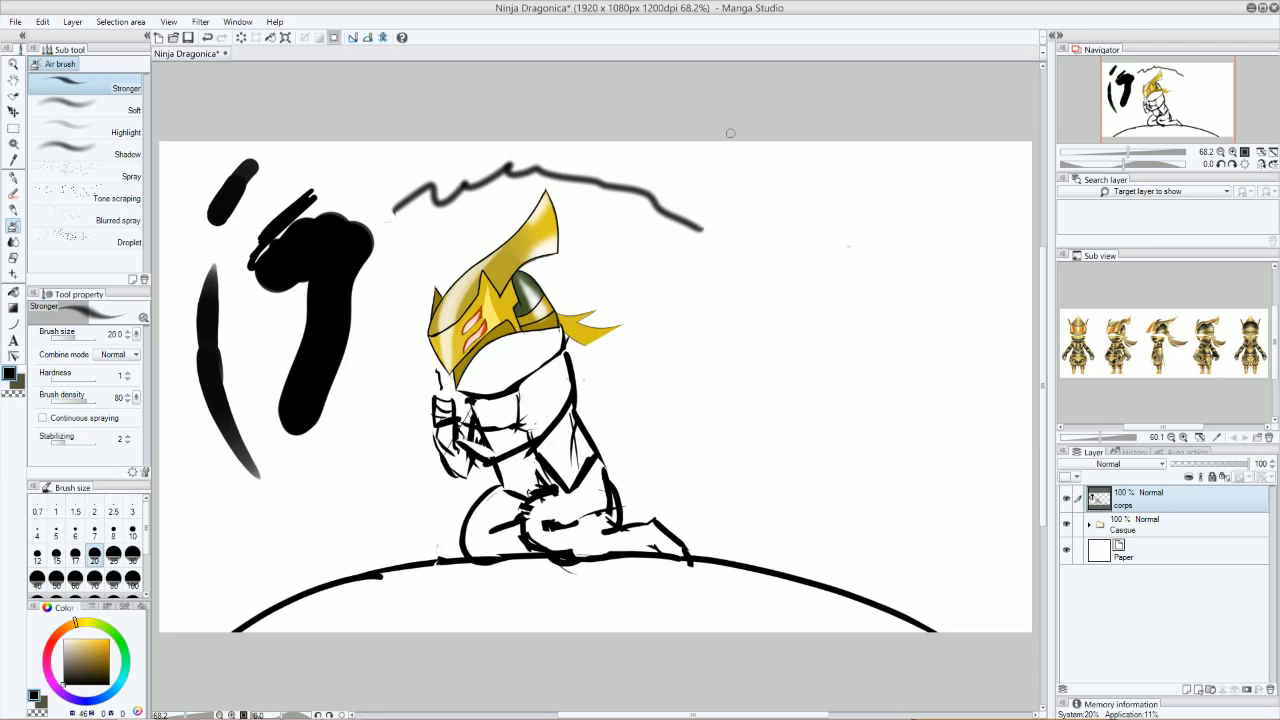
mouse_move(640, 238)
left_mouse_down()
mouse_move(695, 212)
mouse_move(704, 242)
mouse_move(712, 226)
left_mouse_up()
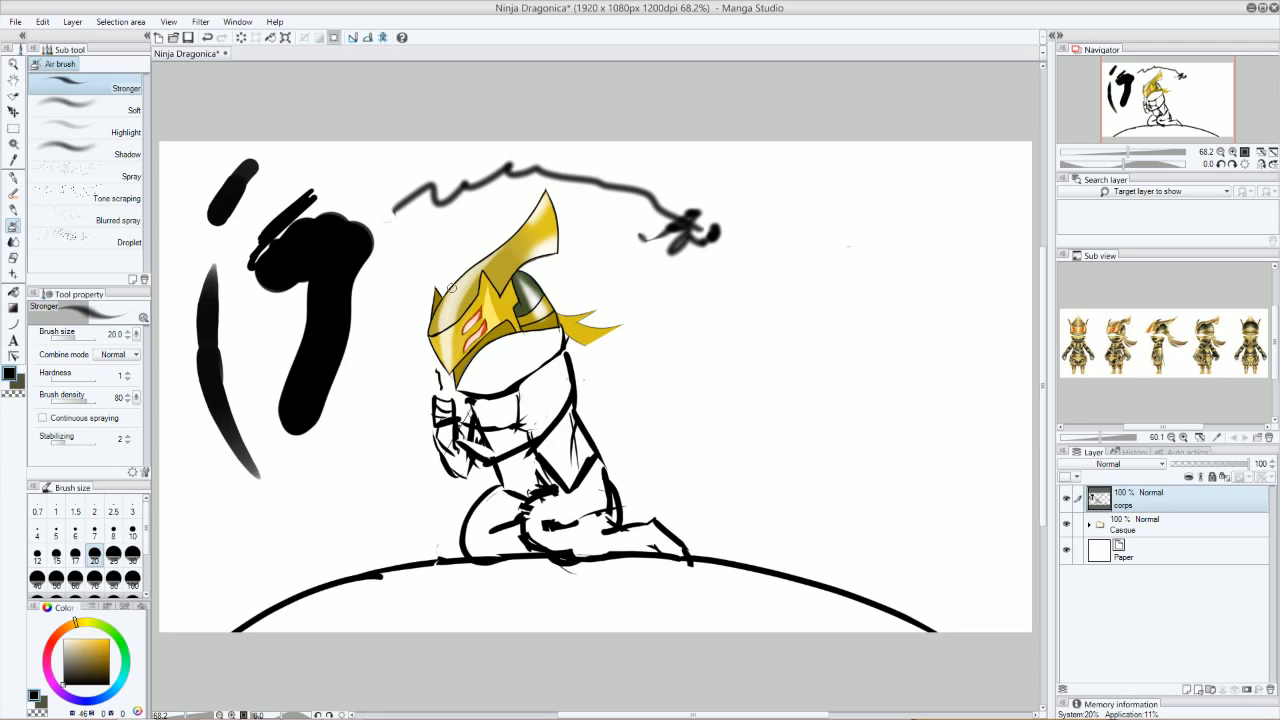